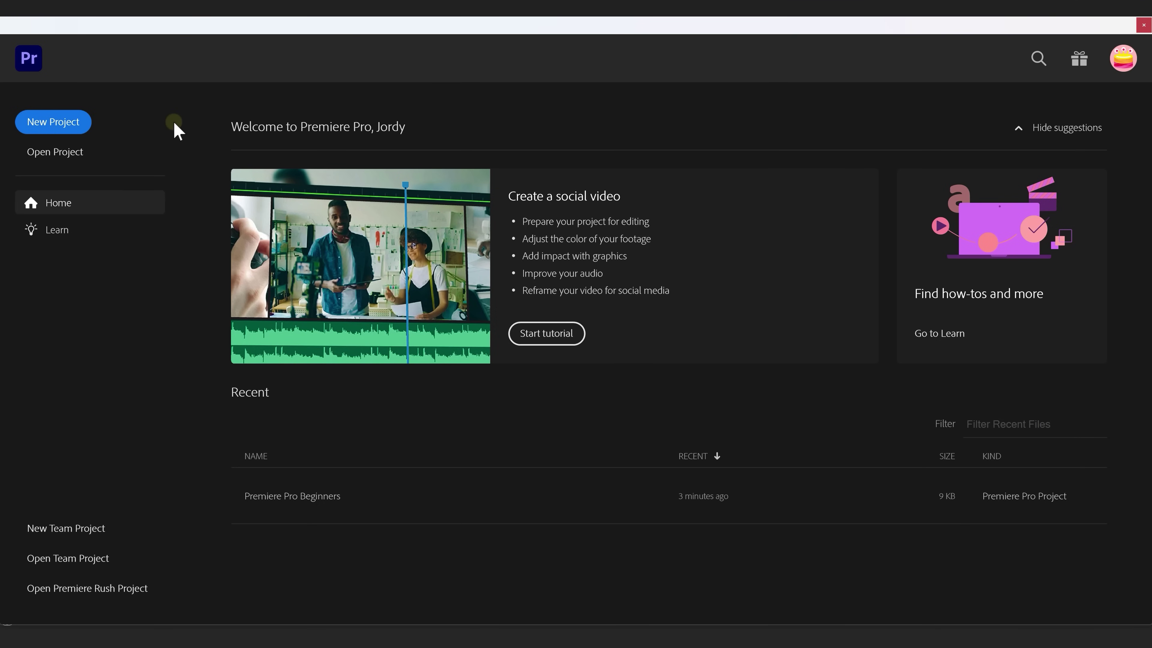
Create a new project named 'My Edit' and open it in the Edit workspace
left_click(80, 123)
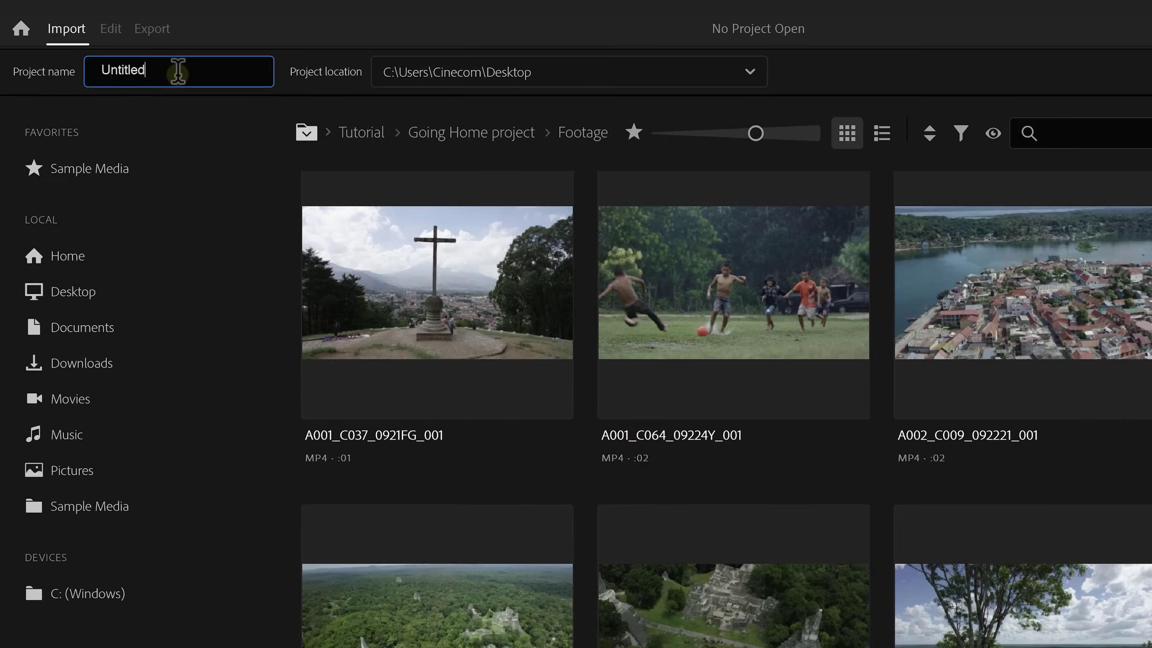
left_click(135, 56)
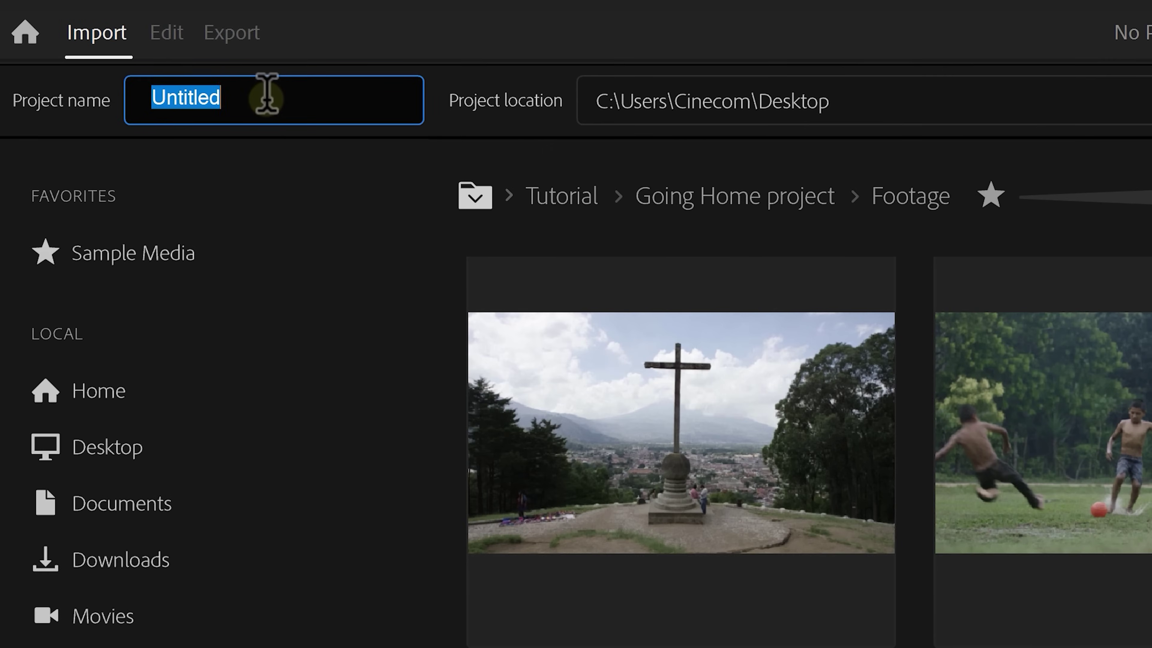
type("My Edit")
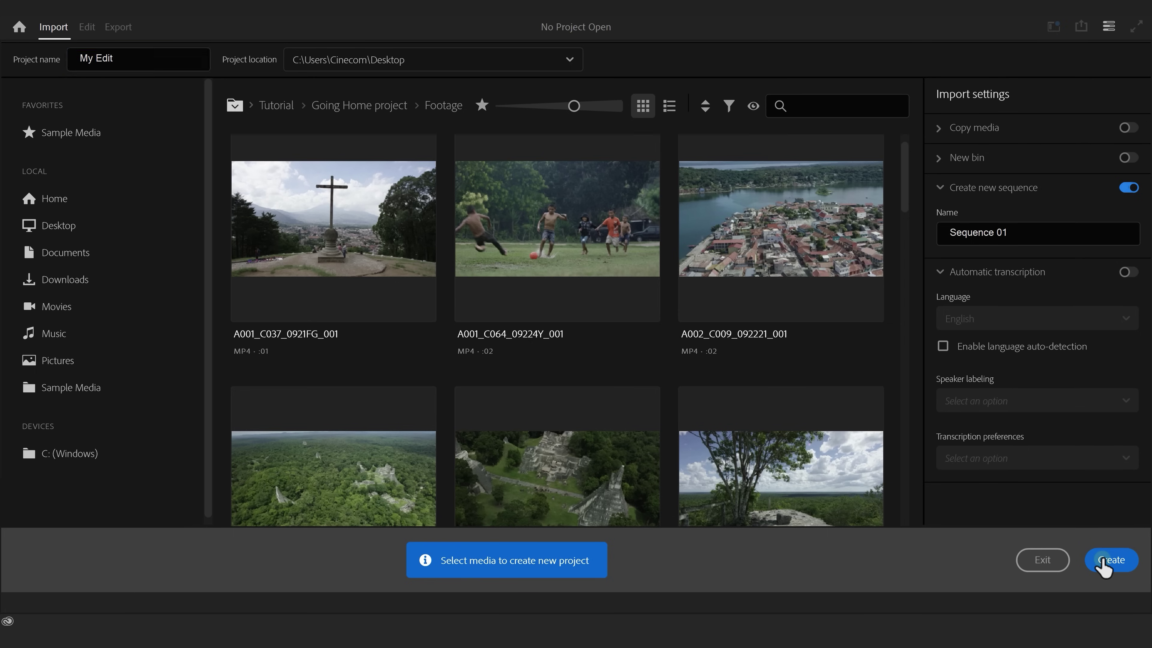
left_click(1109, 560)
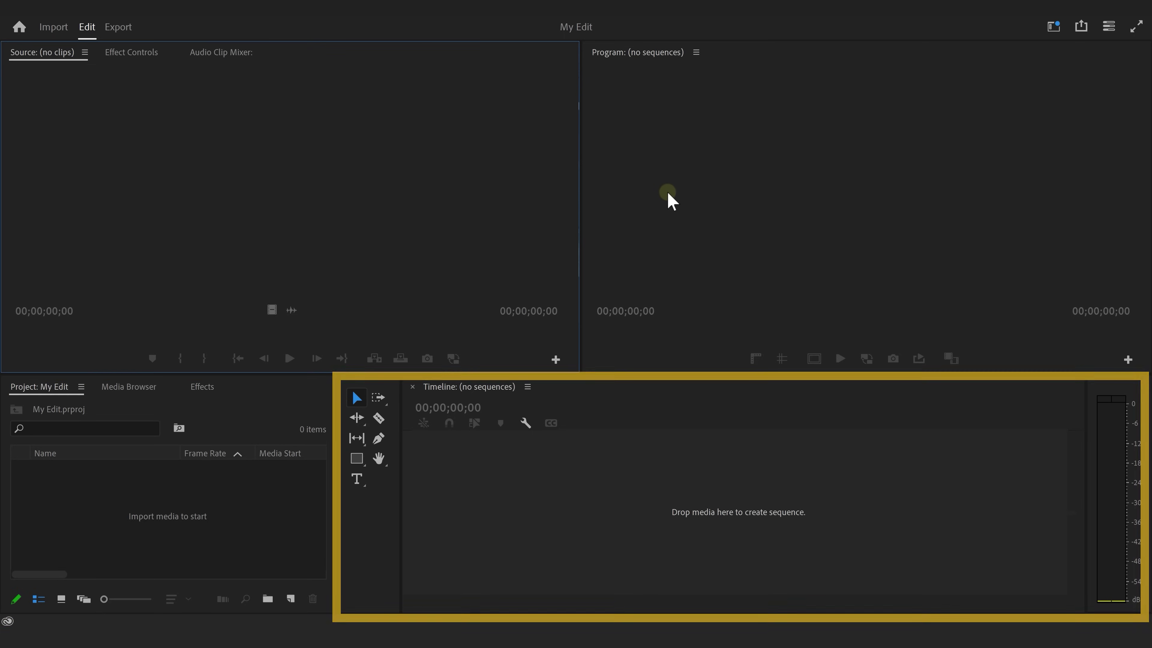
Resize the monitor, timeline and tools areas, dock the Project panel in its own column, then close it
left_click_drag(581, 186, 539, 204)
left_click_drag(402, 386, 550, 341)
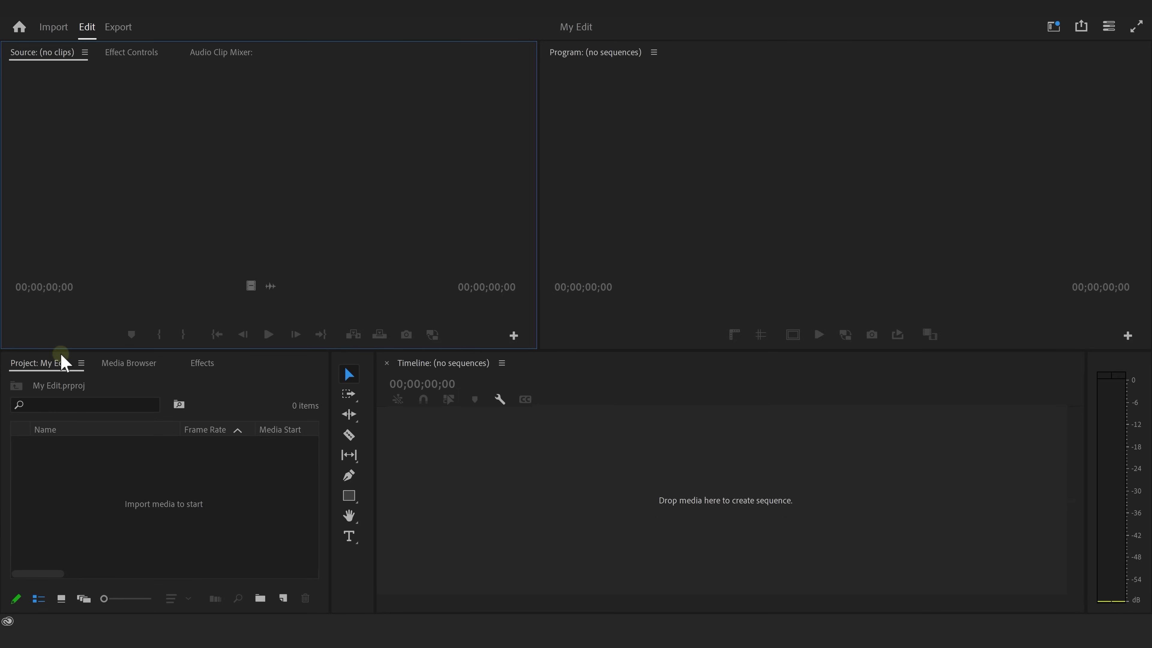
left_click_drag(61, 363, 11, 173)
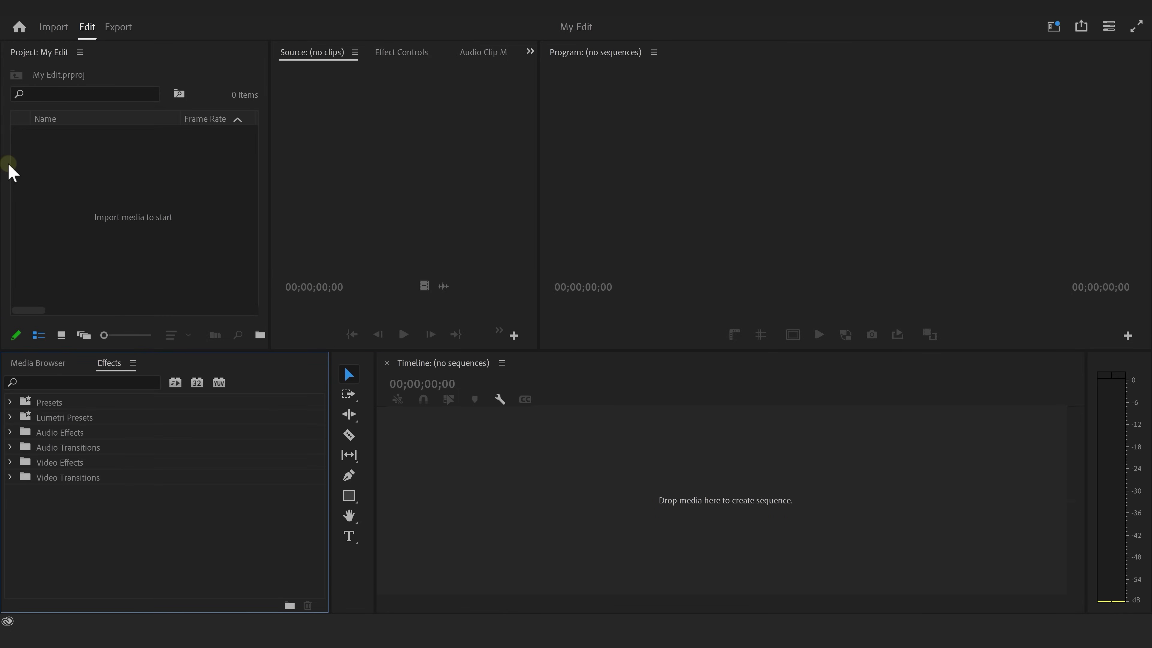
left_click(80, 53)
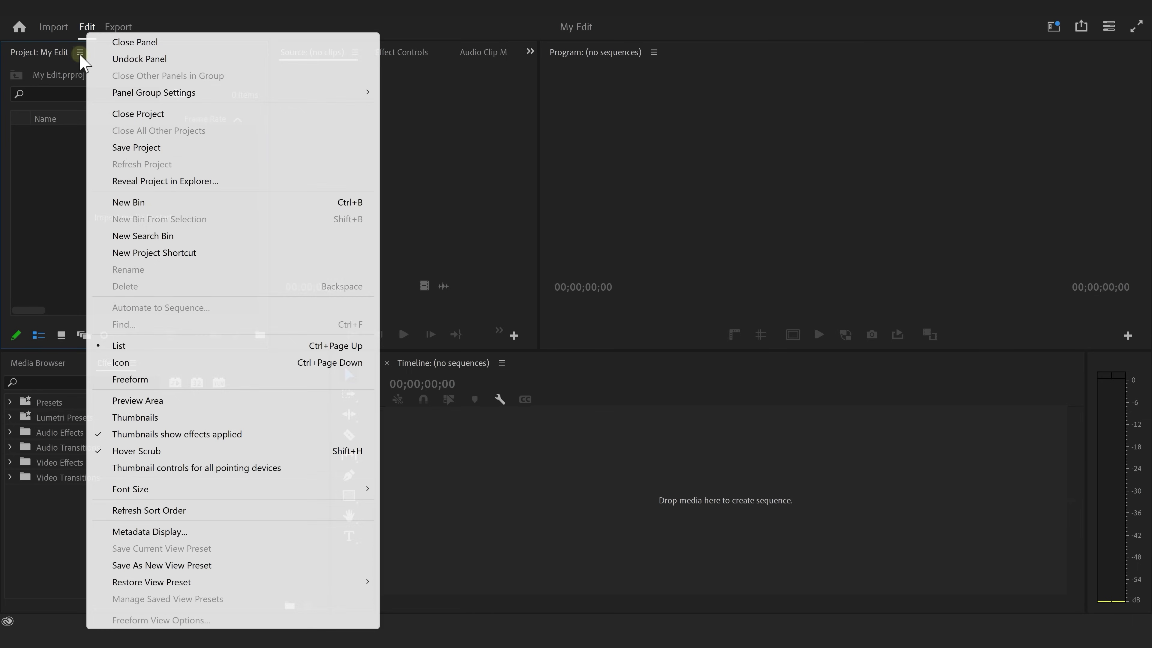
left_click(137, 43)
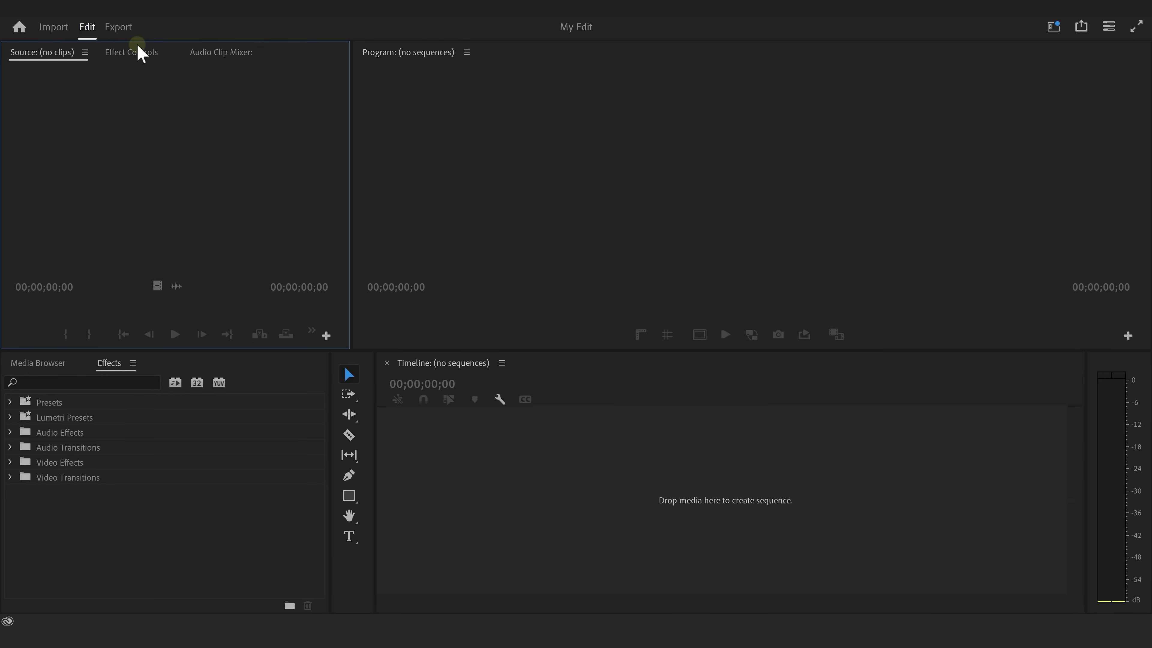
Reset the workspace to its saved layout
left_click(302, 38)
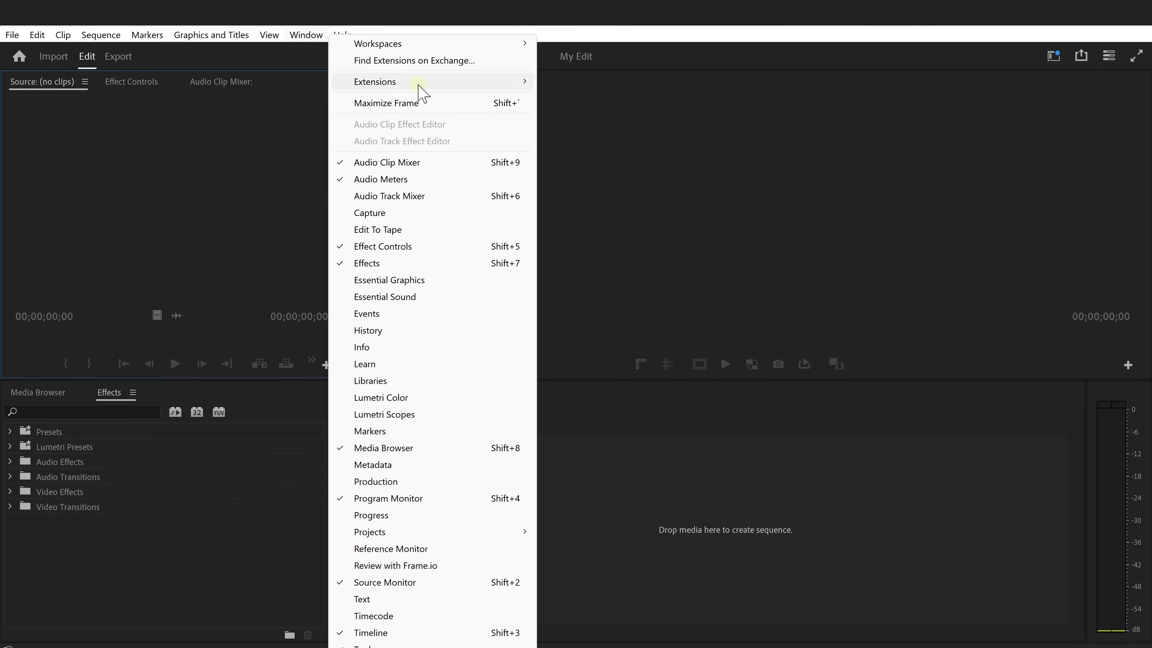
mouse_move(475, 45)
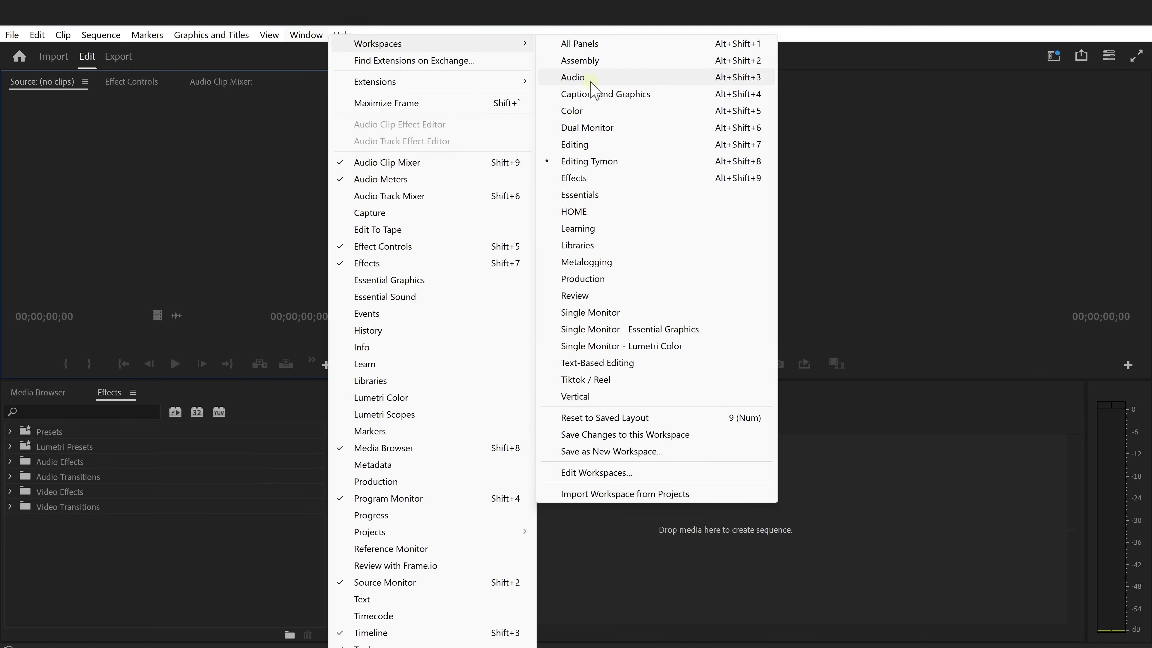
left_click(632, 417)
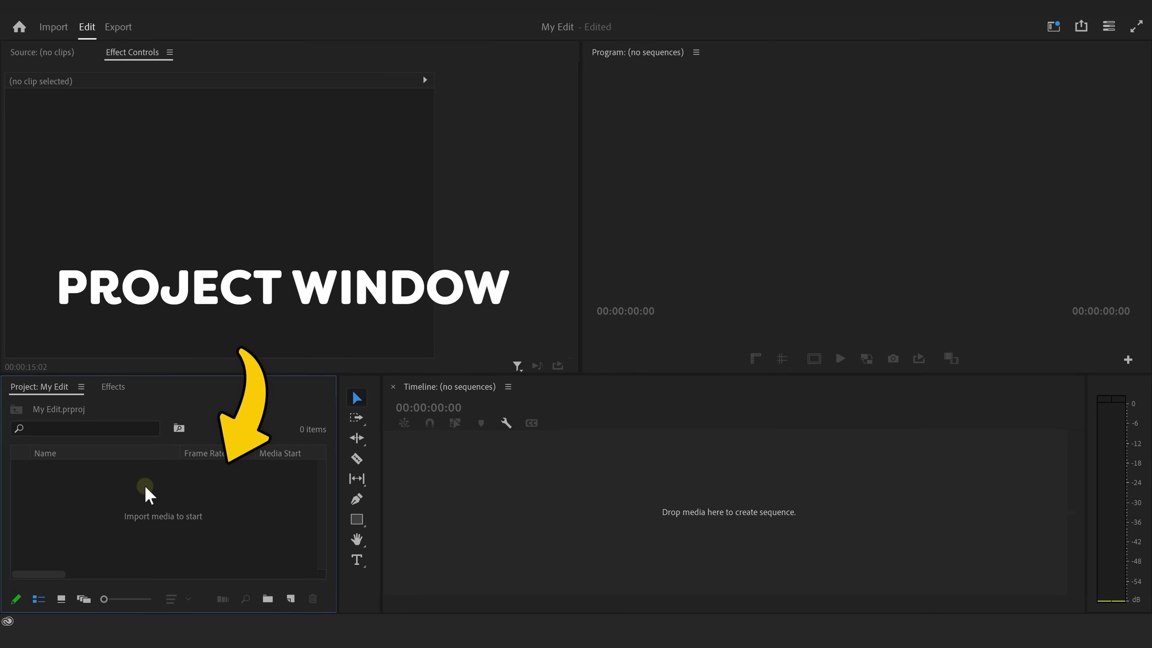
Import the media files into the project, leaving Nature Walk.jpg selected
double_click(214, 514)
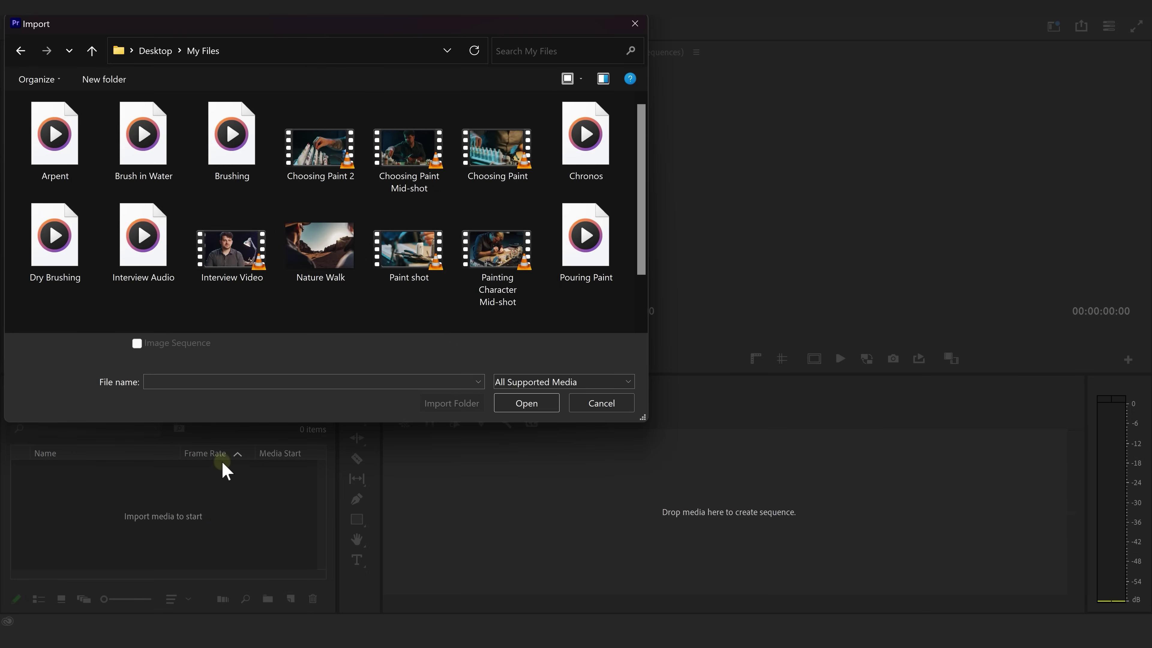
left_click(585, 404)
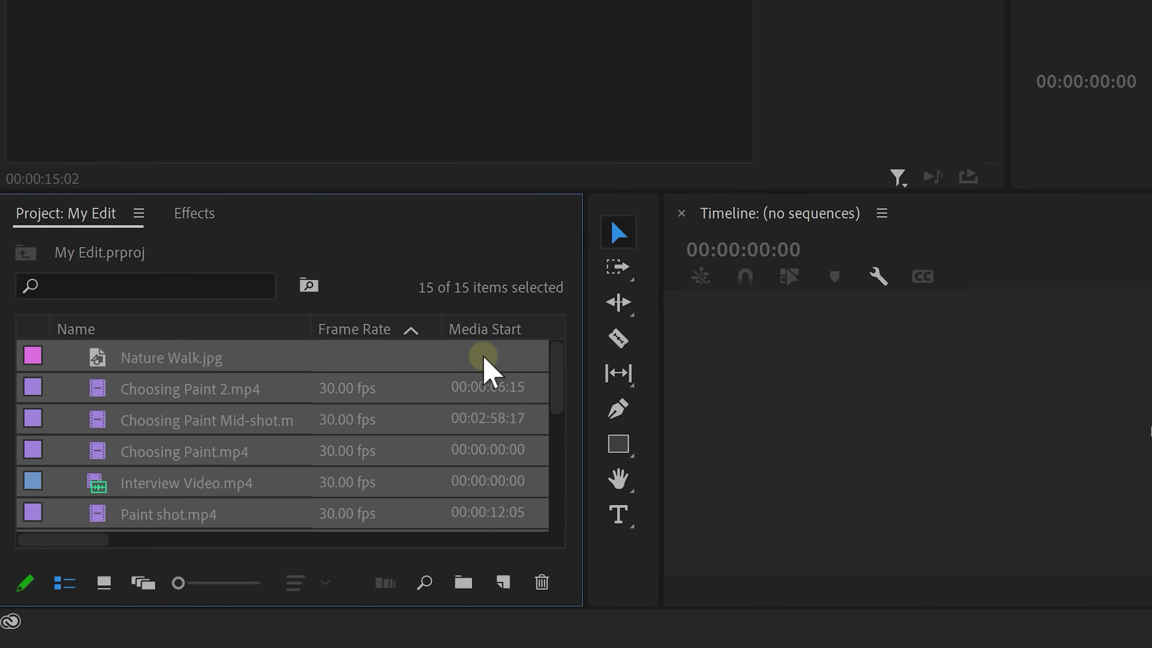
left_click(160, 444)
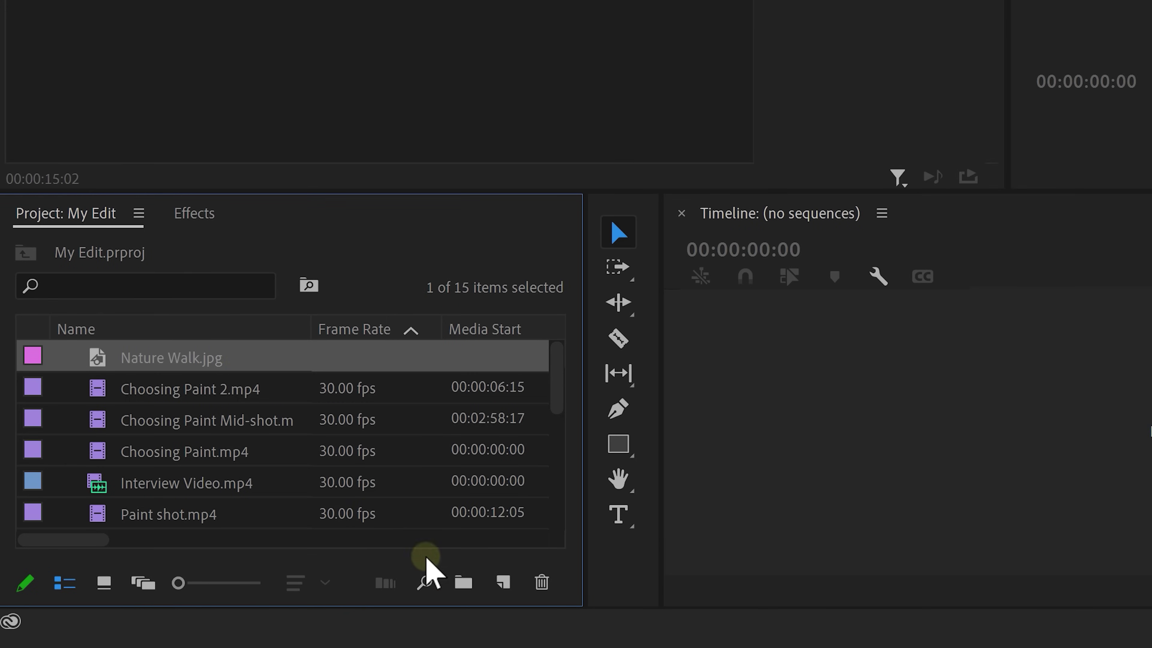
Create a 'Video' bin and move all the video clips into it
left_click(463, 582)
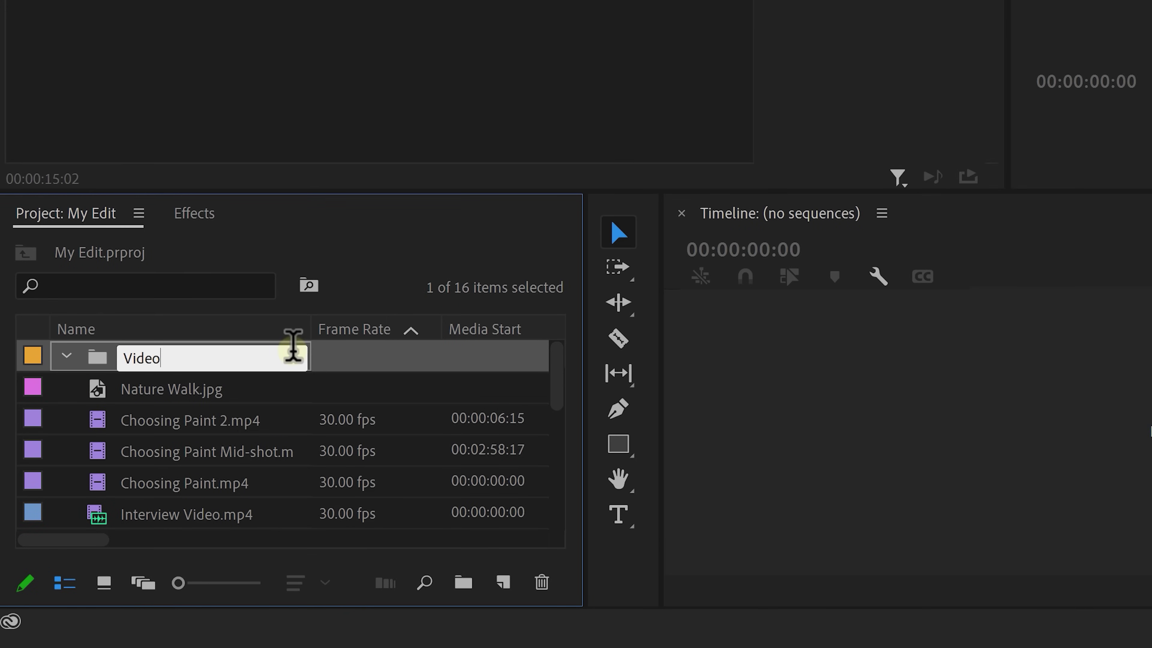
key("Return")
left_click(216, 424)
key("shift+End")
mouse_move(216, 429)
left_mouse_down()
mouse_move(128, 399)
mouse_move(147, 361)
left_mouse_up()
left_click(66, 356)
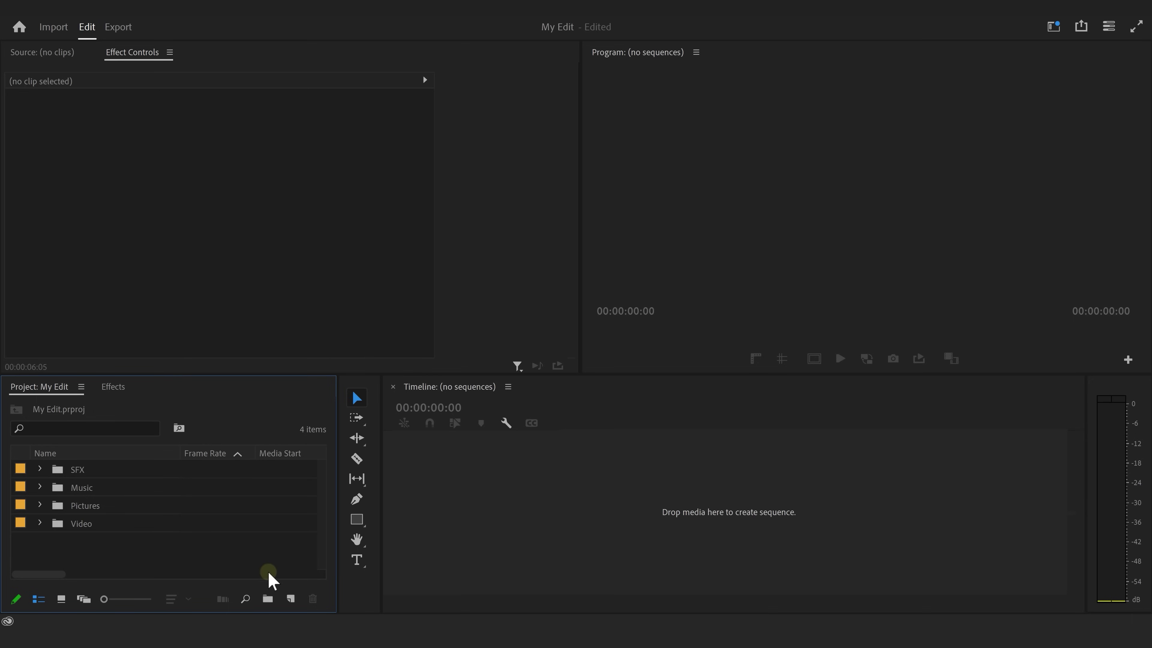
left_click(290, 599)
left_click(314, 449)
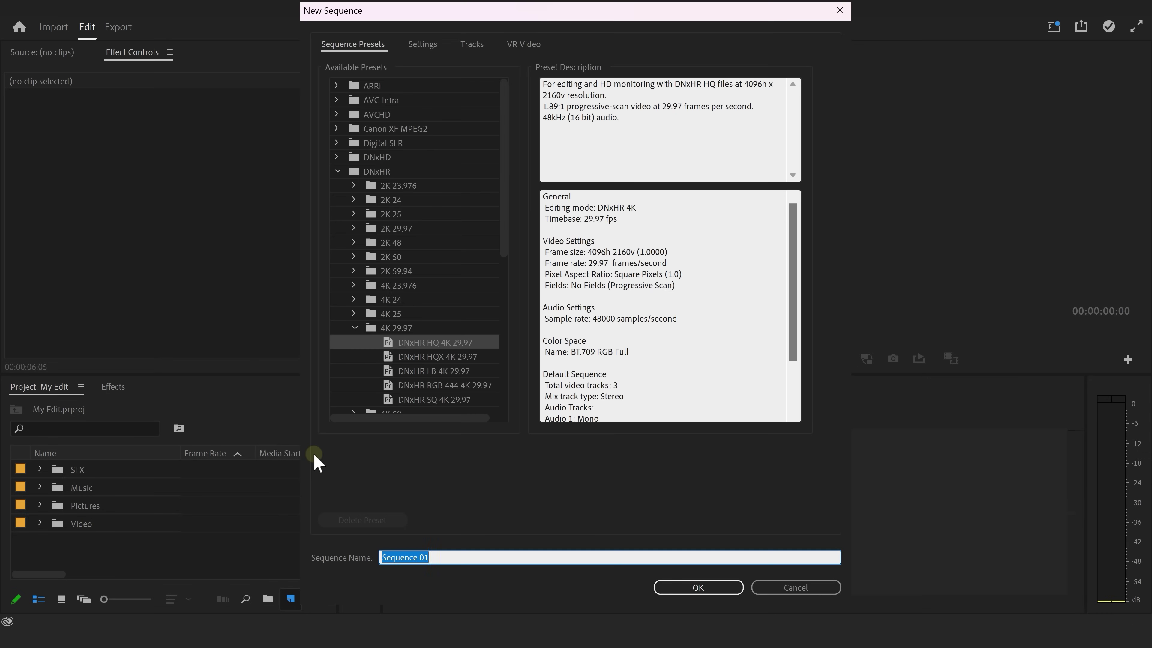
mouse_move(503, 253)
left_mouse_down()
mouse_move(515, 412)
mouse_move(515, 251)
left_mouse_up()
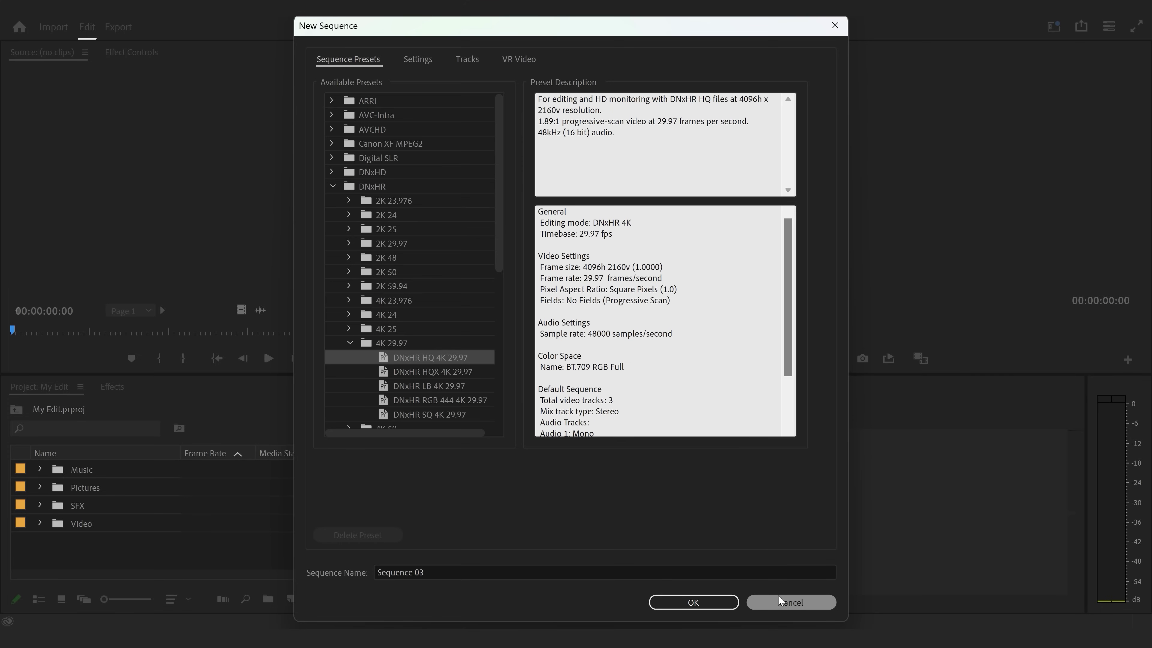
left_click(780, 602)
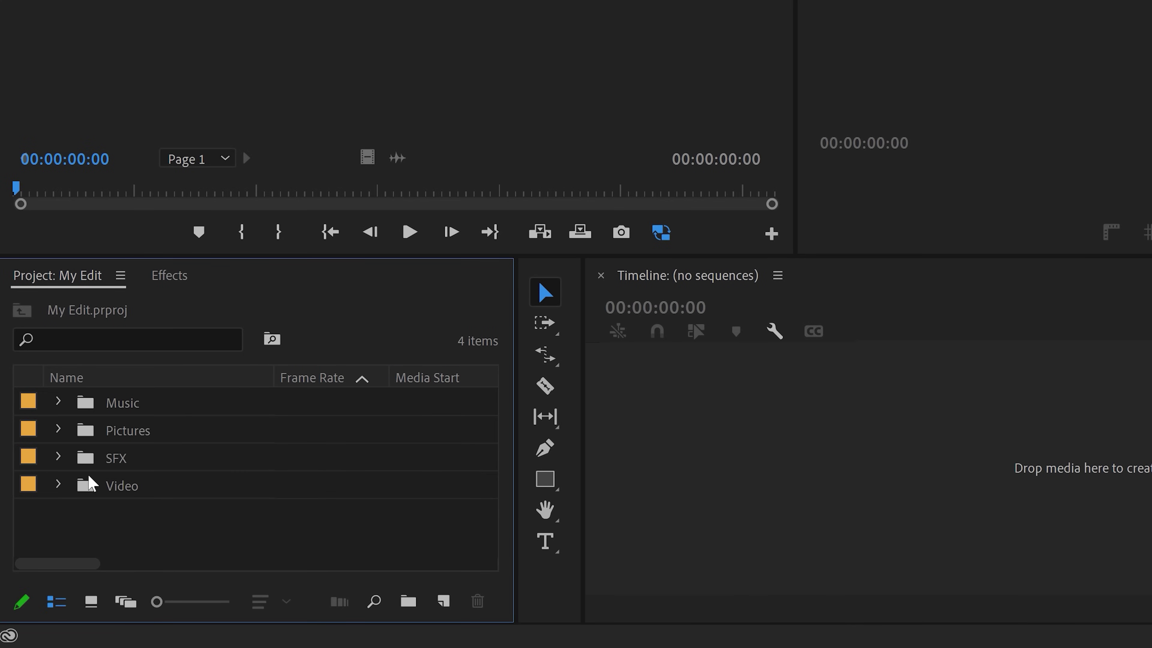
Create a sequence from Interview Video.mp4 and rename it 'My Edit'
left_click(58, 483)
left_click_drag(496, 462, 493, 521)
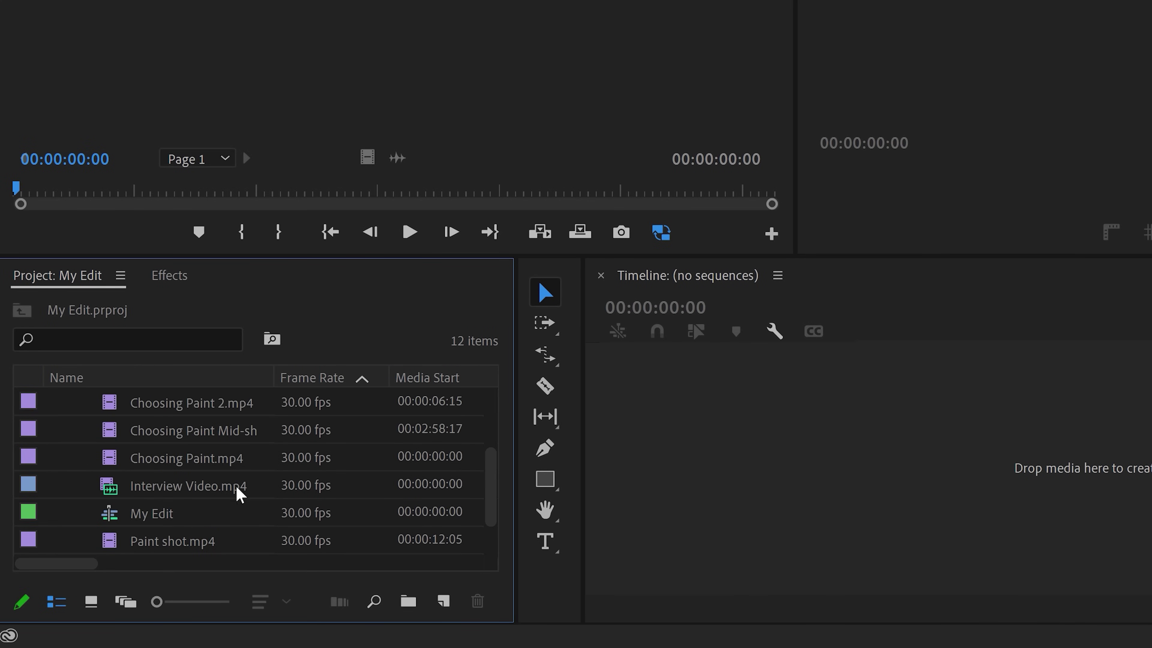
left_click_drag(238, 494, 442, 601)
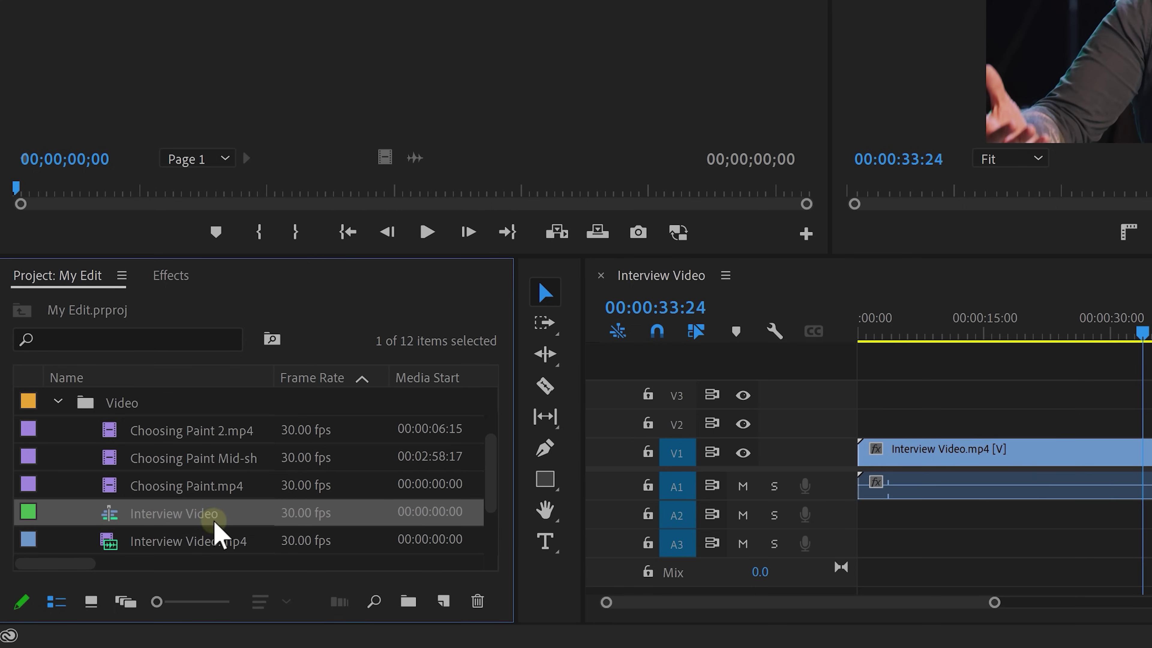
left_click(213, 515)
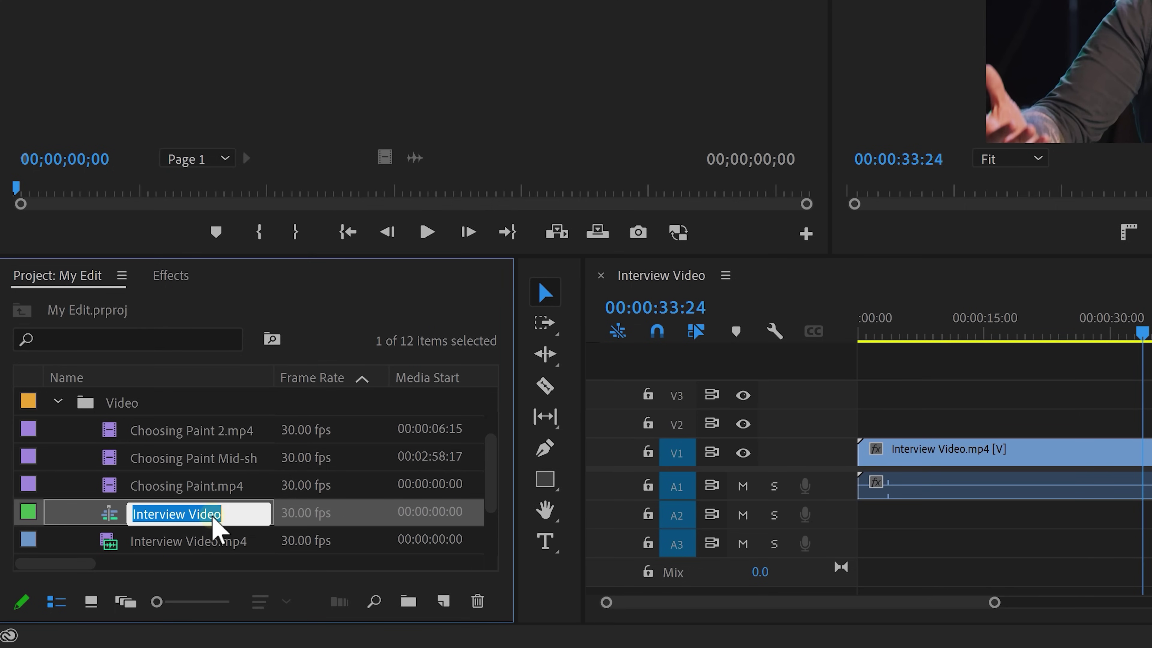
type("M")
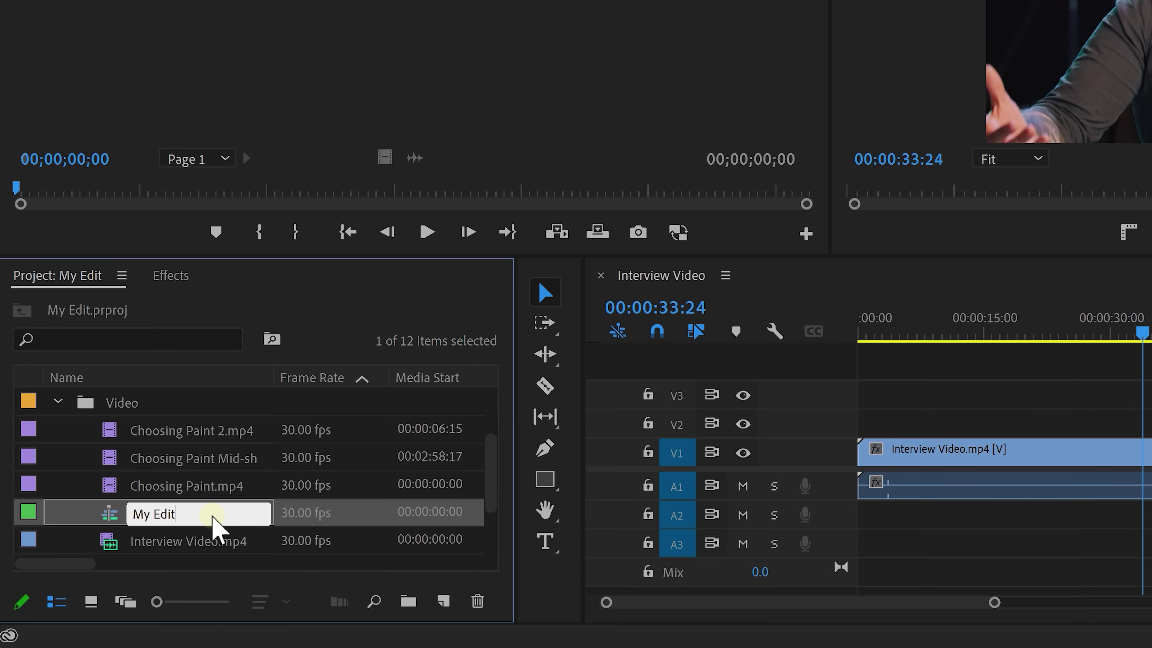
type("y Edit")
left_click(301, 517)
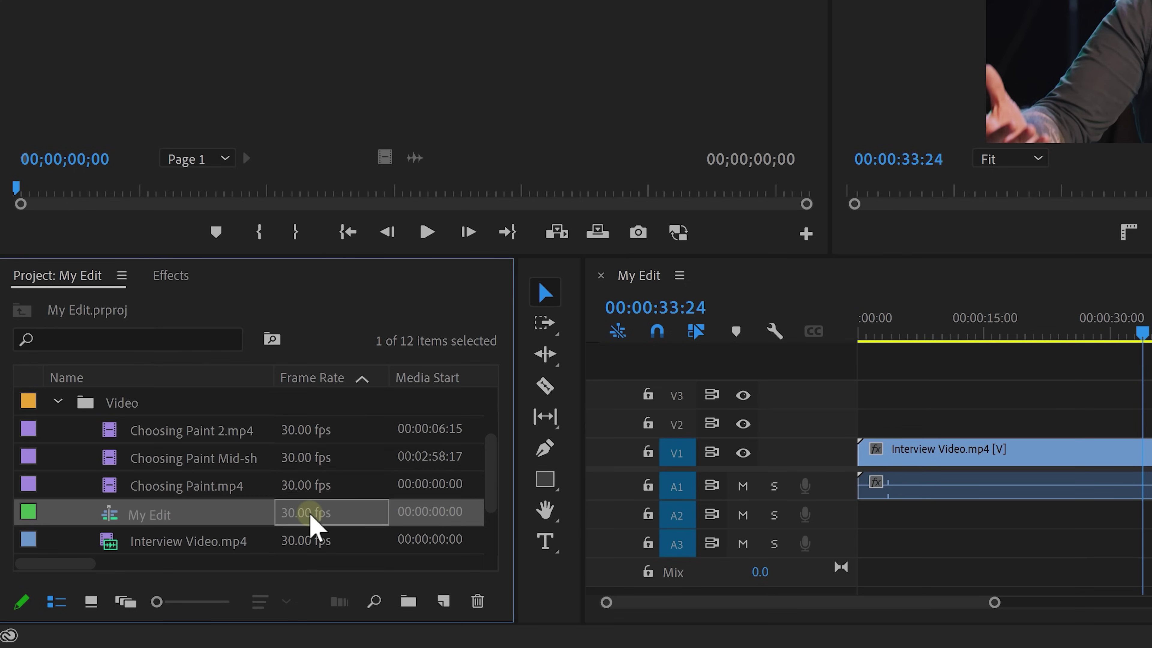
Create a Choosing Paint sequence from Choosing Paint.mp4, then close its timeline tab
left_click_drag(135, 497, 121, 488)
left_click_drag(360, 558, 443, 601)
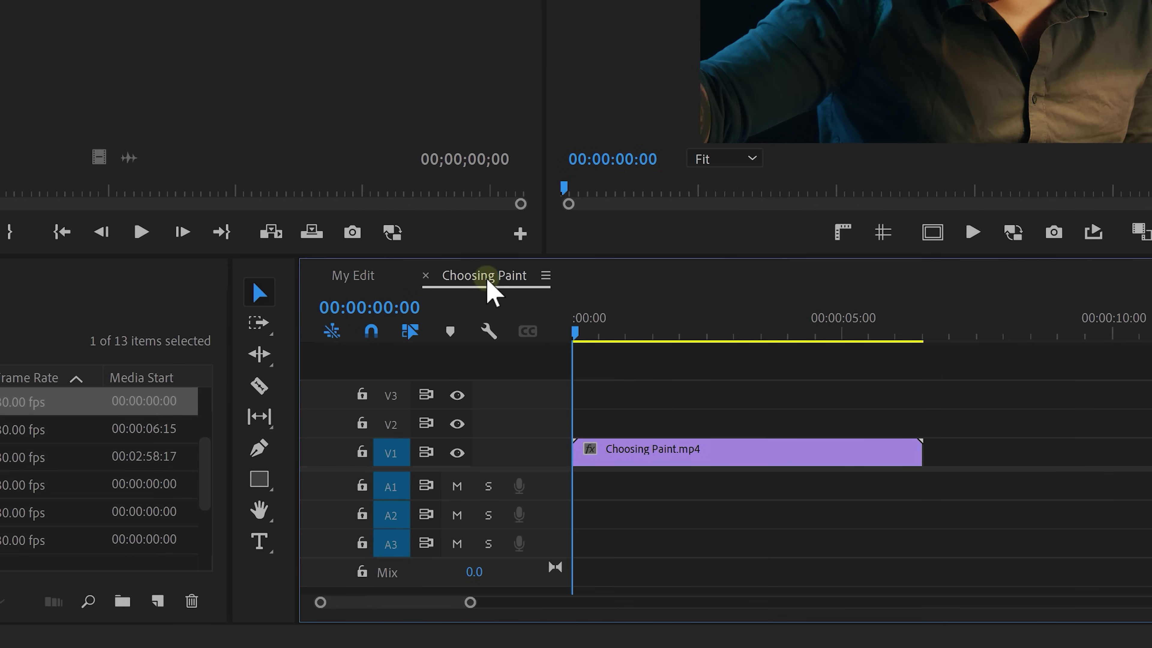
left_click(362, 282)
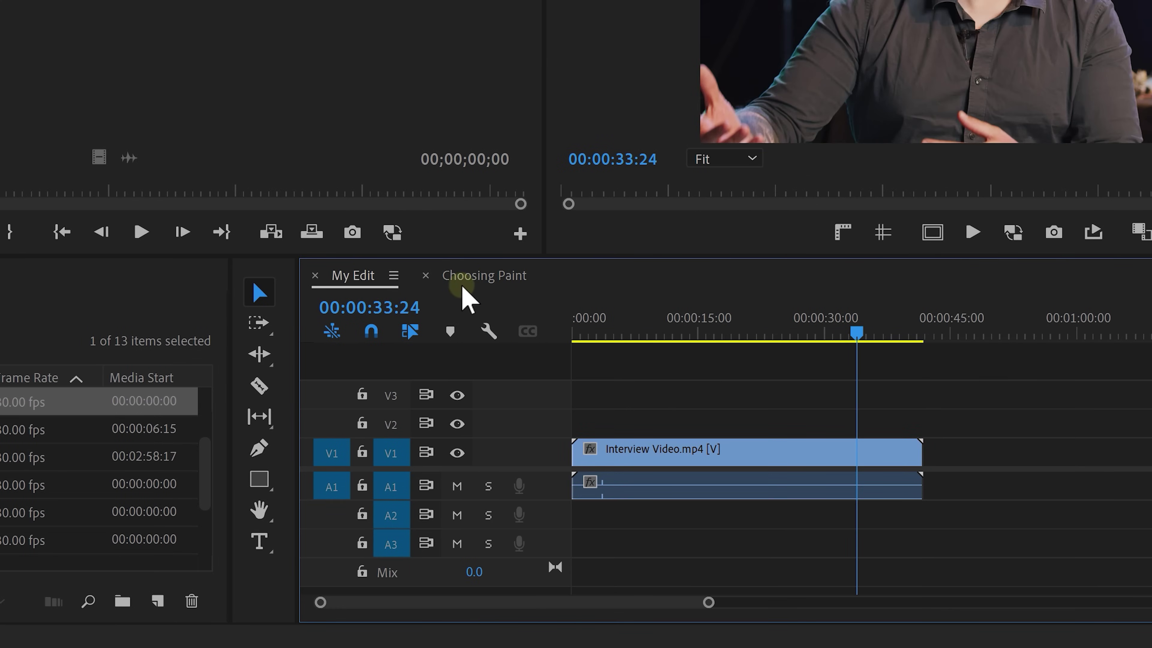
left_click(487, 279)
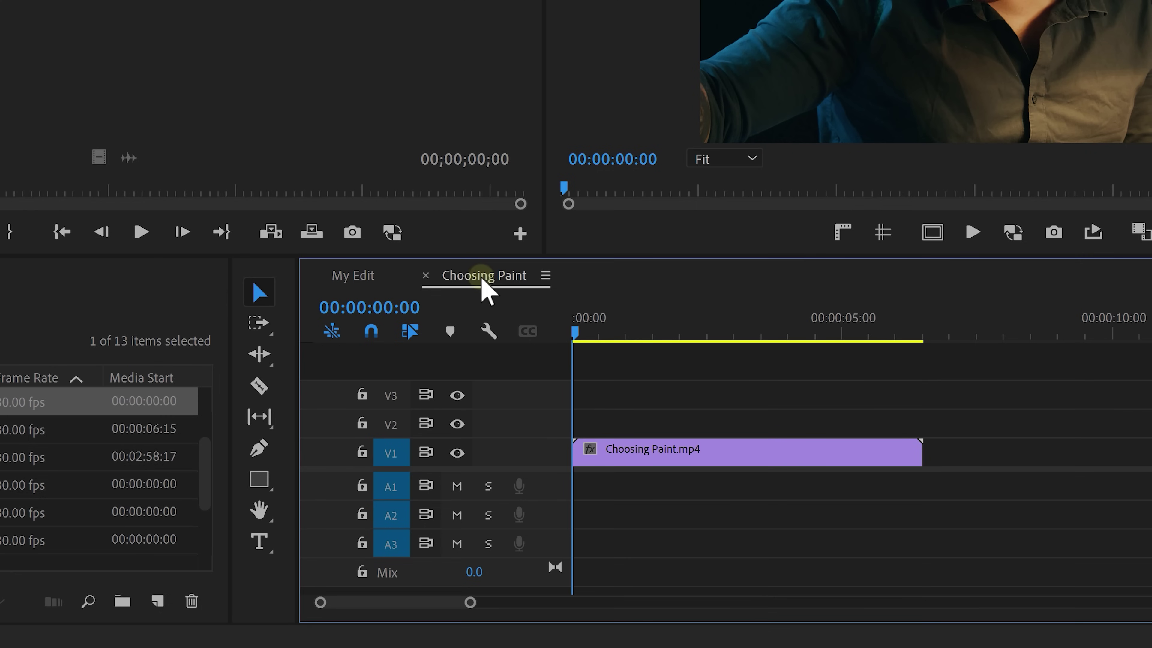
left_click(425, 275)
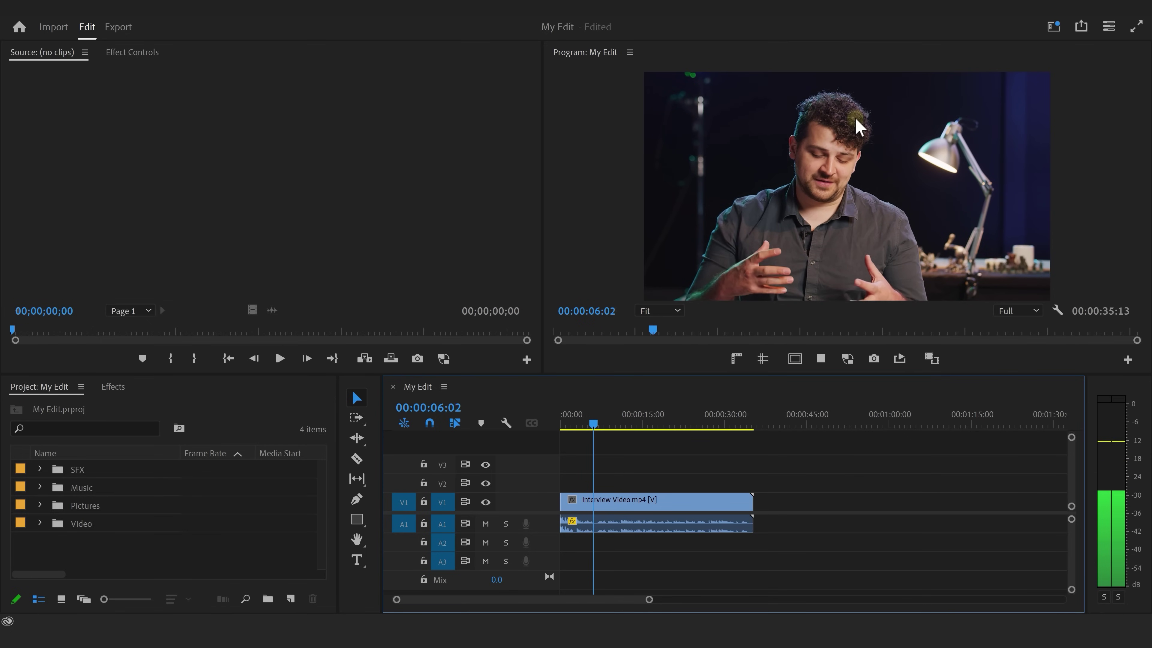
Stop playback, review the interview, and delete Interview Video.mp4 from the My Edit timeline
key("space")
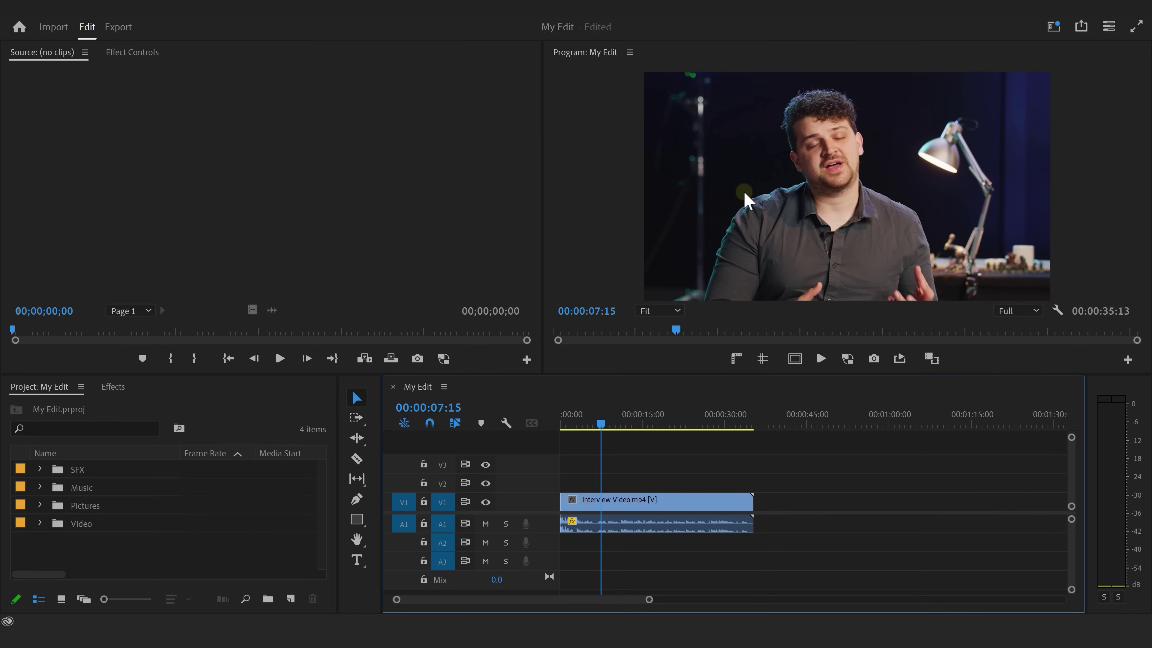
left_click_drag(678, 324, 653, 327)
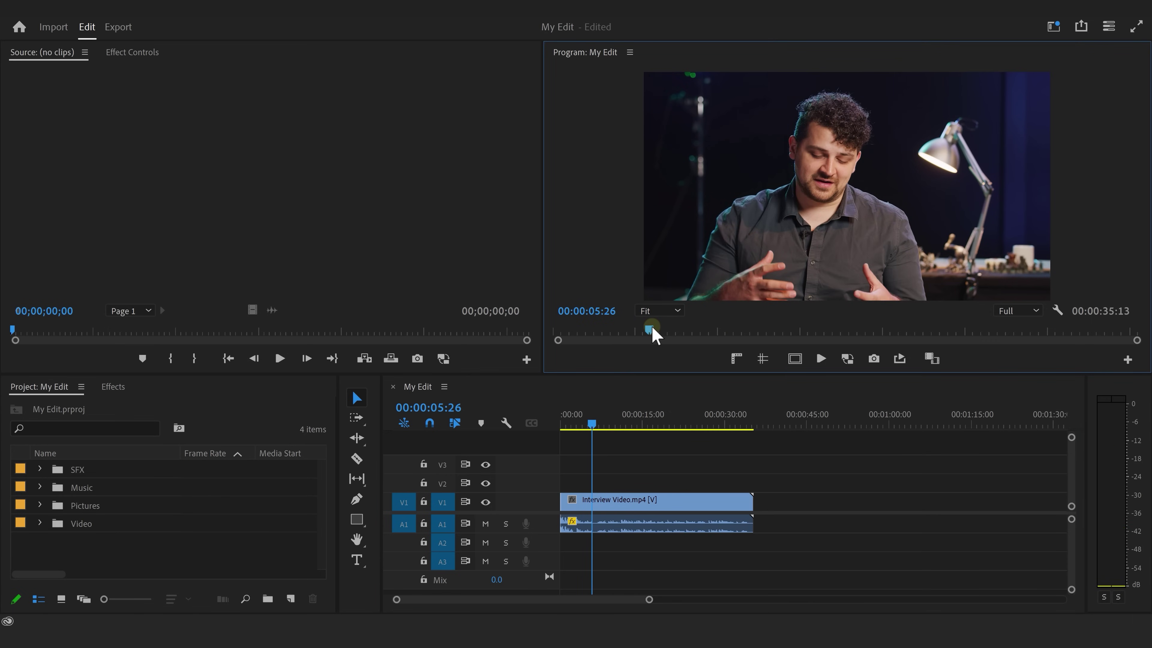
left_click(641, 495)
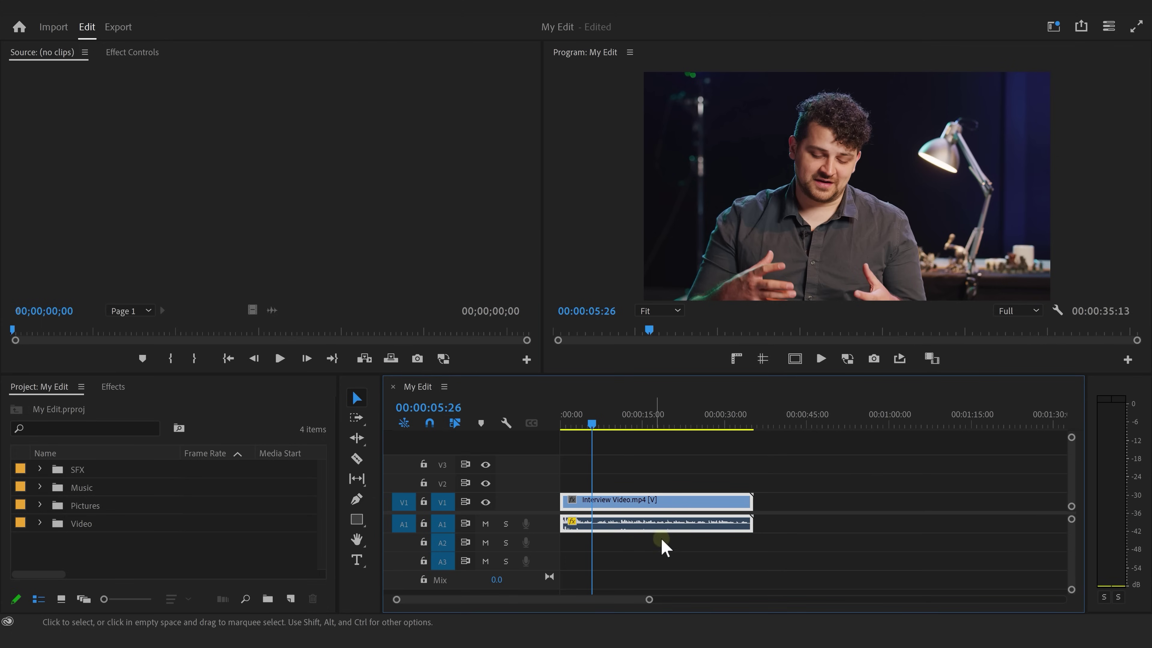
key("Delete")
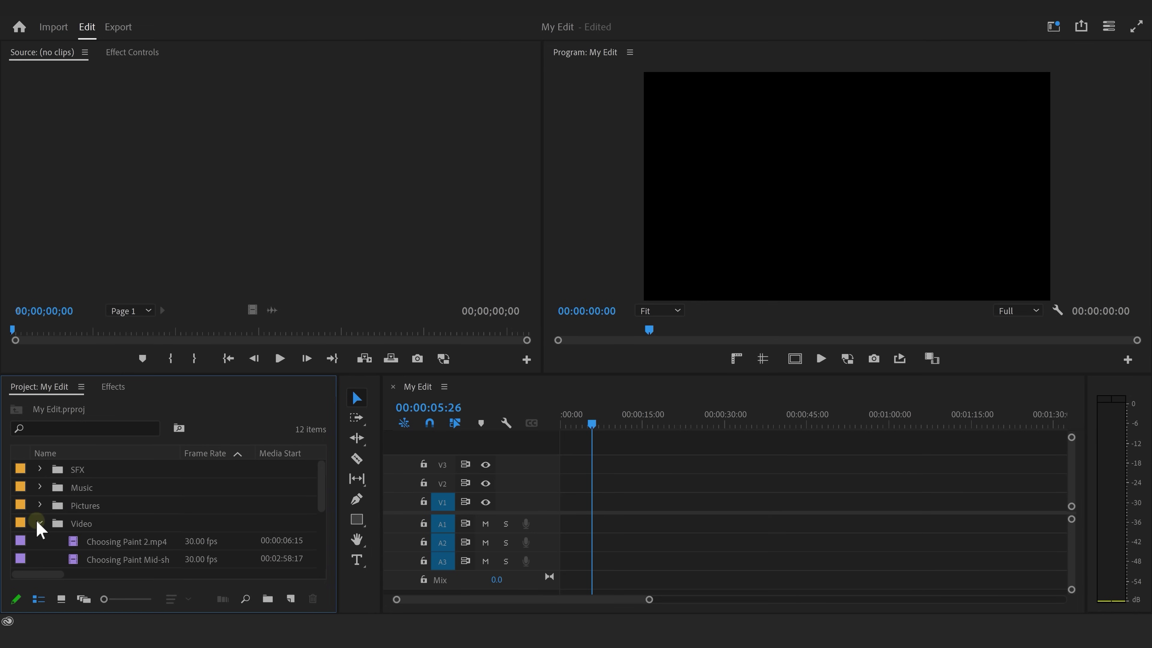
Mark In and Out points on Choosing Paint 2.mp4 spanning 00:00:02:14 in the Source monitor
double_click(73, 542)
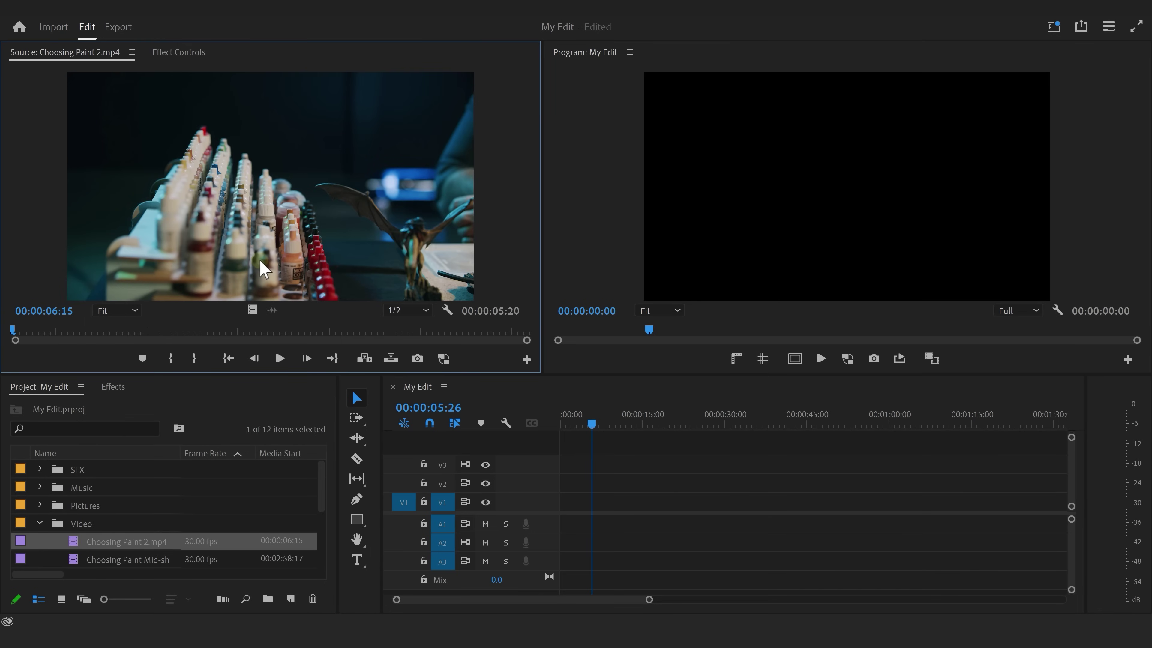
left_click(700, 263)
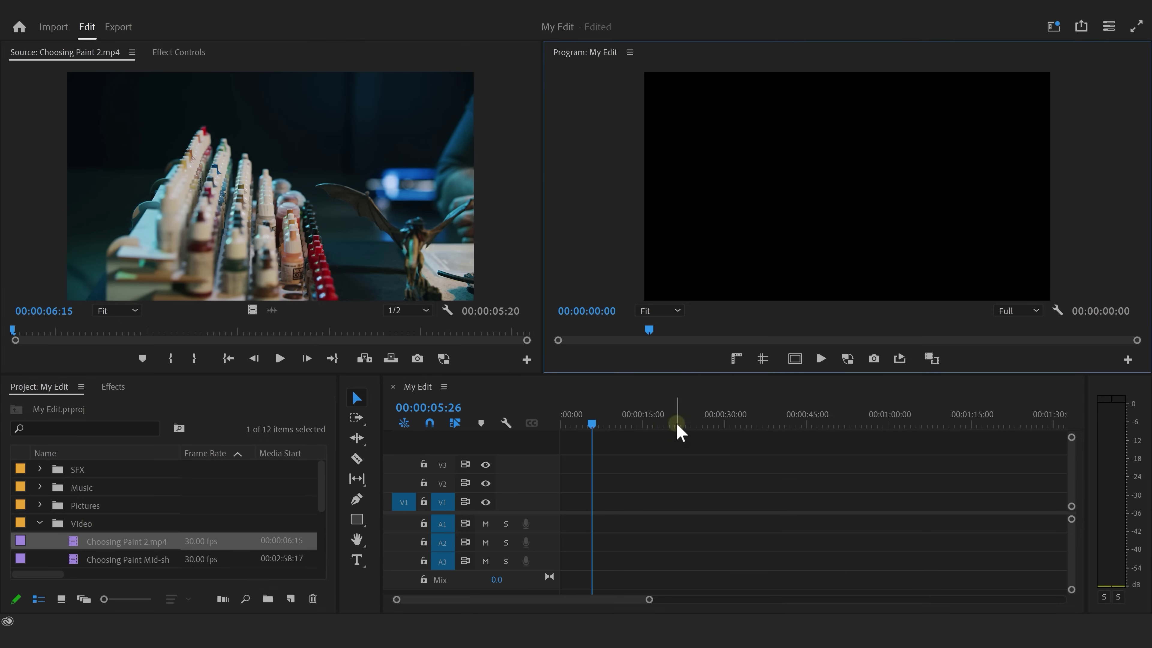
left_click(710, 282)
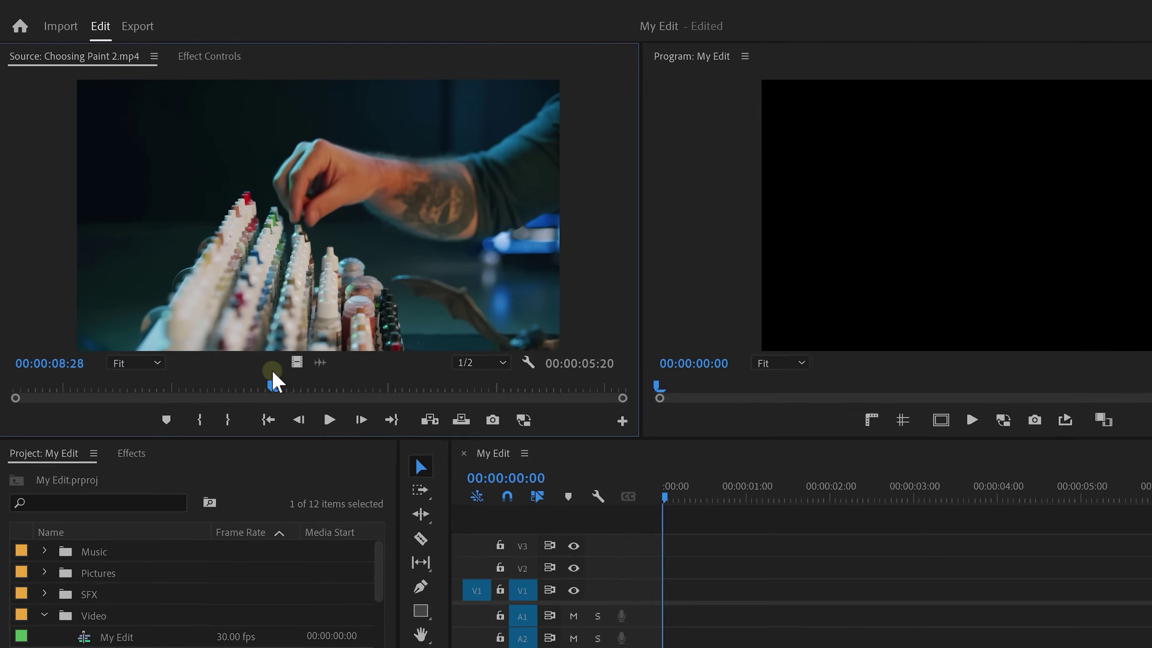
left_click_drag(232, 330, 246, 330)
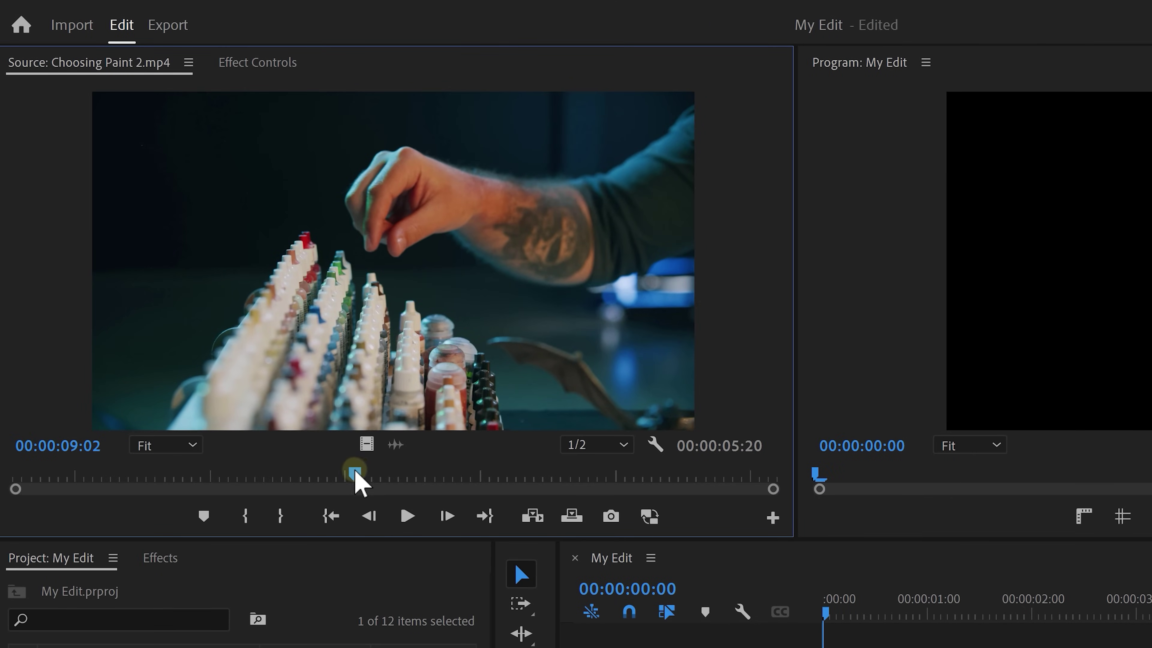
key("i")
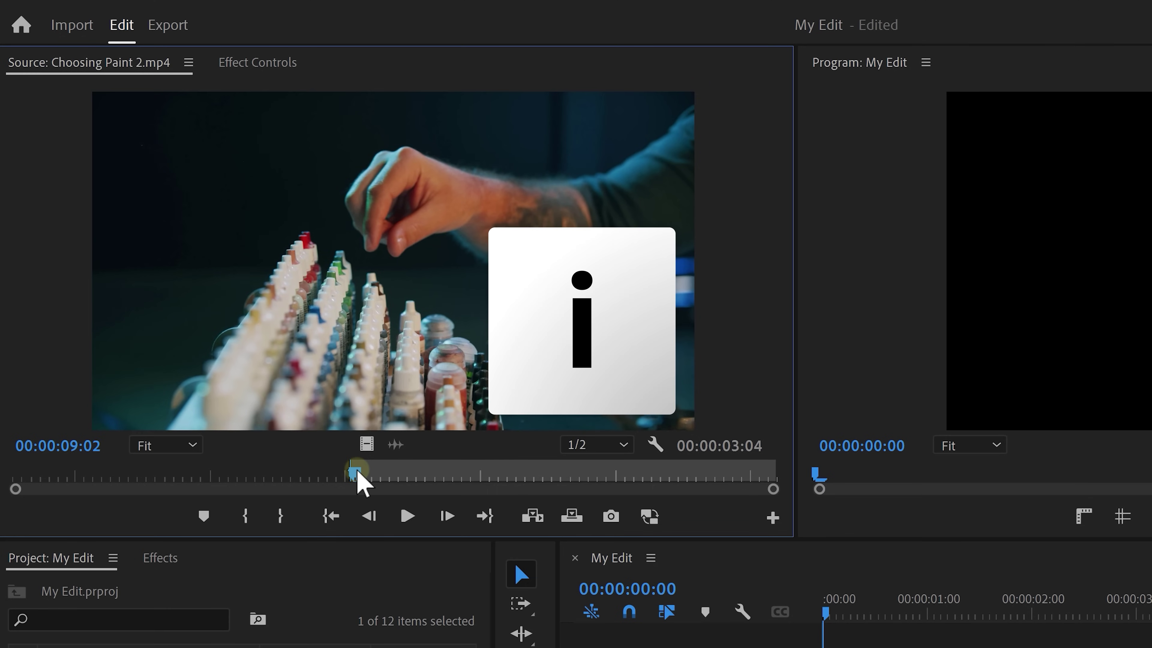
left_click_drag(357, 473, 681, 475)
key("o")
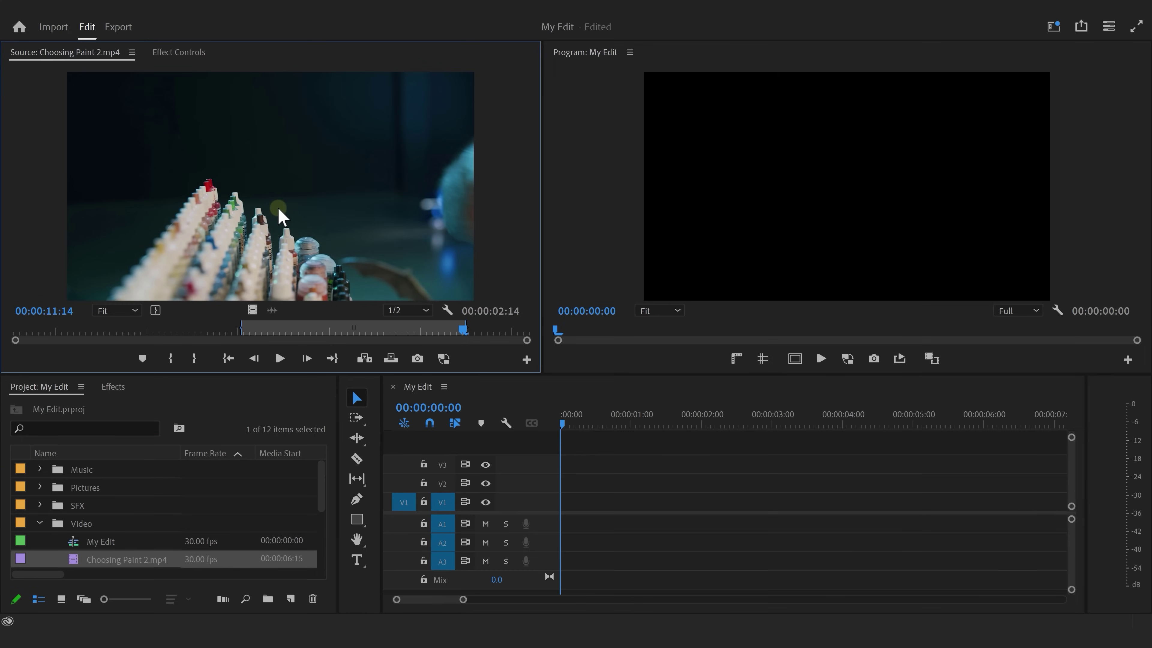
Place the marked Choosing Paint 2.mp4 section at the start of V1 and lengthen it
left_click_drag(559, 463, 562, 501)
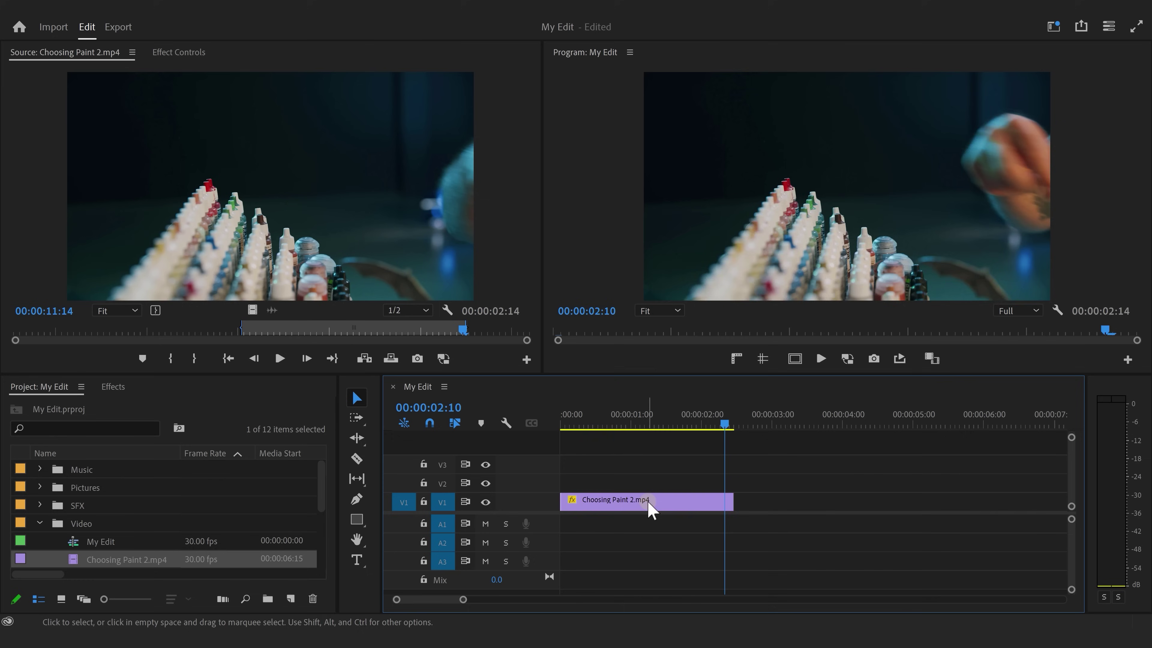
left_click_drag(734, 501, 836, 497)
left_click_drag(561, 501, 587, 497)
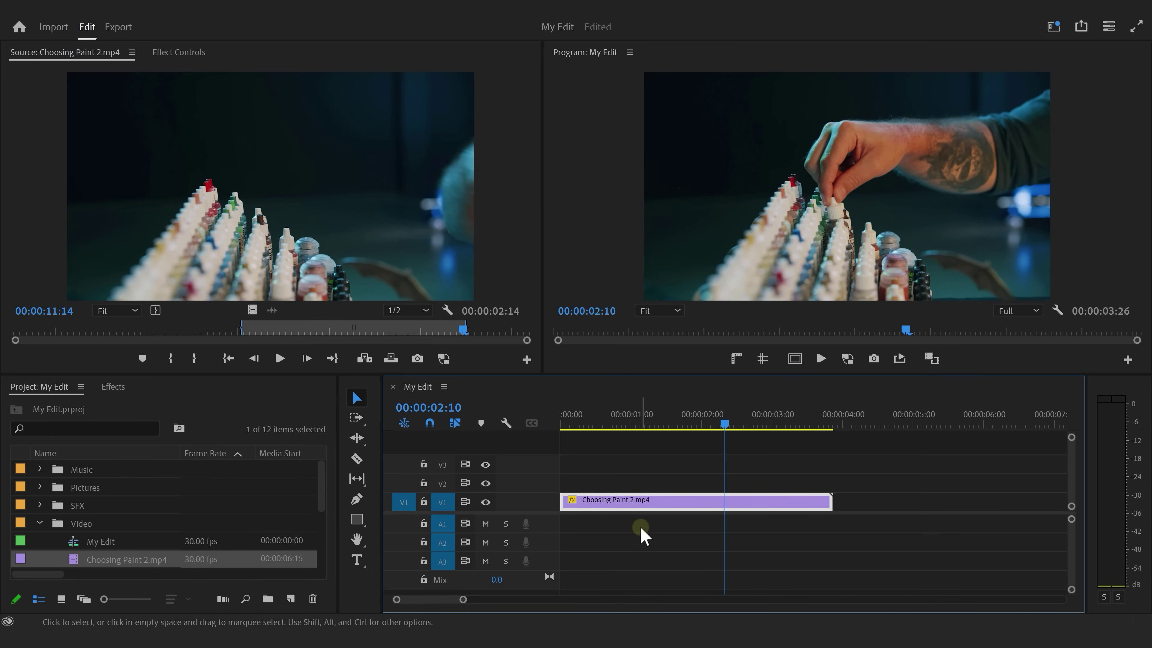
Mark a section of Paint shot.mp4 and add it after Choosing Paint 2.mp4 on V1
scroll(308, 528, "down", 3)
double_click(77, 561)
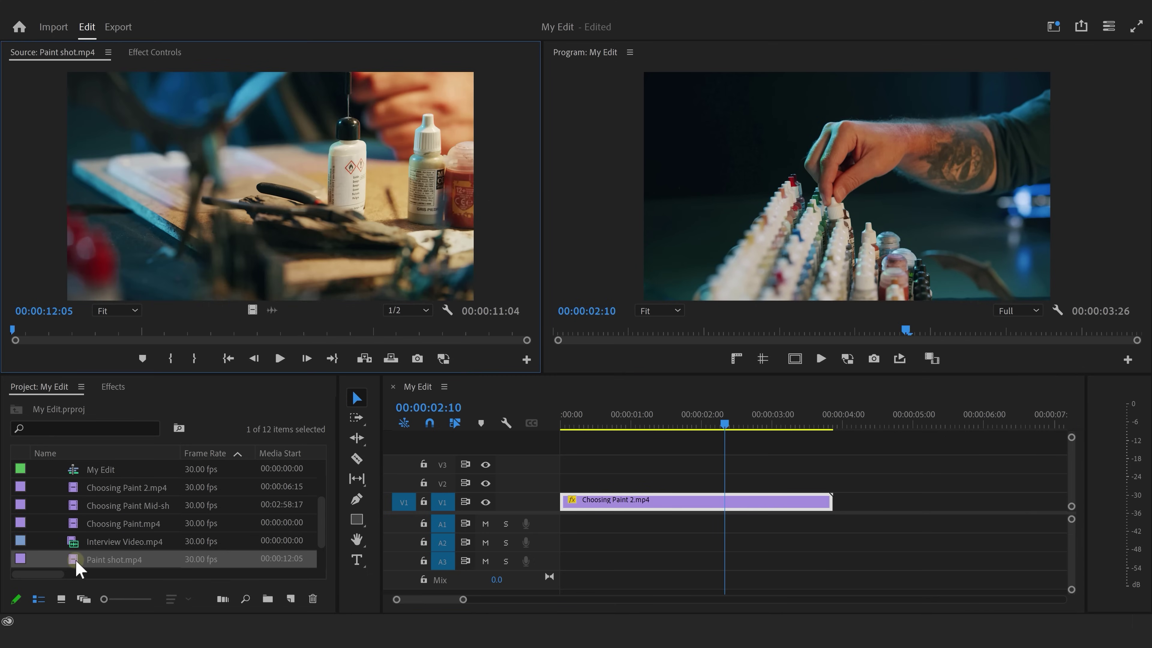
left_click_drag(192, 334, 120, 331)
key("i")
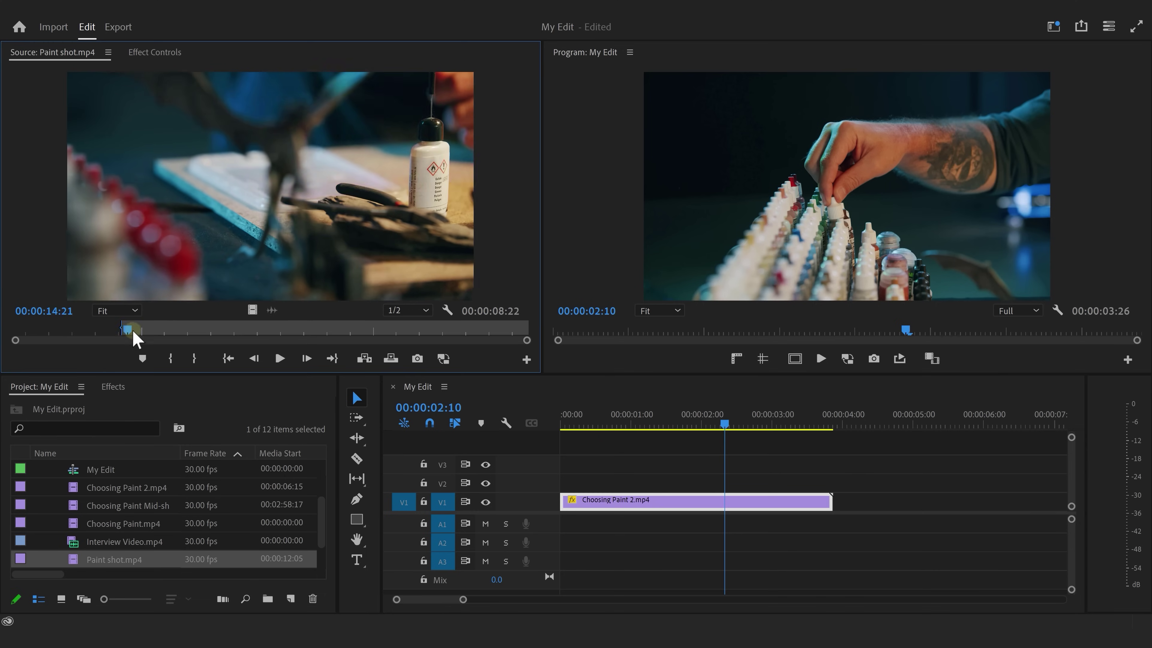
left_click(278, 335)
key("o")
mouse_move(641, 408)
left_mouse_down()
mouse_move(856, 507)
mouse_move(845, 505)
left_mouse_up()
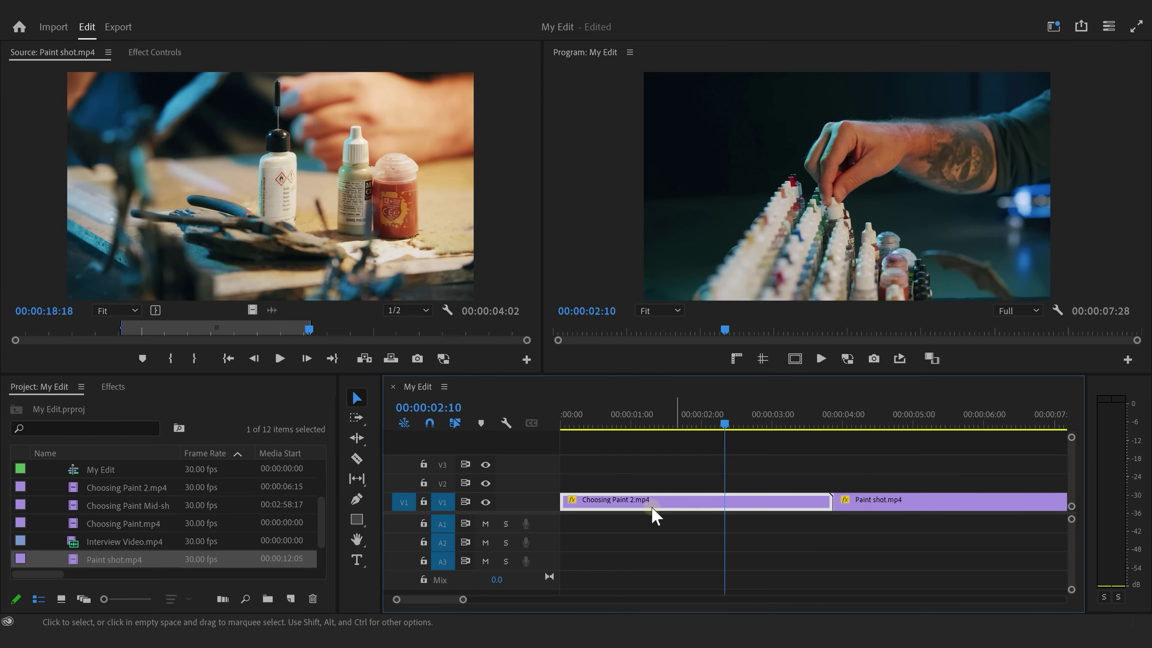
Mark a one-second section later in Paint shot.mp4 and drop it on V1 after the previous clip
mouse_move(373, 331)
left_mouse_down()
mouse_move(345, 329)
mouse_move(376, 327)
left_mouse_up()
key("i")
key("o")
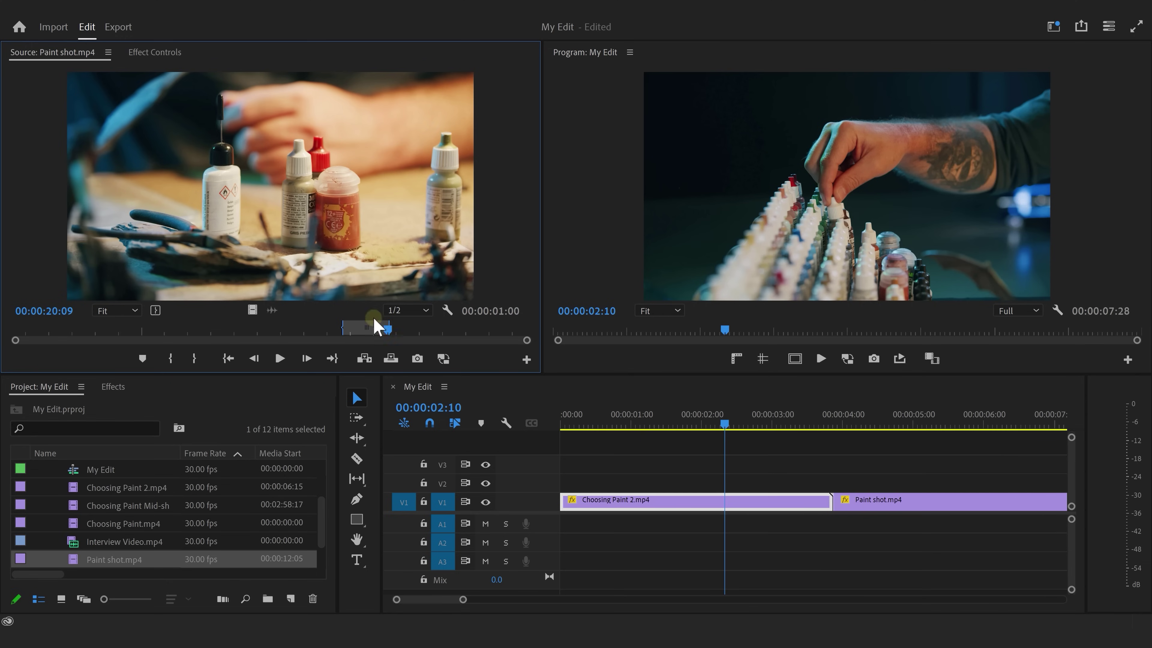
left_click_drag(565, 374, 864, 459)
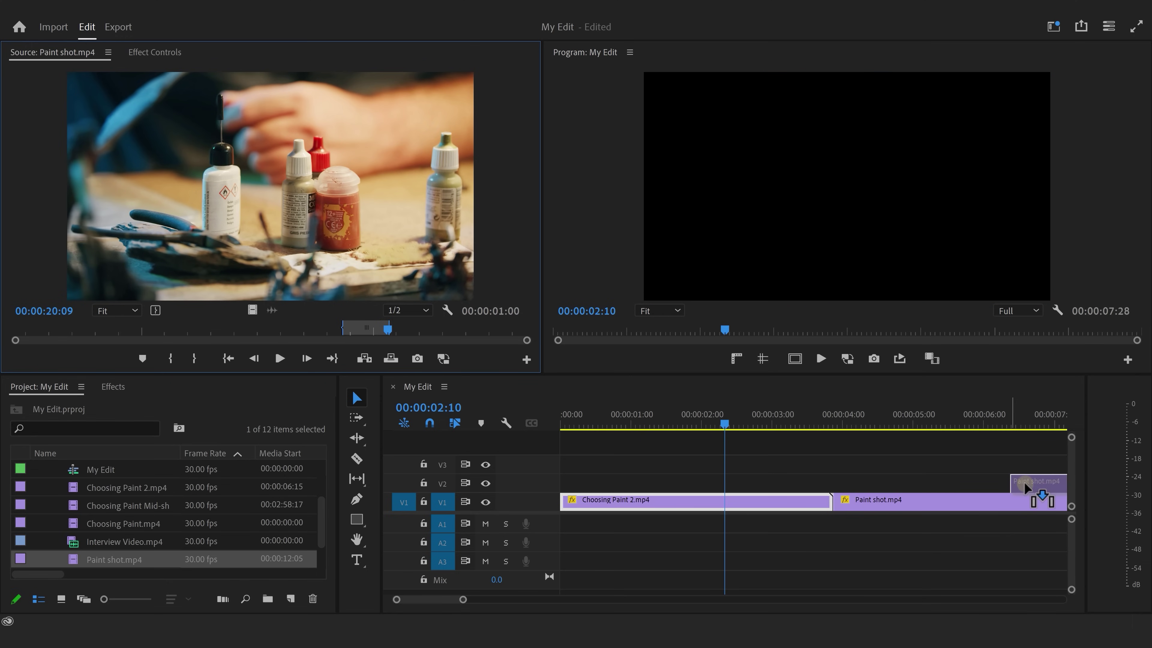
left_click_drag(1067, 506, 1051, 506)
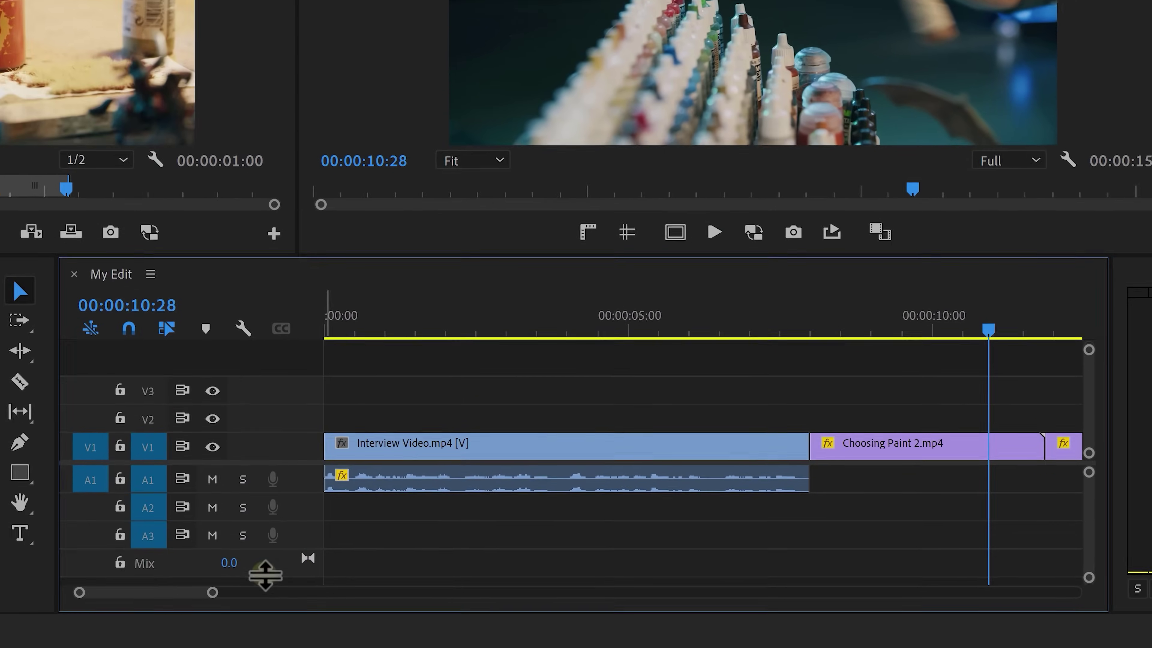
Zoom the timeline out to the whole edit and make the V1 and A1 tracks taller
left_click_drag(198, 595, 218, 592)
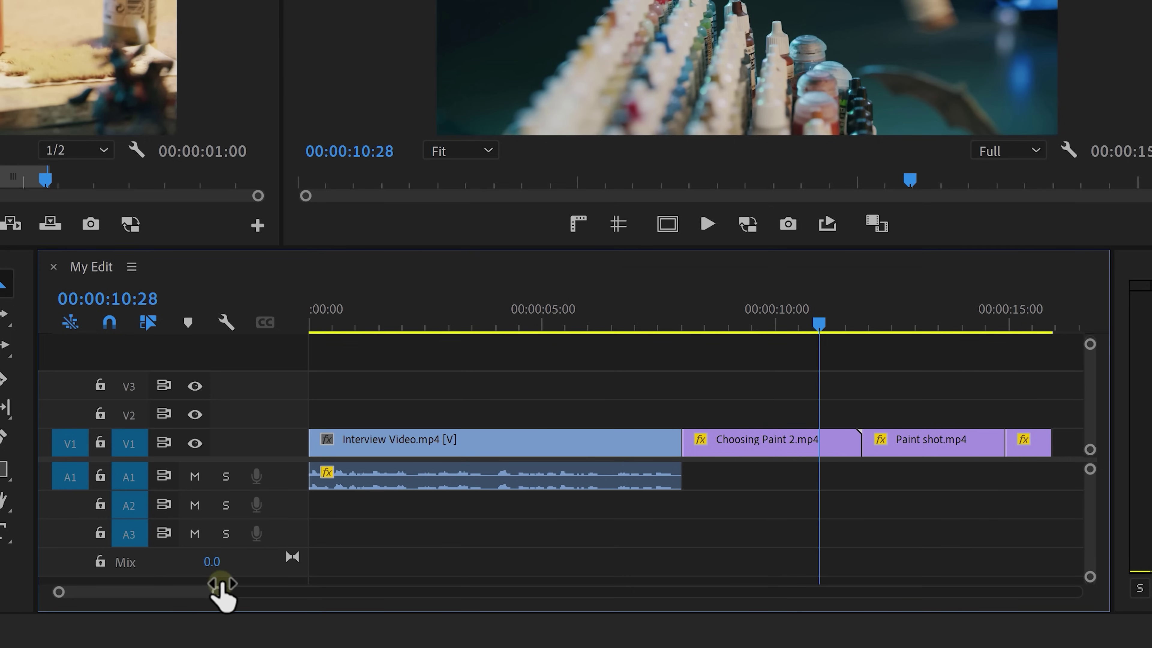
left_click_drag(1090, 449, 1090, 478)
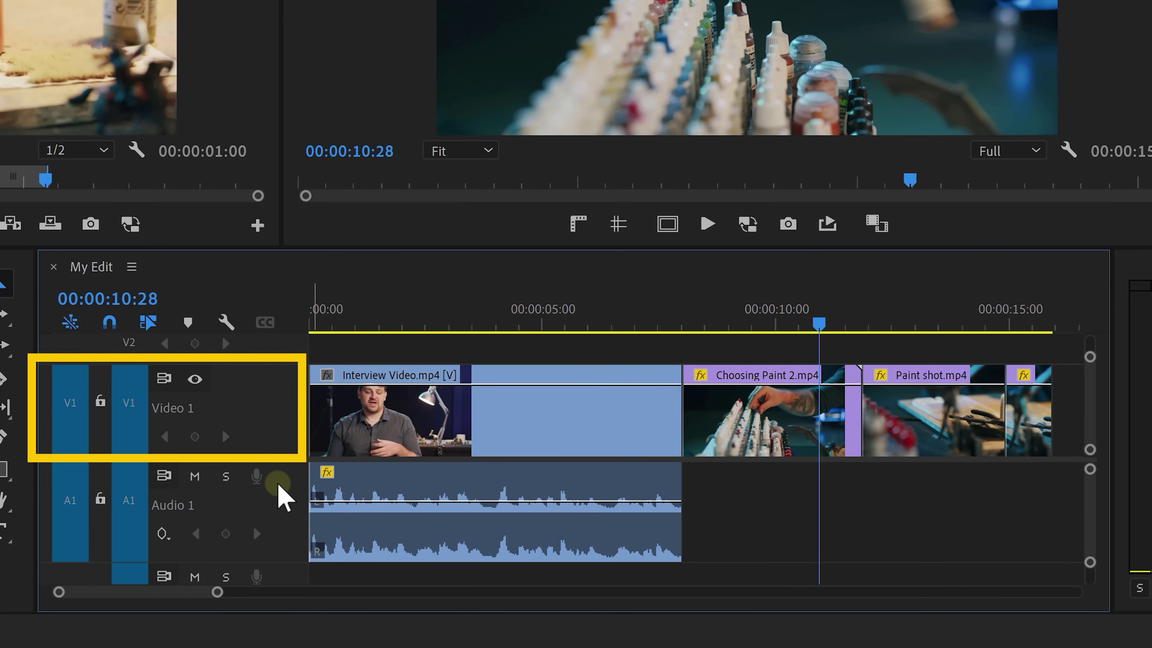
scroll(278, 485, "down", 2)
scroll(277, 481, "up", 3)
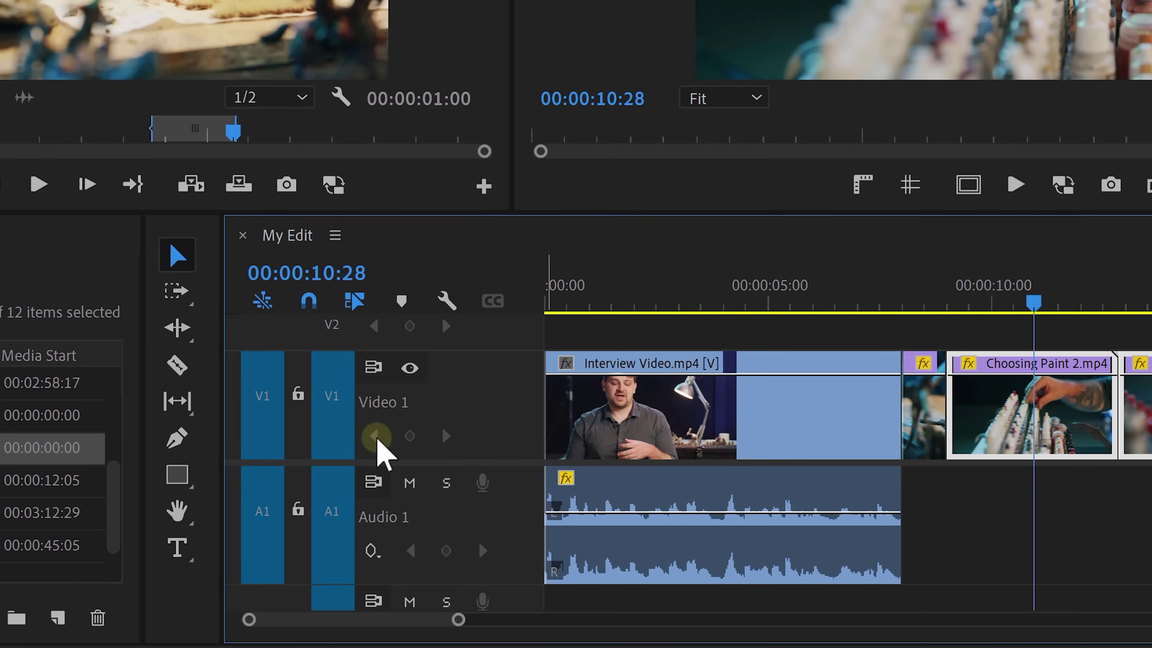
Cut Interview Video.mp4 and its audio in two with the Razor tool, then return to Selection
left_click(177, 364)
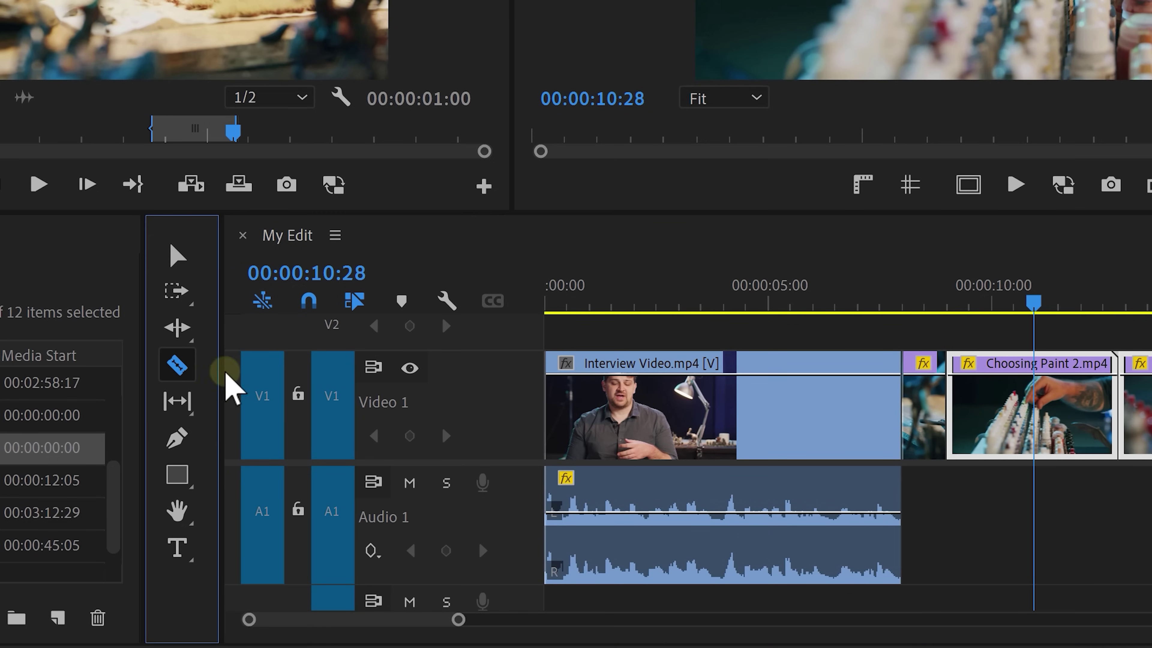
left_click(674, 409)
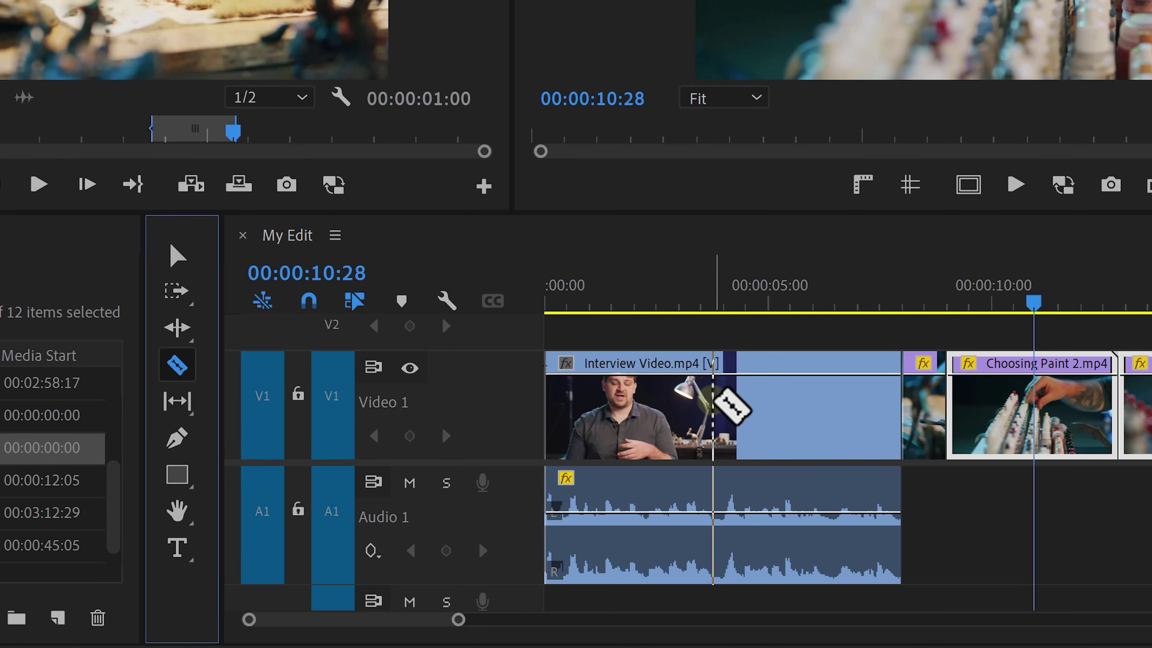
left_click(714, 404)
left_click(178, 257)
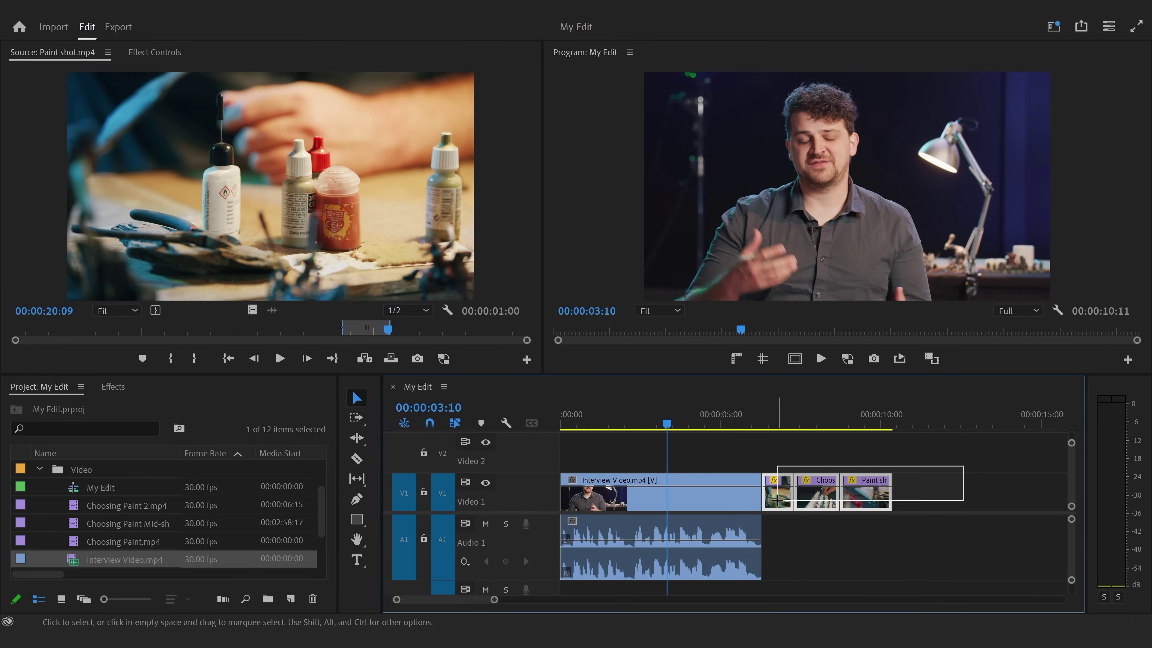
Move the three paint clips onto Video 2, hide V2, and play the sequence
mouse_move(820, 511)
left_mouse_down()
mouse_move(789, 474)
mouse_move(674, 456)
left_mouse_up()
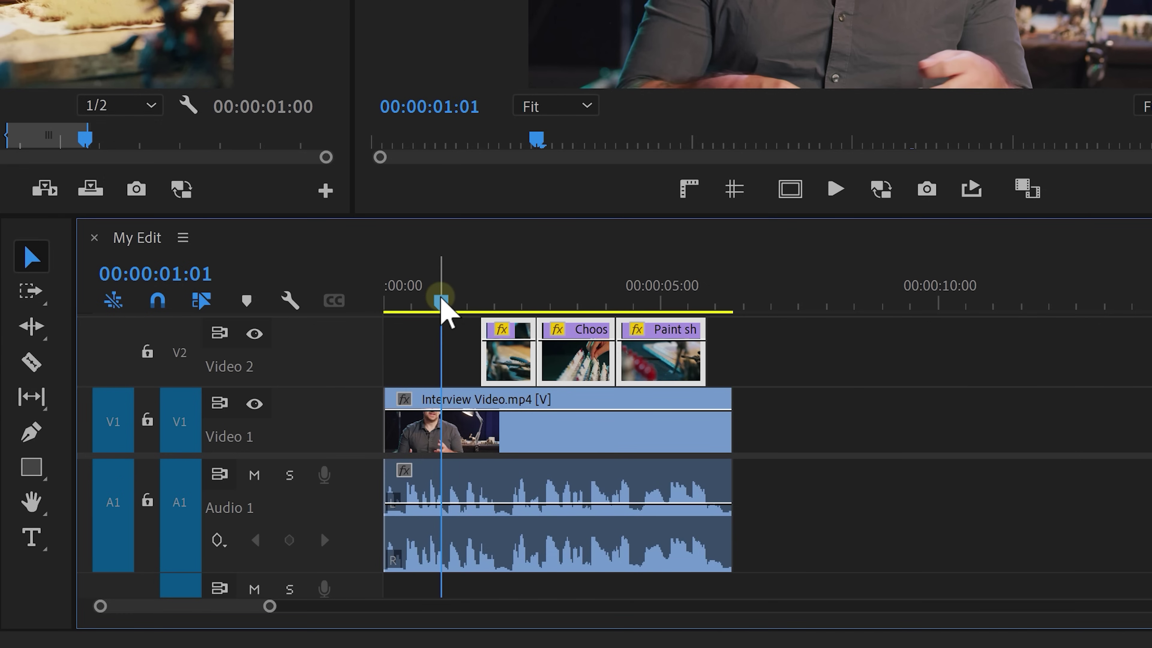
left_click(254, 334)
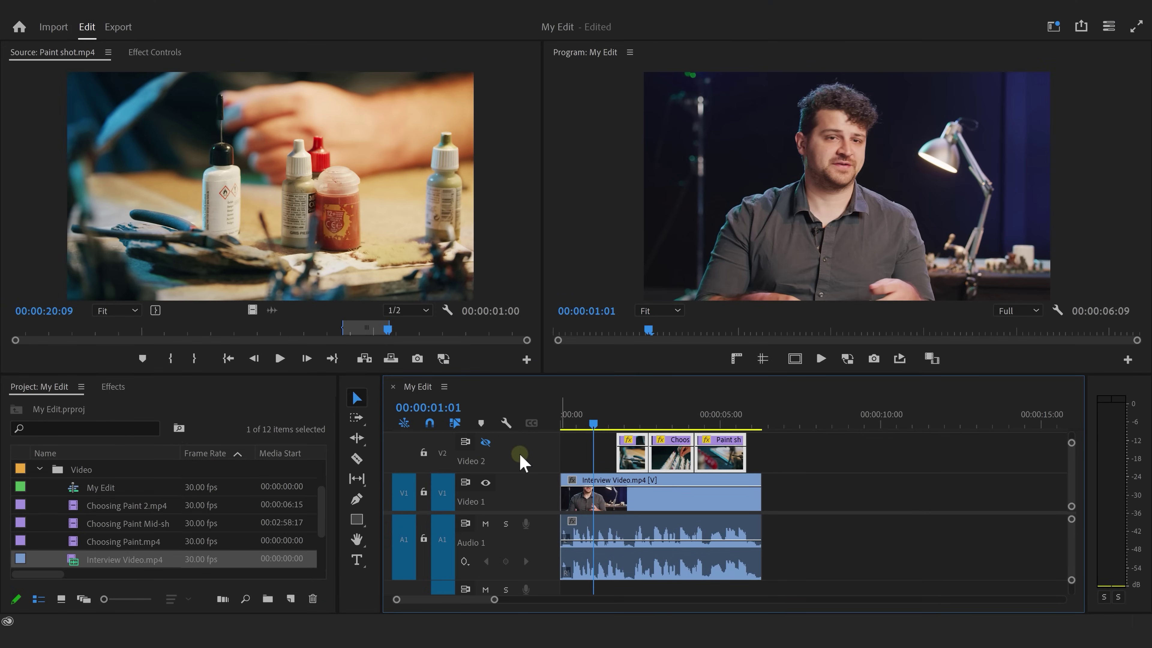
key("space")
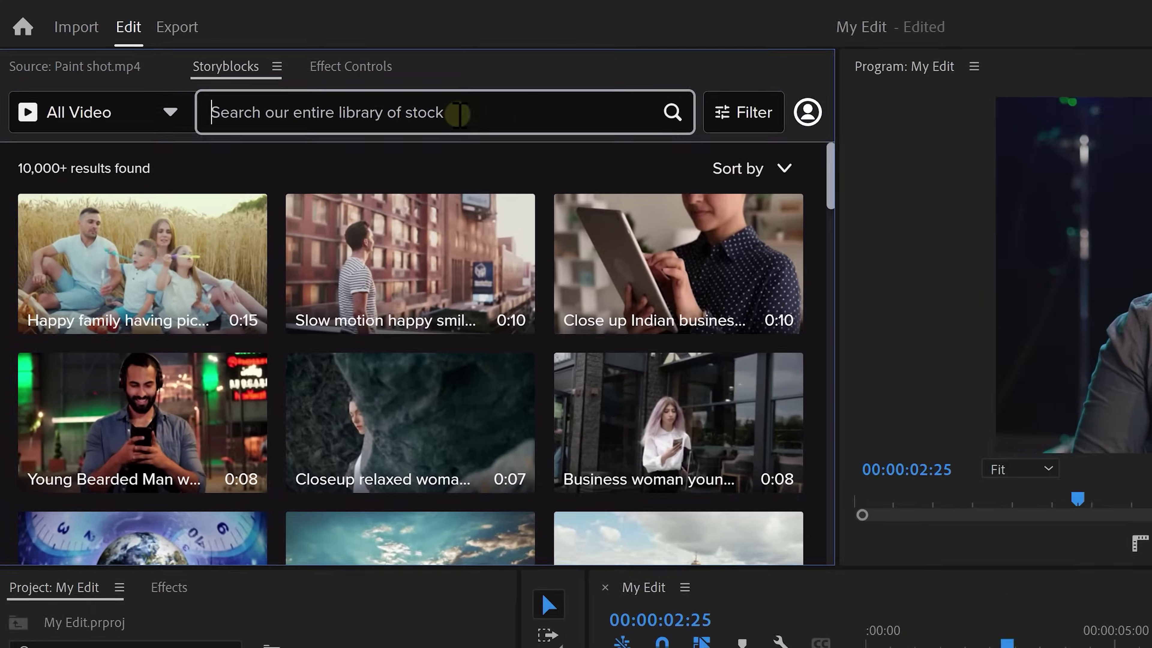
Search Storyblocks for 'Paint', download the painting-hands clip as 4K MP4, and place it on V2 at 00:00:02:25
type("Paint")
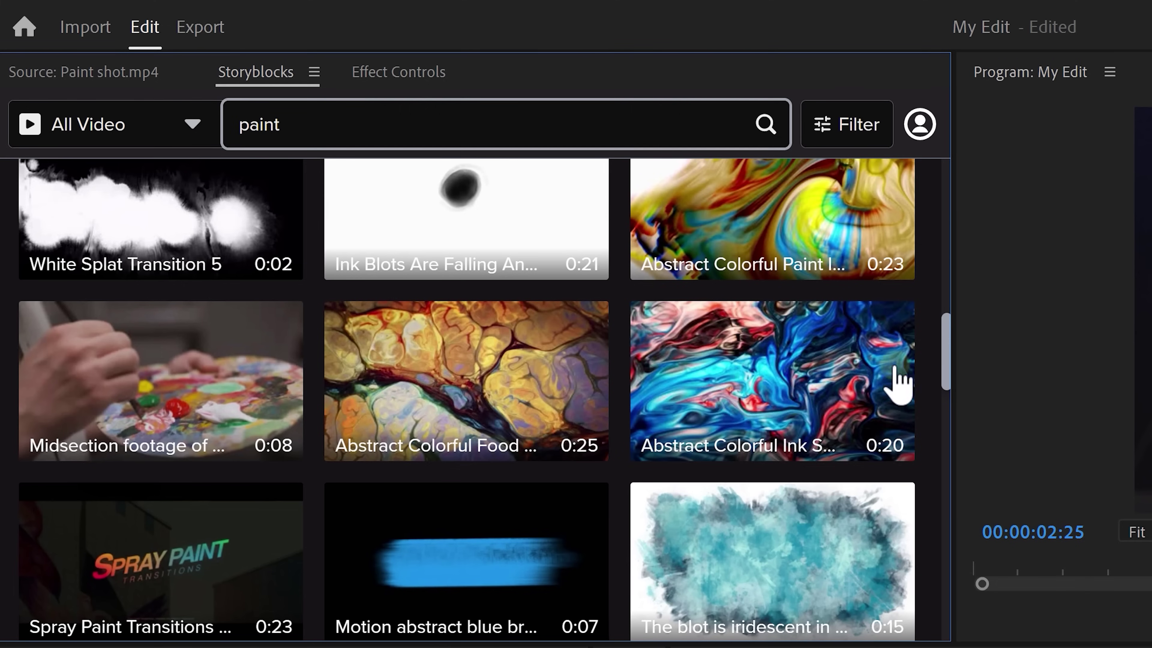
mouse_move(272, 390)
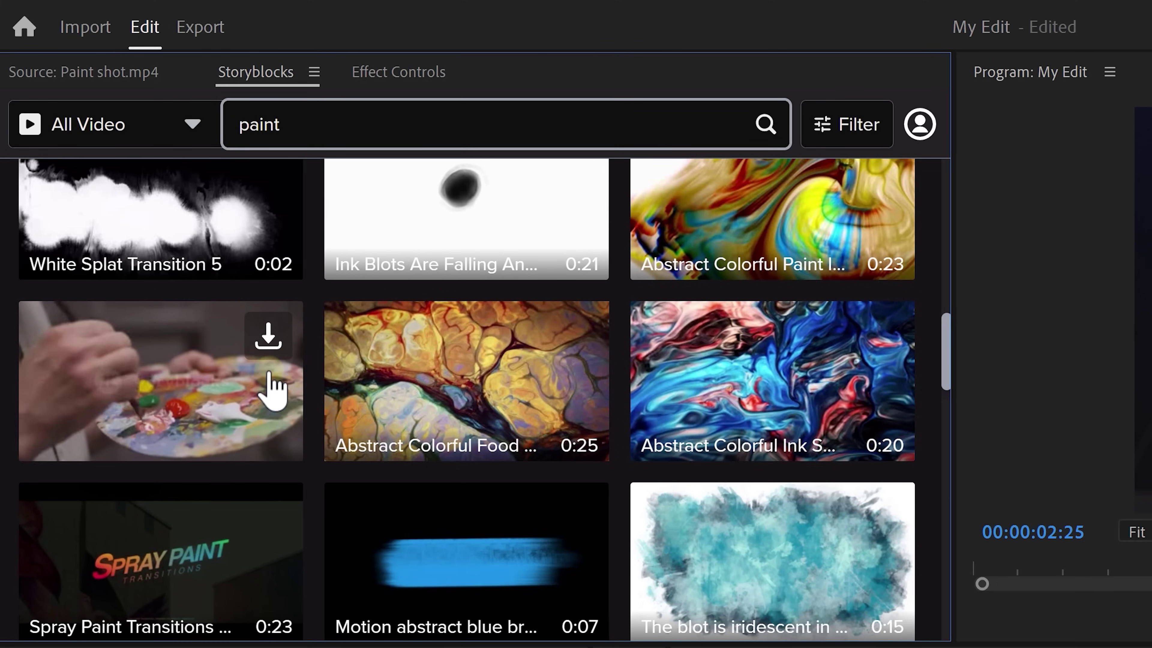
left_click(268, 338)
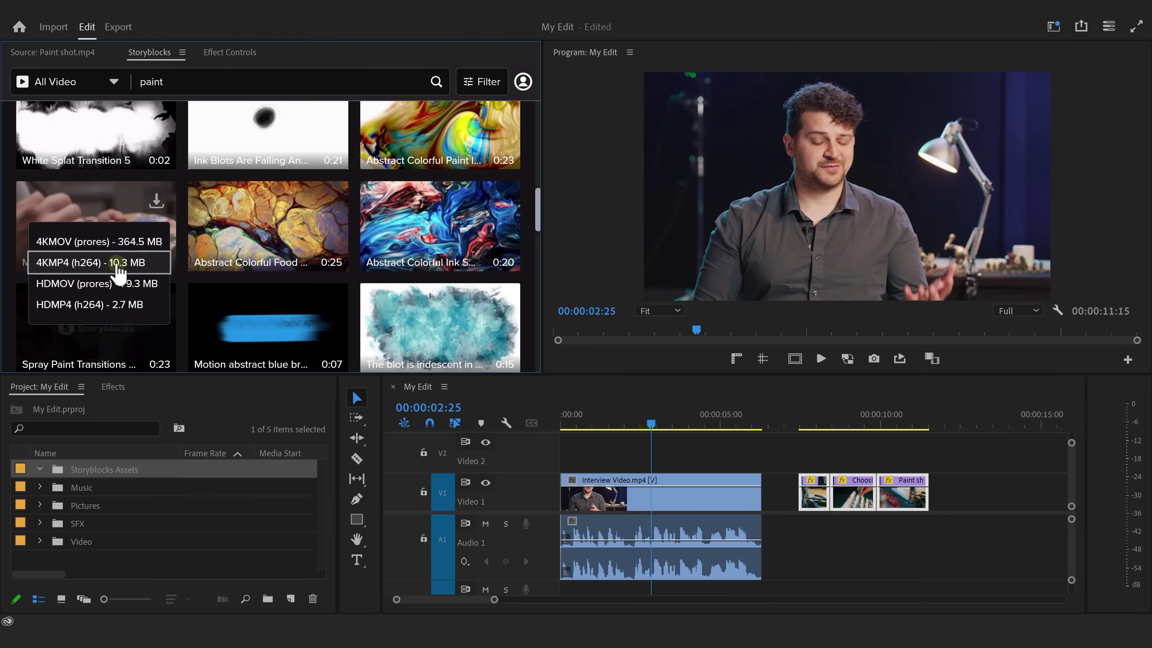
left_click(113, 266)
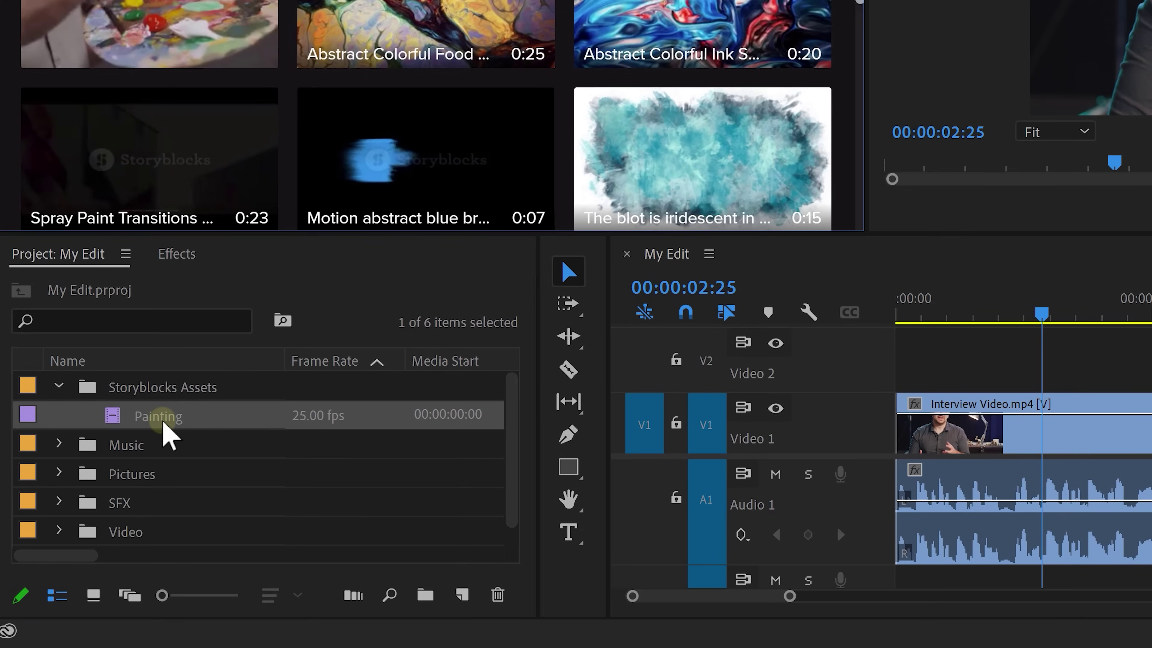
left_click_drag(160, 415, 1023, 363)
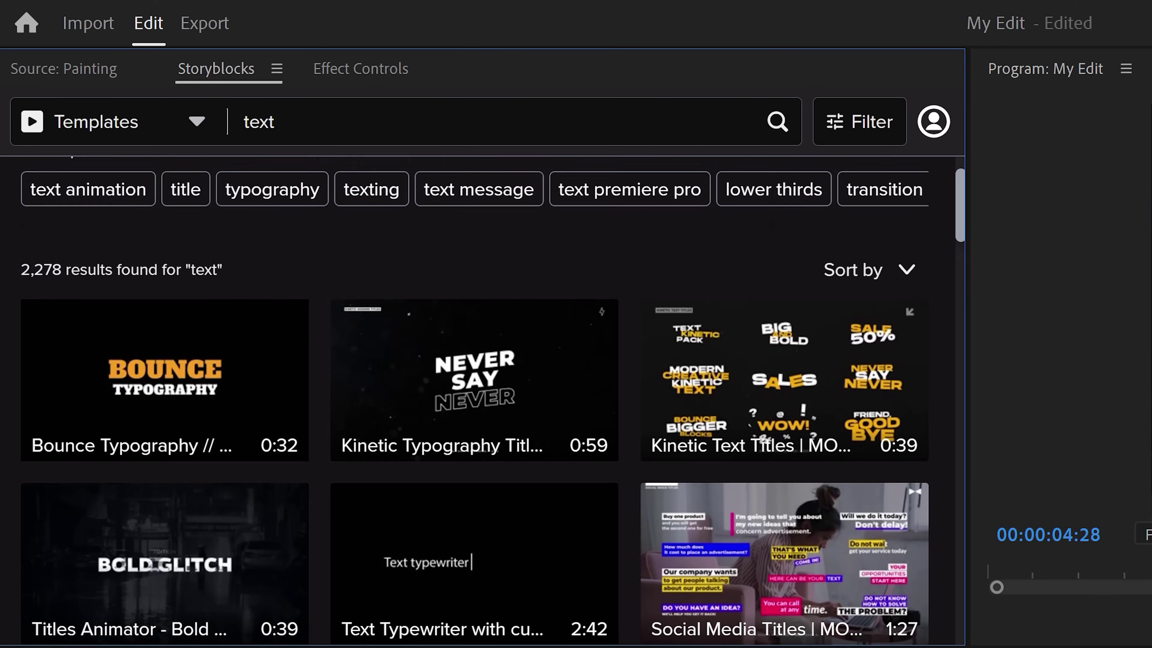
Scroll through the Storyblocks 'text' title template results
scroll(492, 402, "down", 8)
scroll(493, 401, "down", 10)
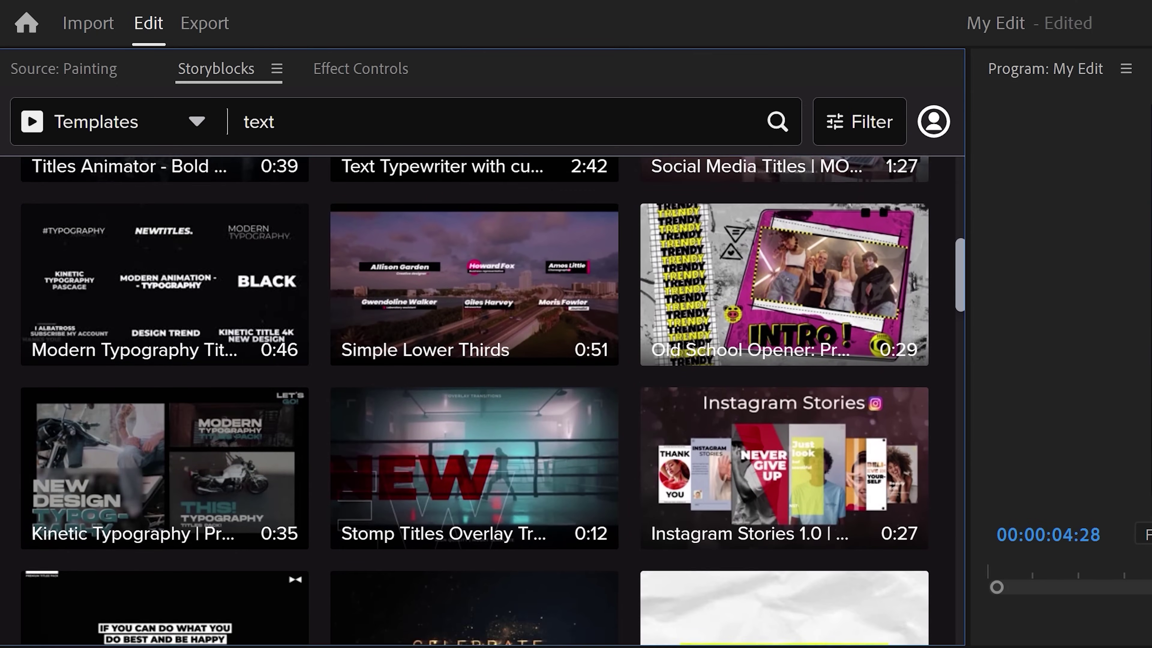
scroll(493, 401, "down", 4)
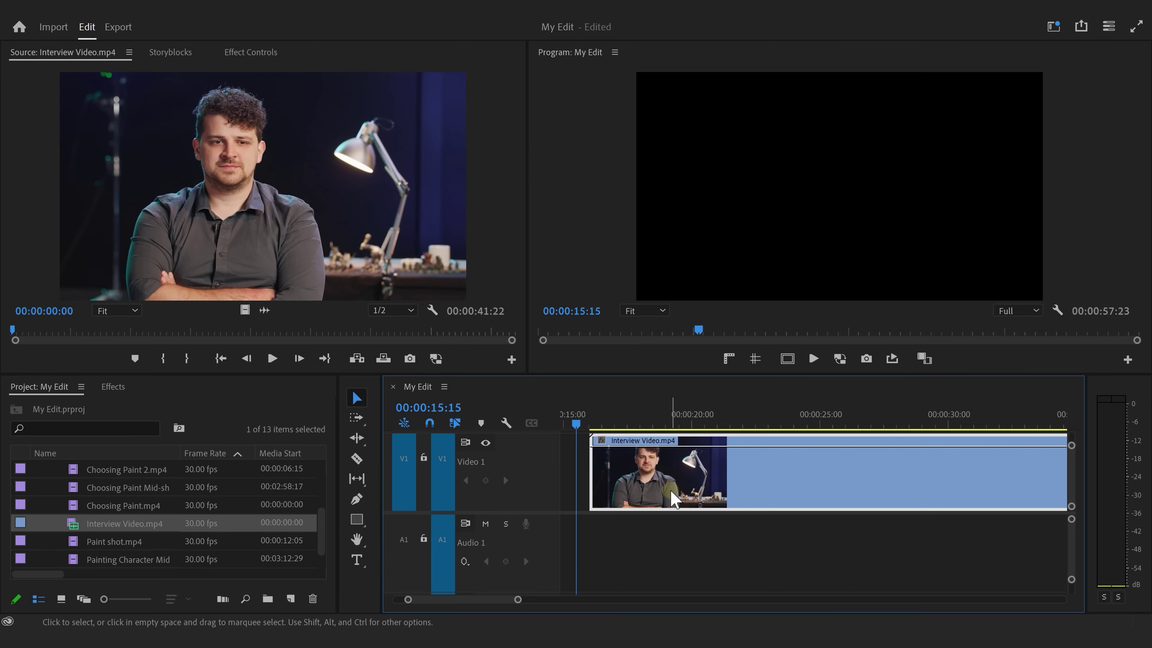
Remove the Interview Video clip from V1, then drag Interview Video.mp4 back onto the timeline
key("ctrl+z")
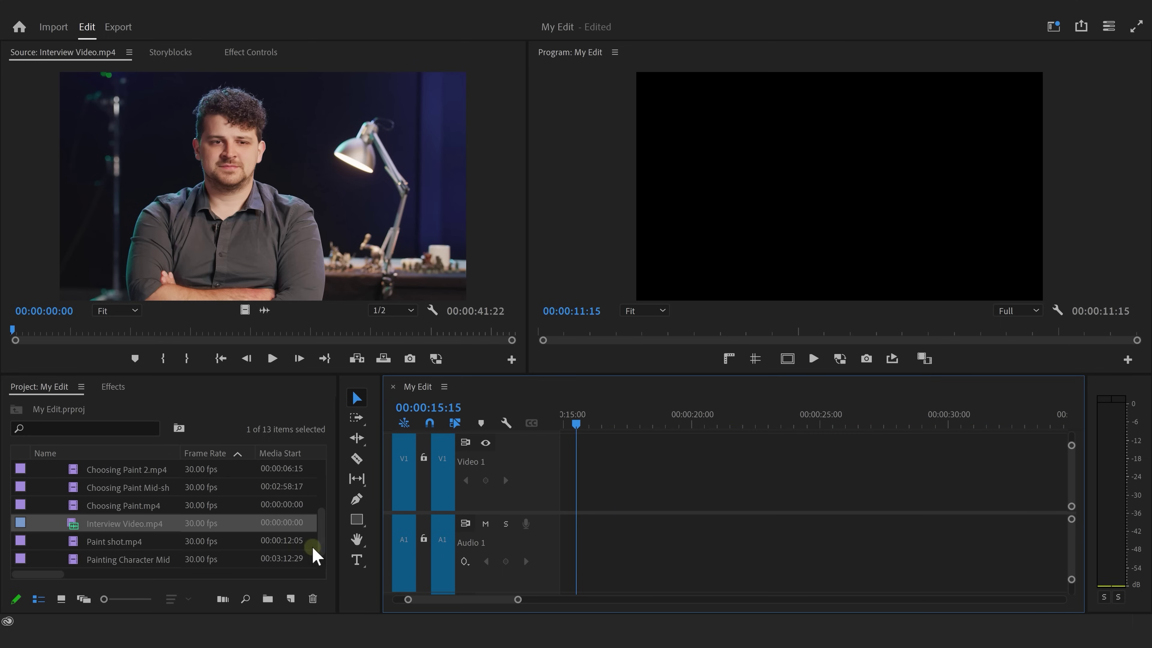
left_click_drag(83, 527, 590, 494)
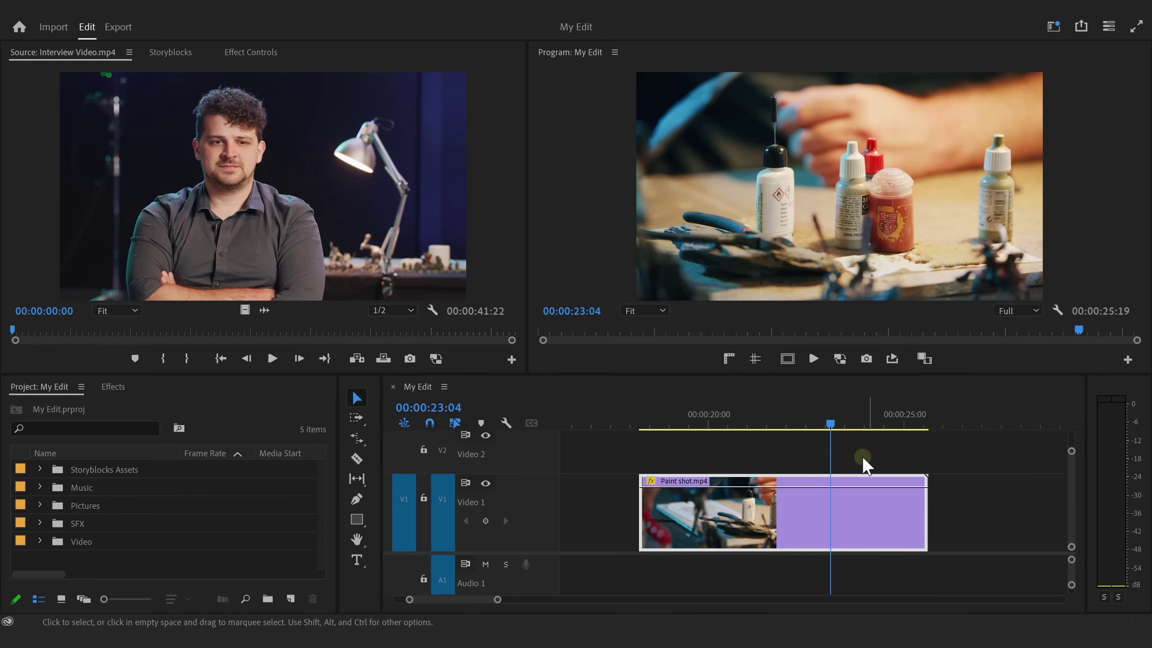
Set the Paint shot clip's speed to 90% with Reverse Speed enabled
right_click(743, 513)
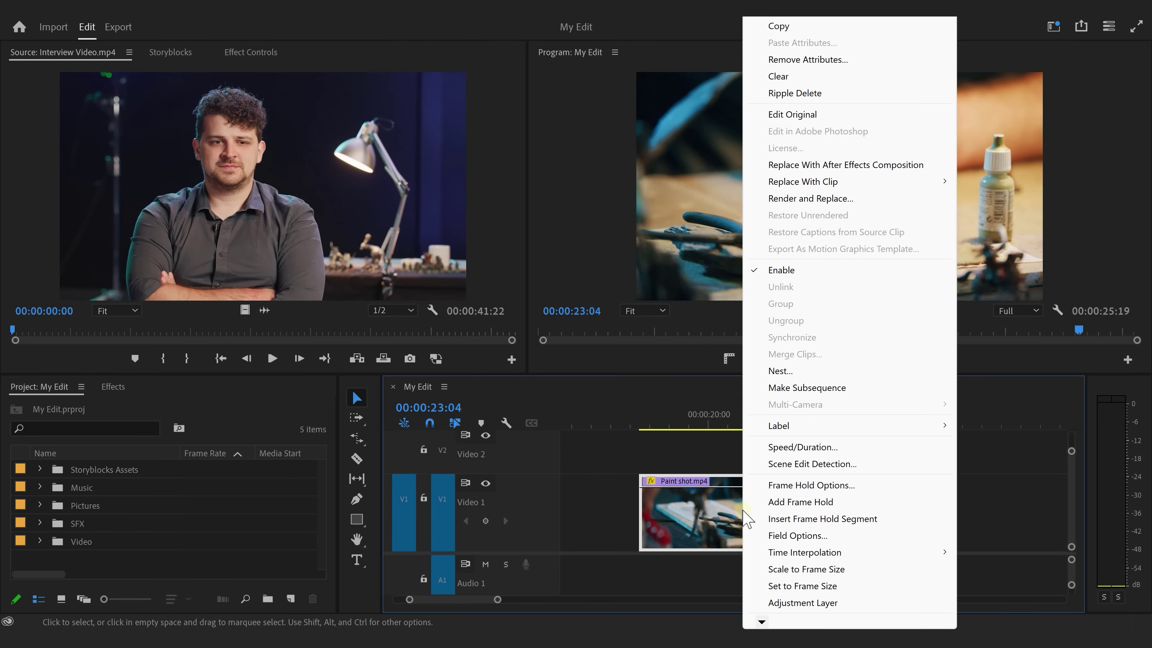
left_click(823, 451)
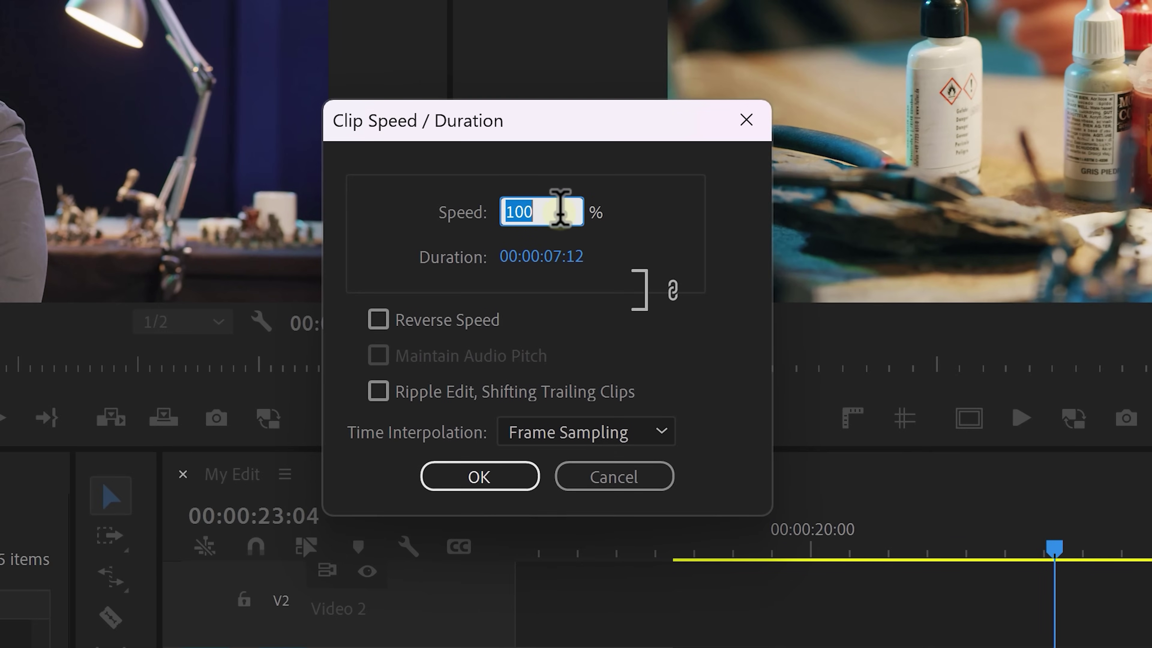
type("1")
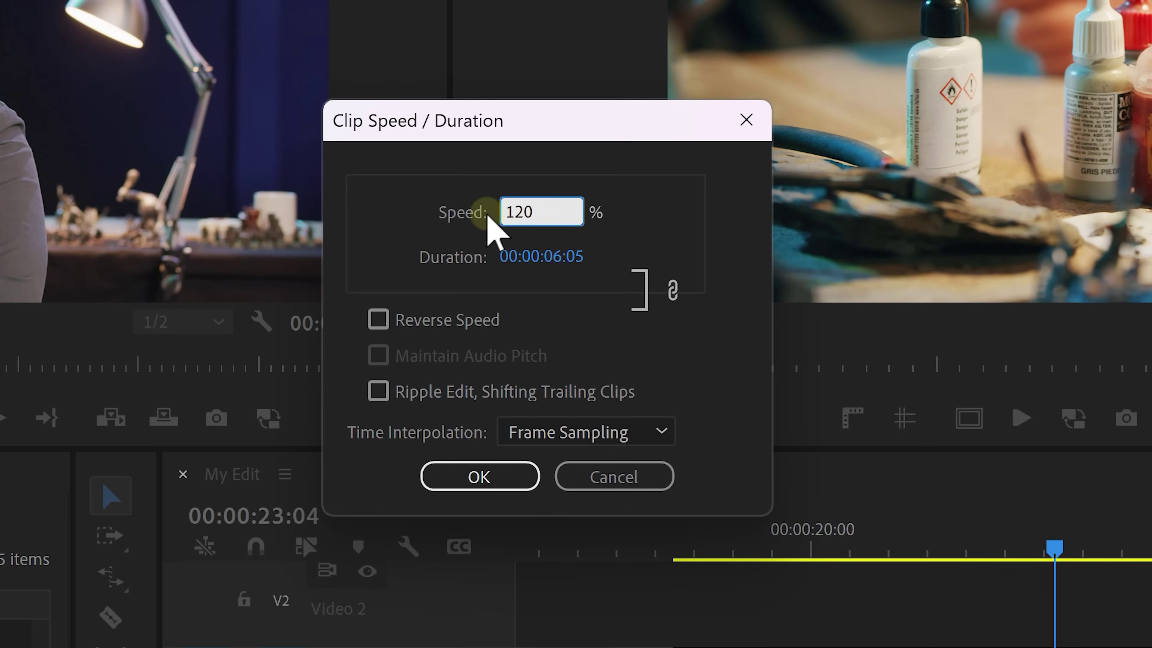
left_click_drag(532, 219, 470, 206)
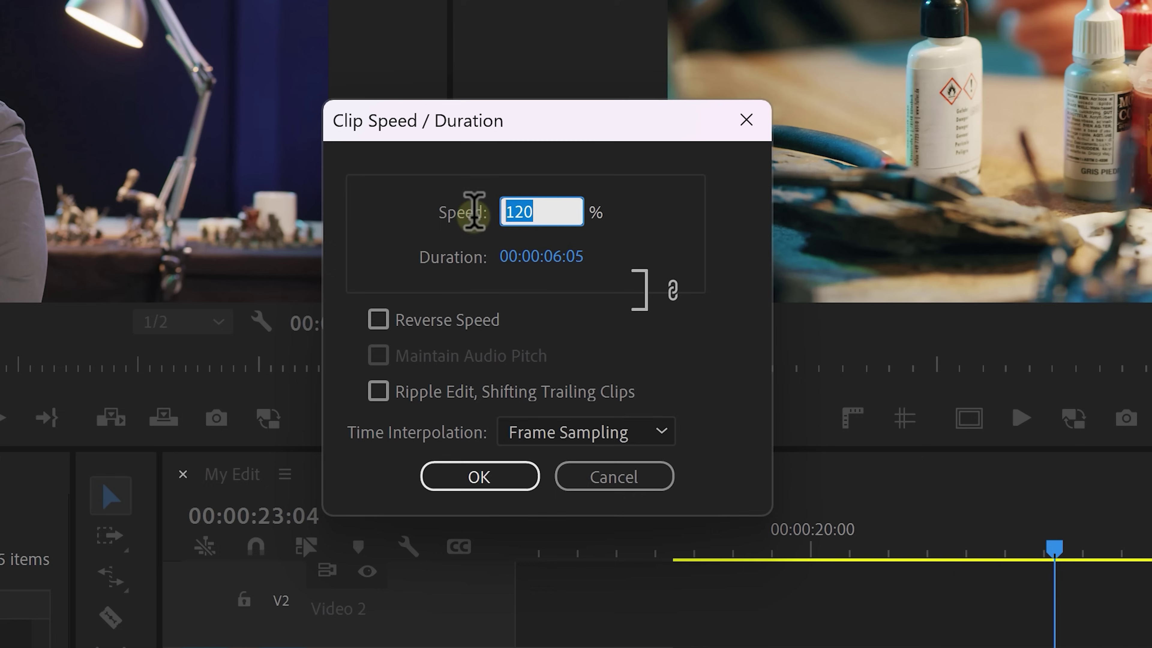
type("90")
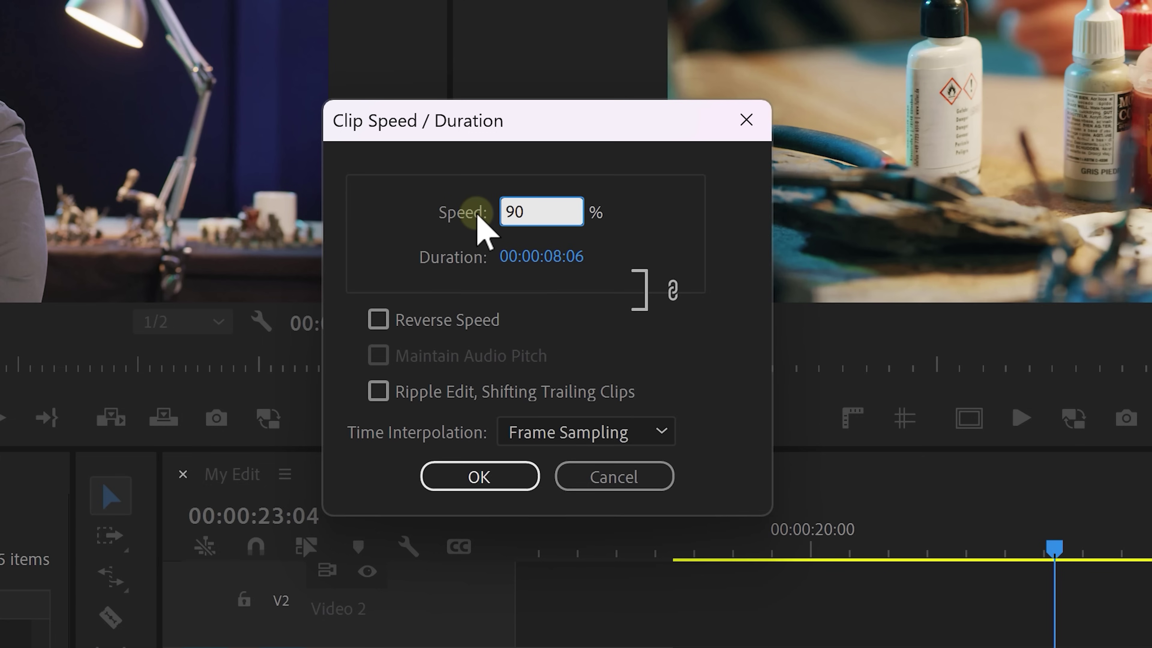
left_click(448, 316)
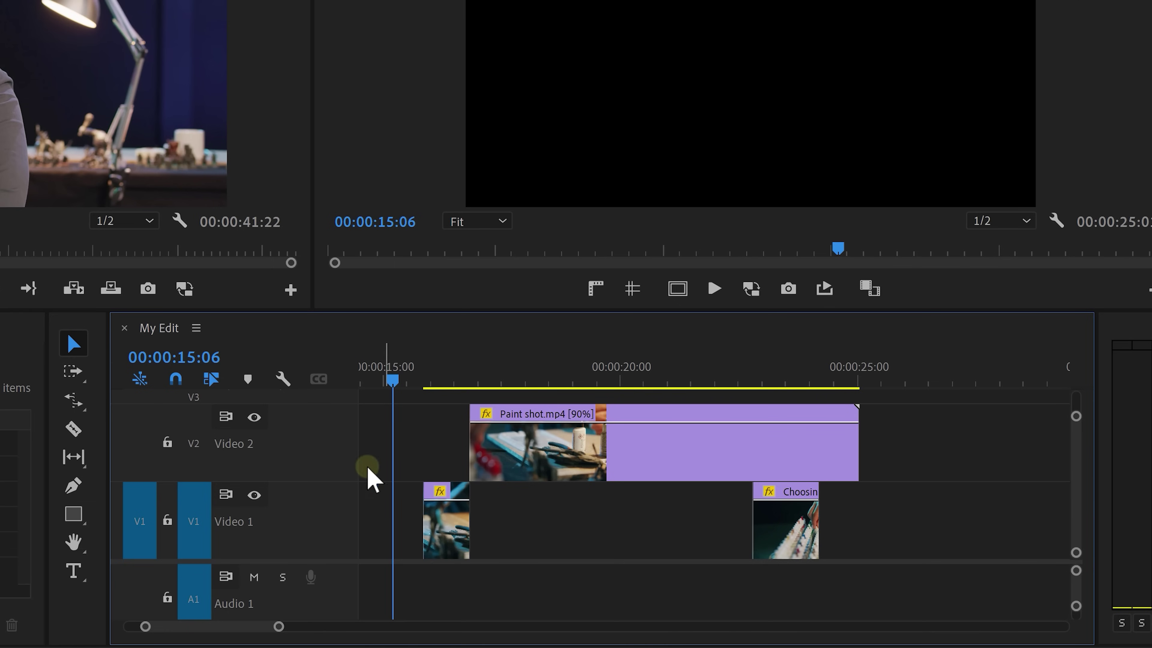
Rate-stretch the Paint shot clip to 124.19% and move it into the Video 1 gap
left_click(75, 407)
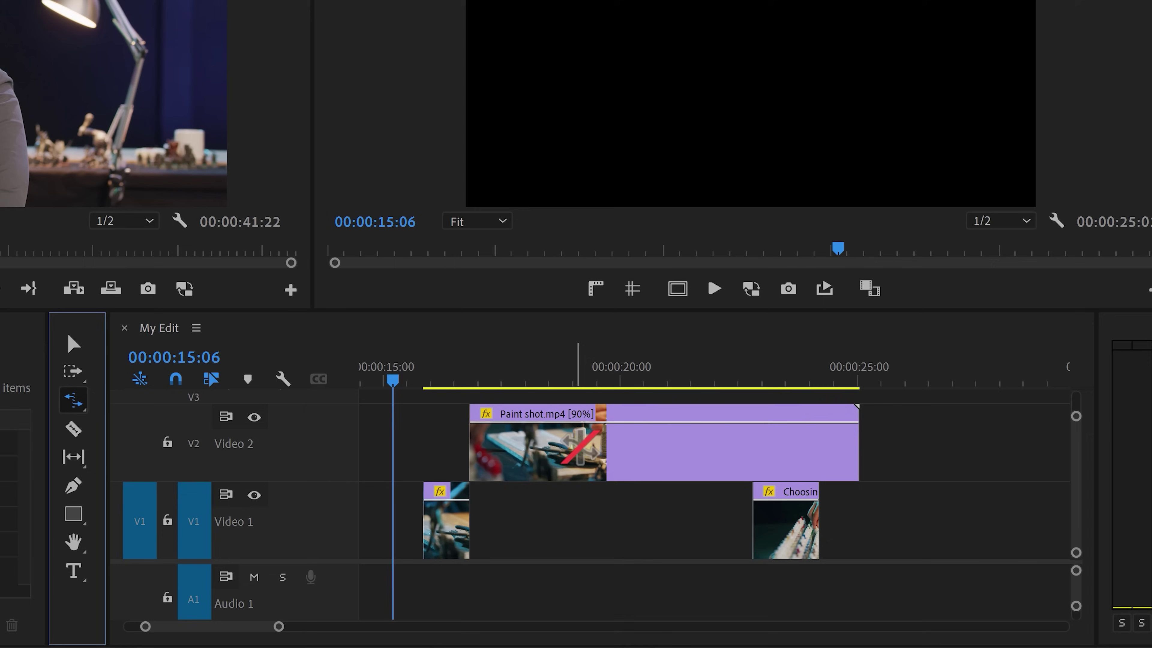
left_click_drag(838, 447, 739, 444)
key("v")
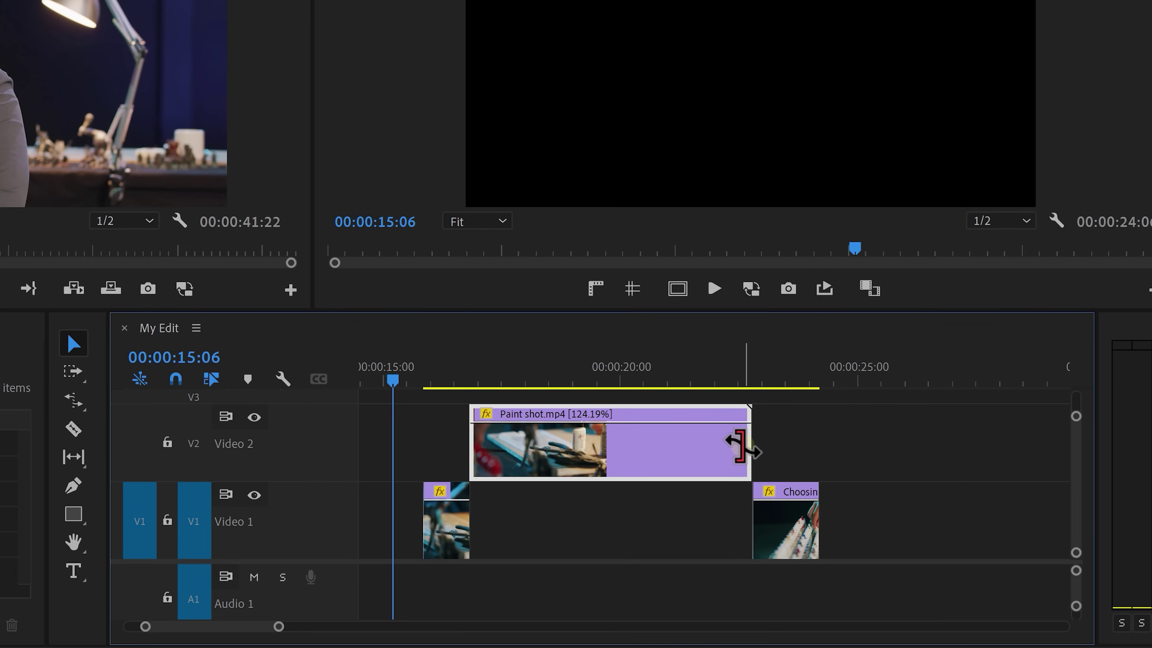
left_click_drag(665, 451, 677, 515)
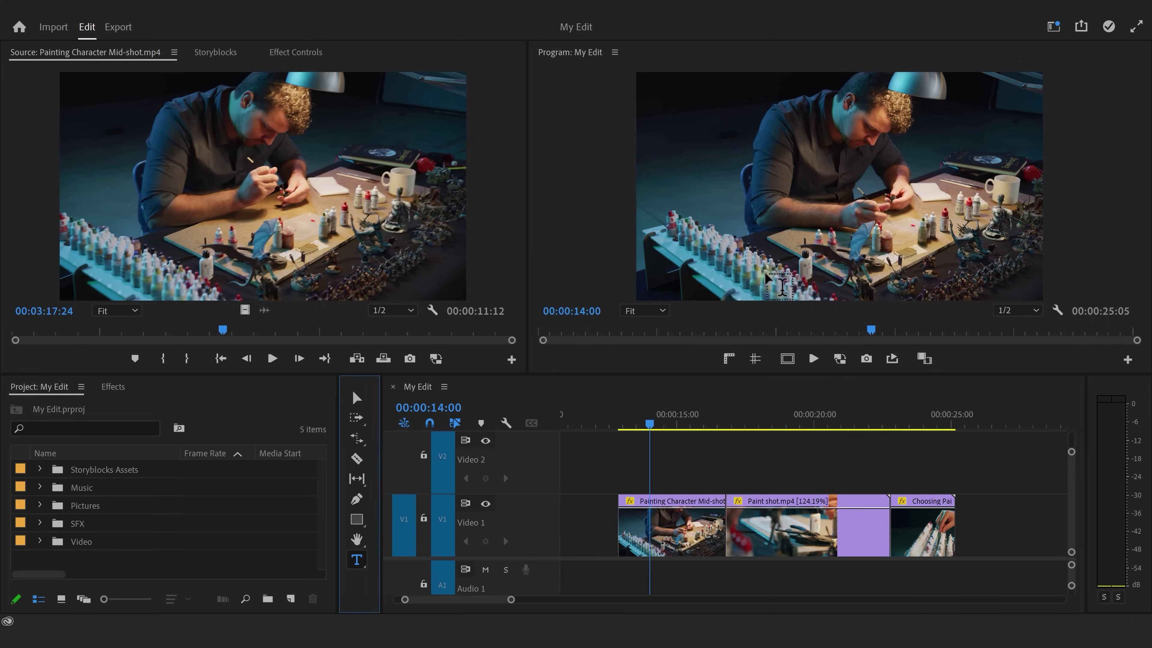
Add an enlarged 'HELLO :)' text title and move its clip to around 0:31
left_click(801, 177)
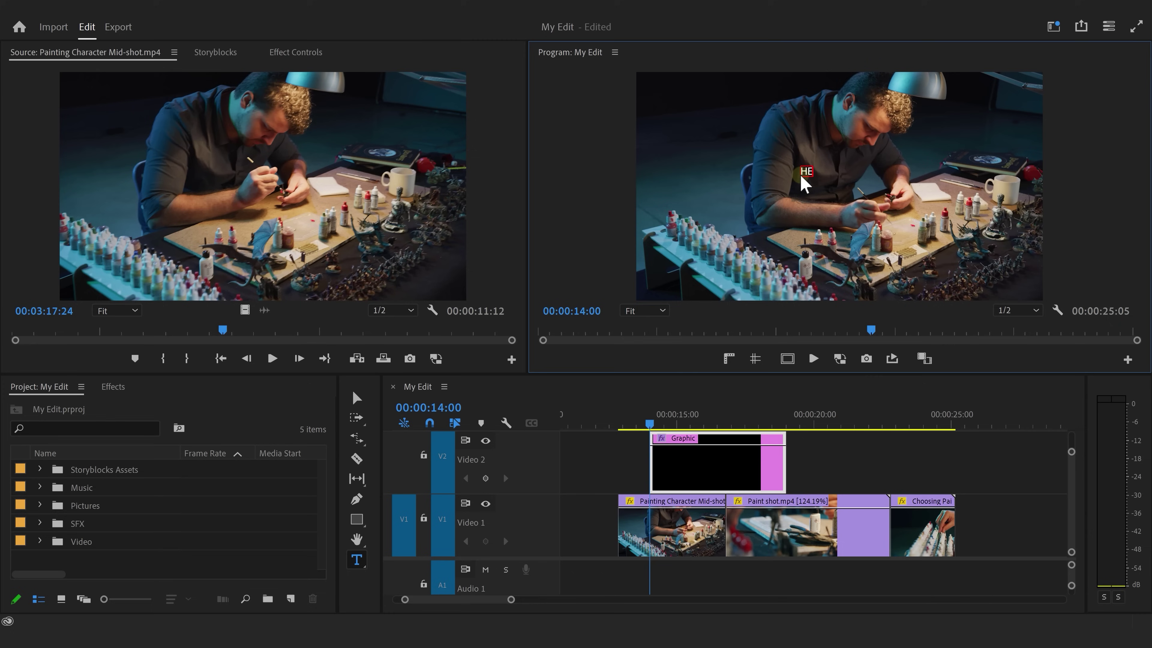
left_click(357, 398)
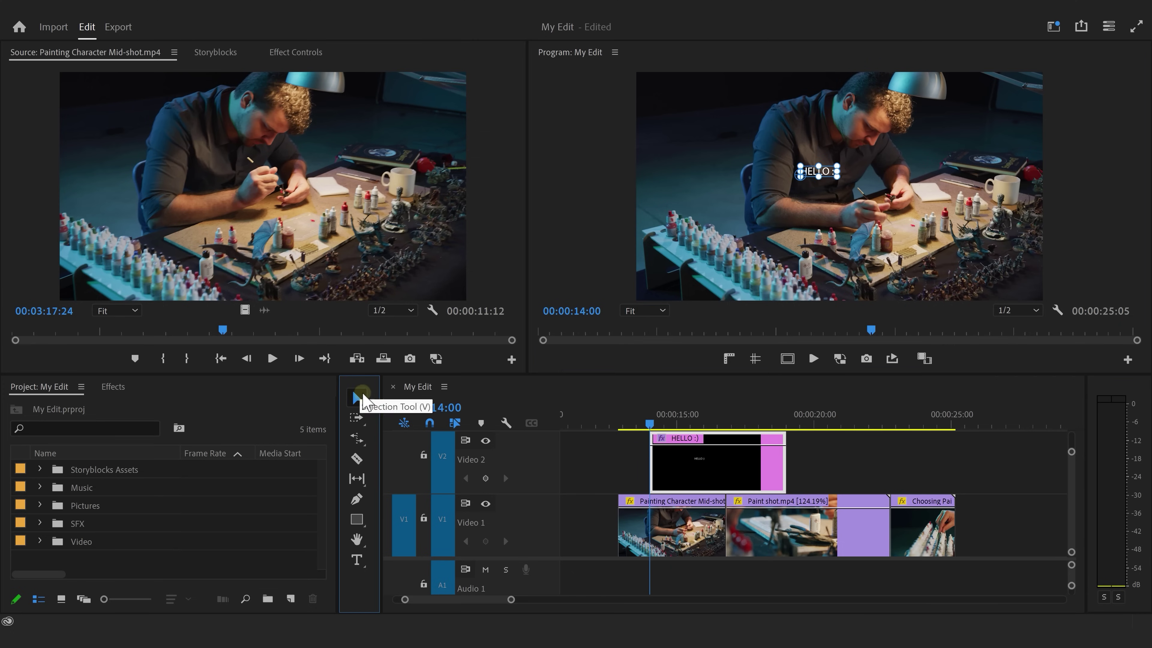
left_click_drag(837, 166, 840, 191)
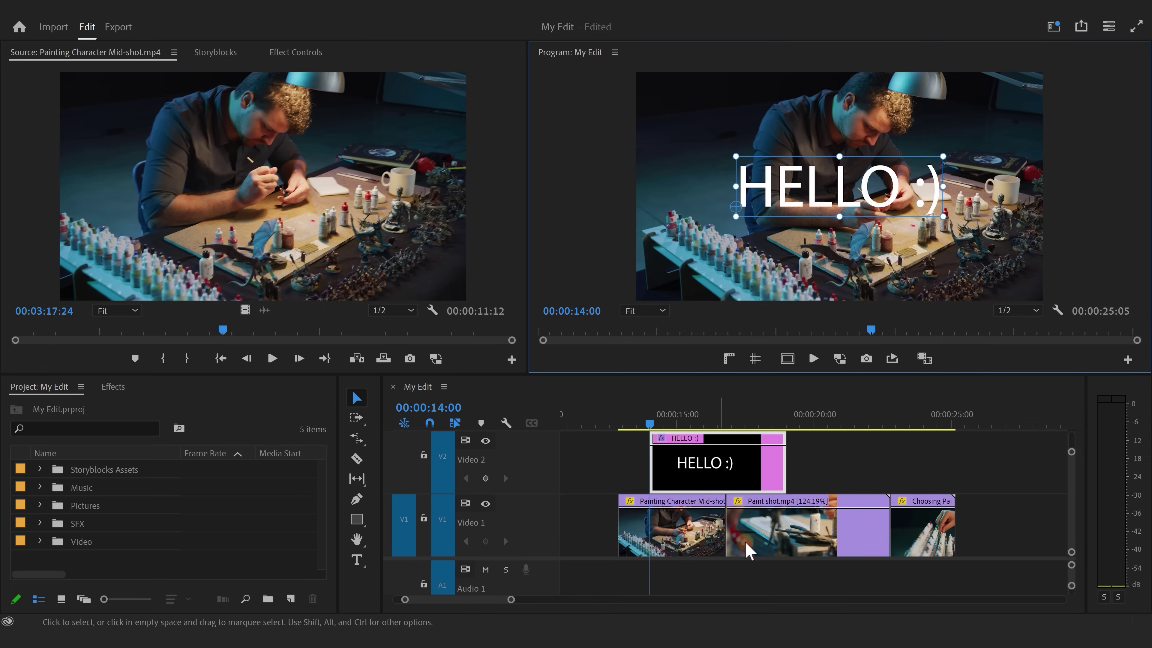
left_click_drag(511, 599, 540, 600)
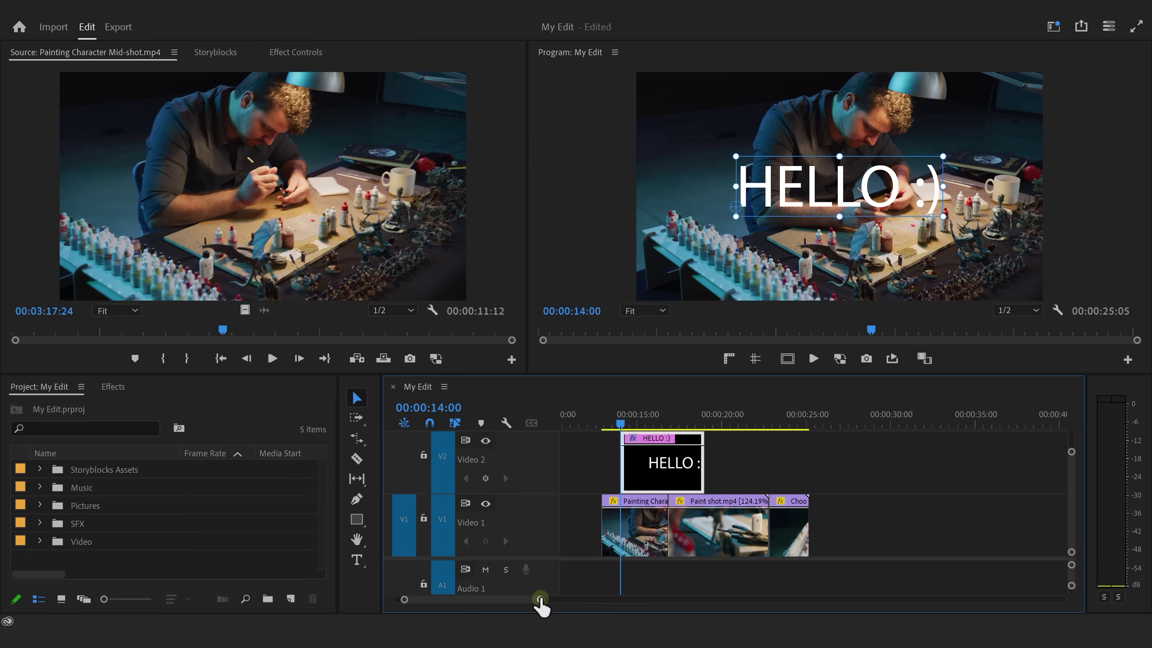
left_click_drag(662, 474, 912, 471)
left_click(909, 422)
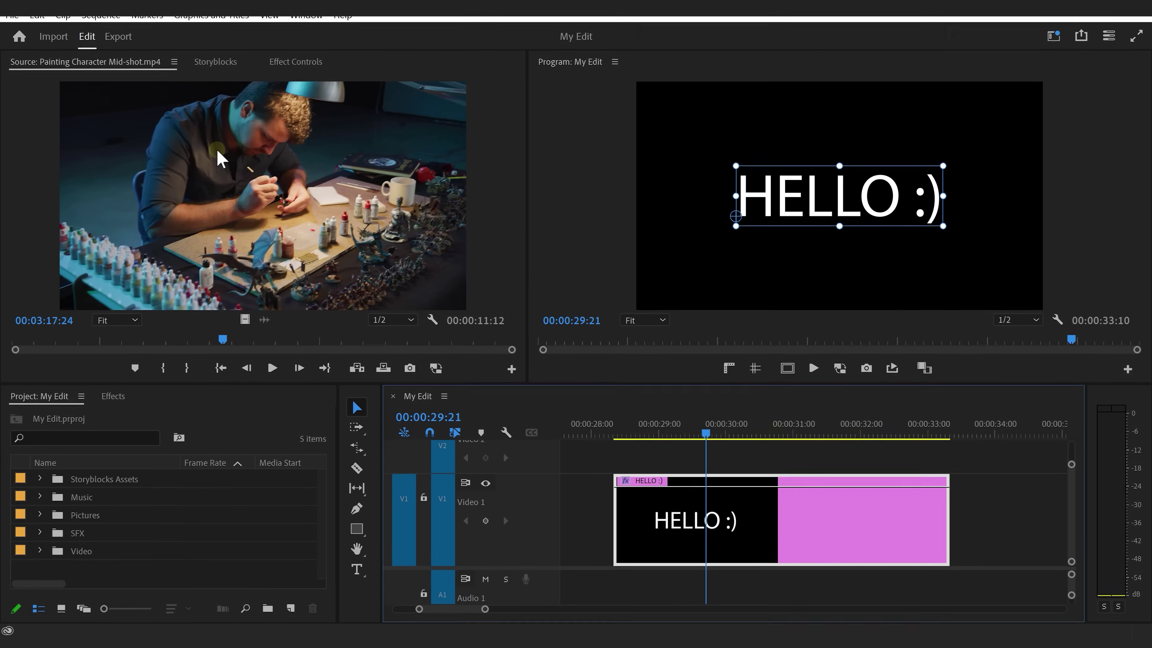
In Essential Graphics, reduce the HELLO :) title's scale from 568 to 533 and set its font to Omnes Bold
left_click(301, 25)
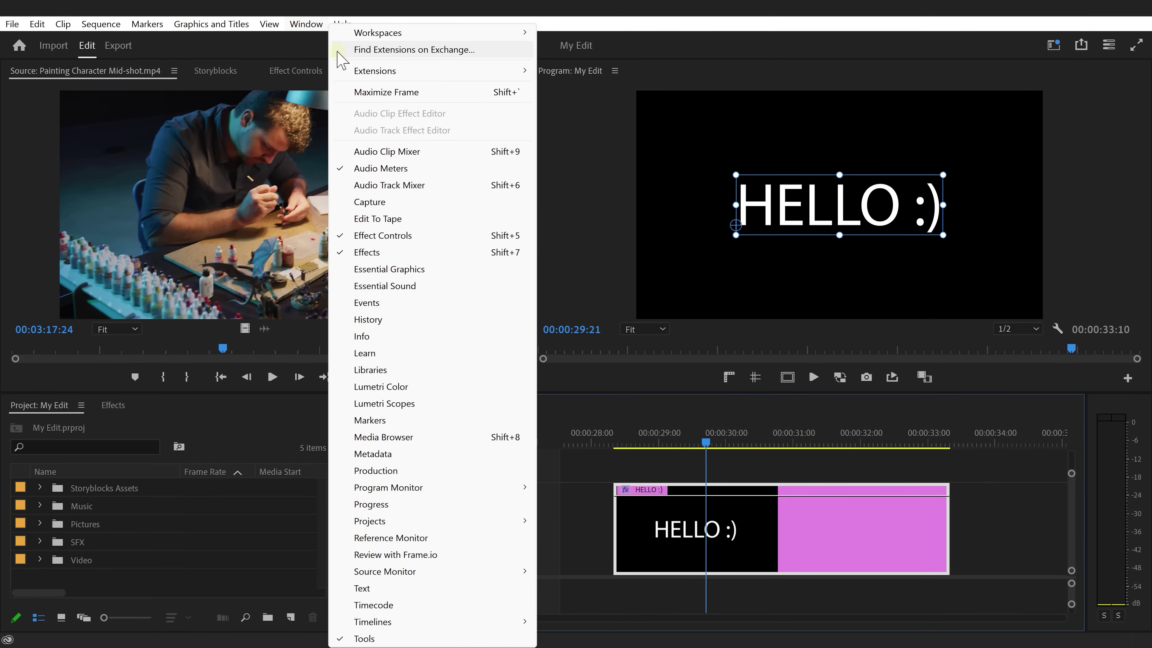
left_click(385, 271)
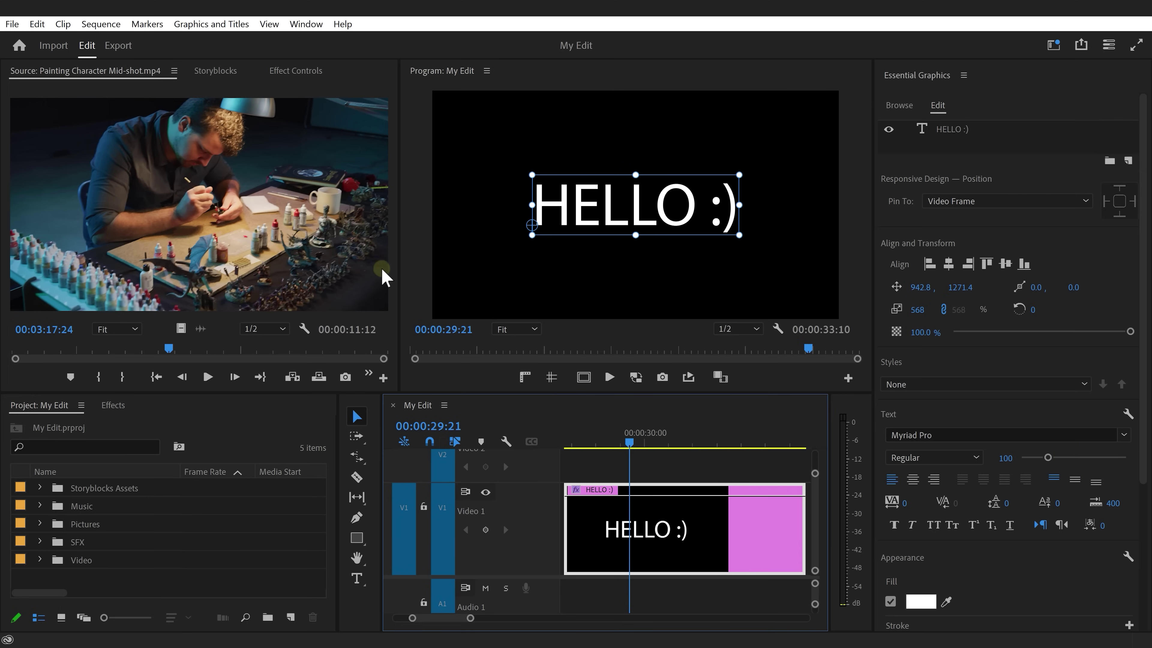
left_click(920, 59)
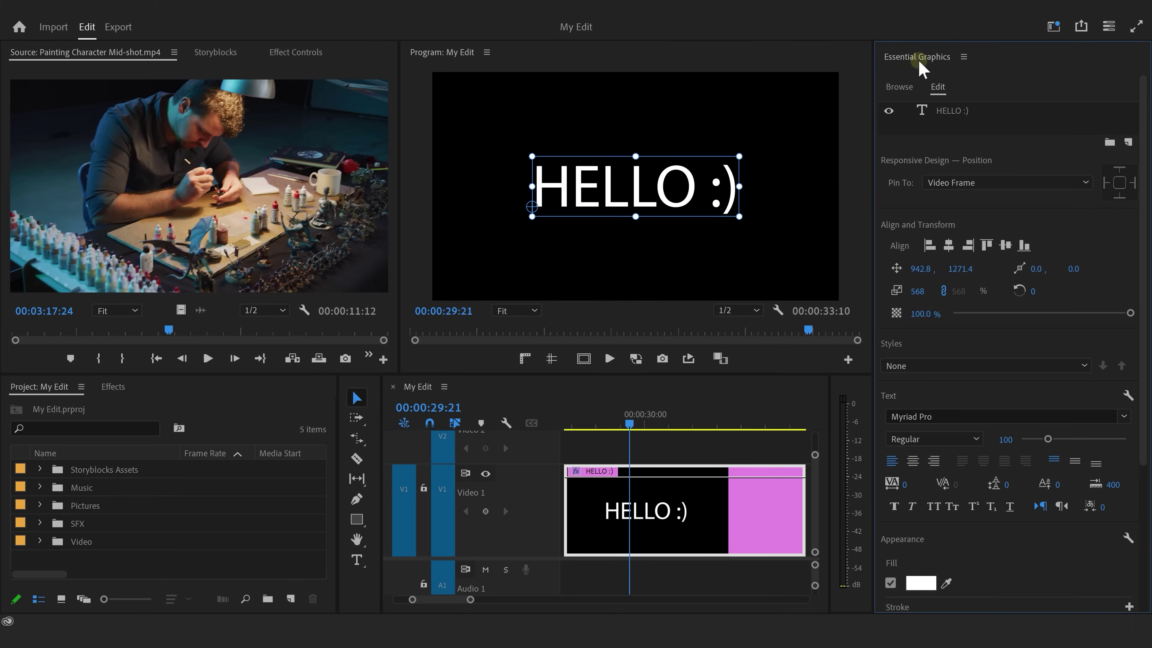
left_click_drag(917, 291, 870, 293)
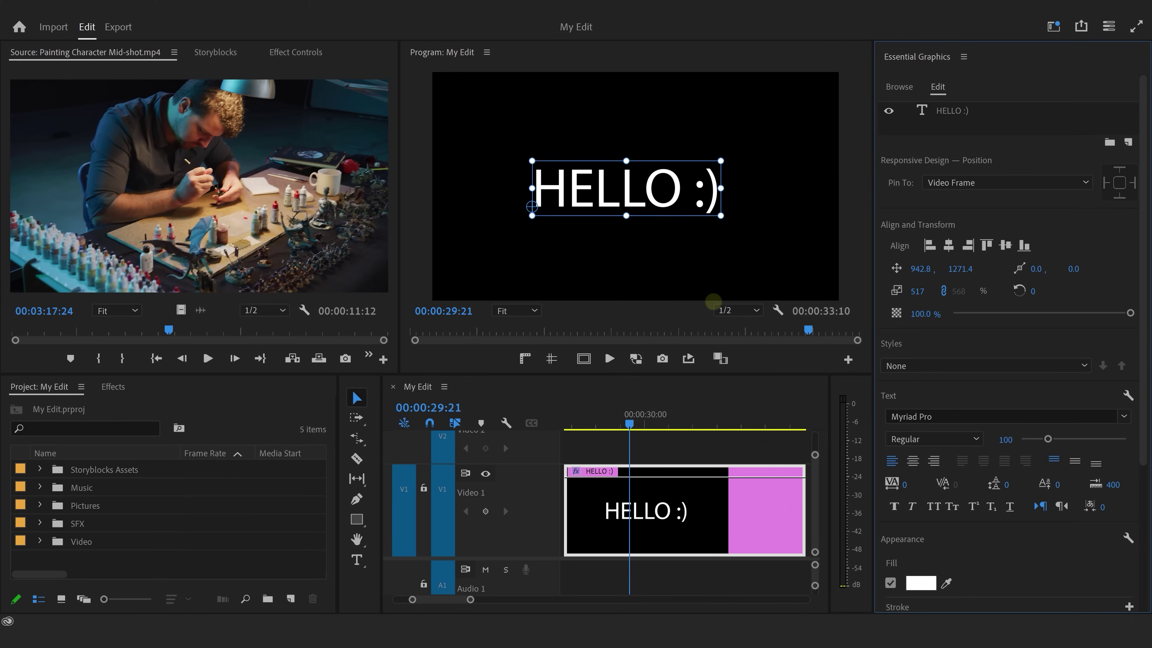
mouse_move(1033, 290)
left_mouse_down()
mouse_move(1088, 289)
mouse_move(1032, 282)
left_mouse_up()
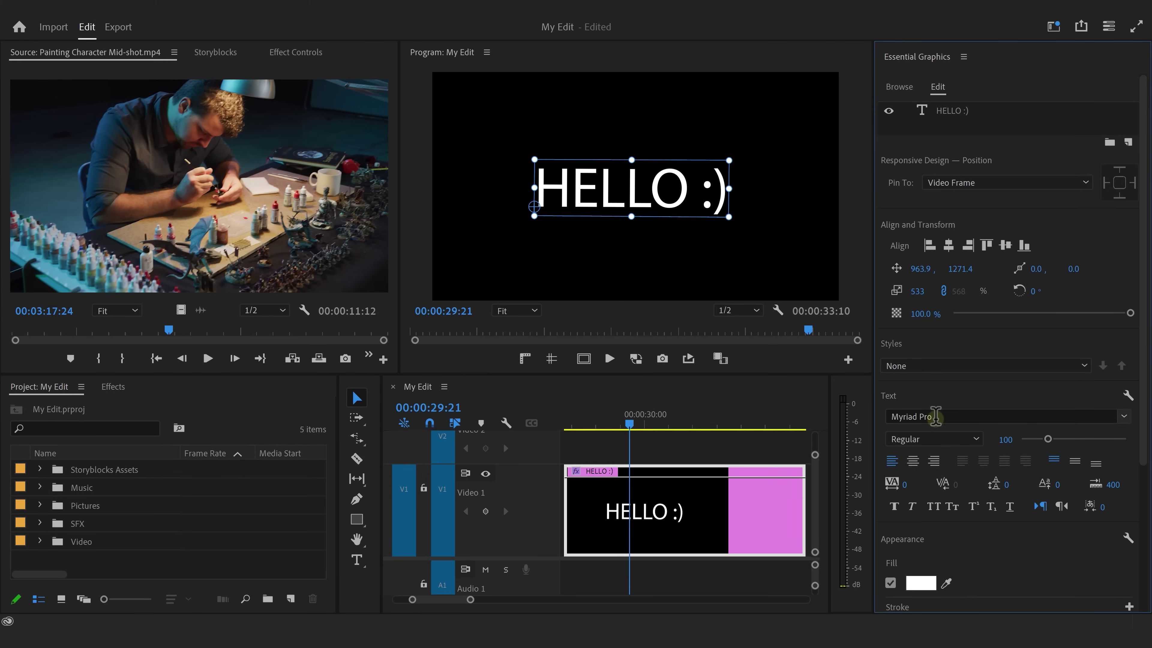
left_click(935, 416)
left_click(947, 361)
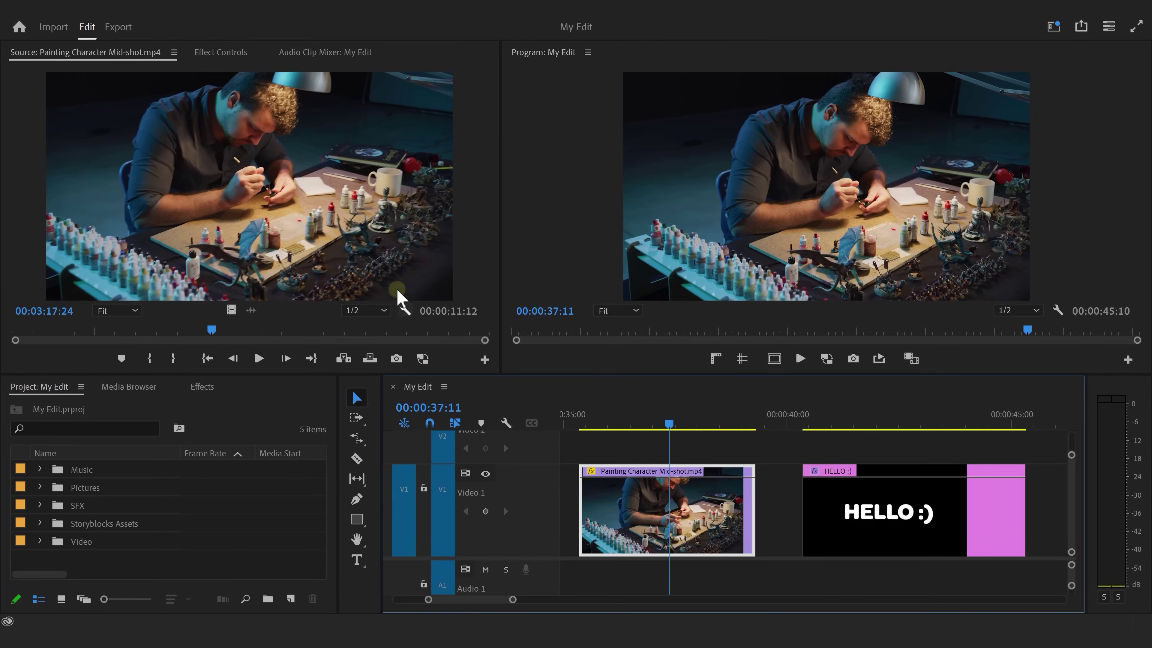
Set the painting clip to scale 95.3, position 1920, 1253, rotation -0.2°, then select the HELLO clip
left_click(221, 52)
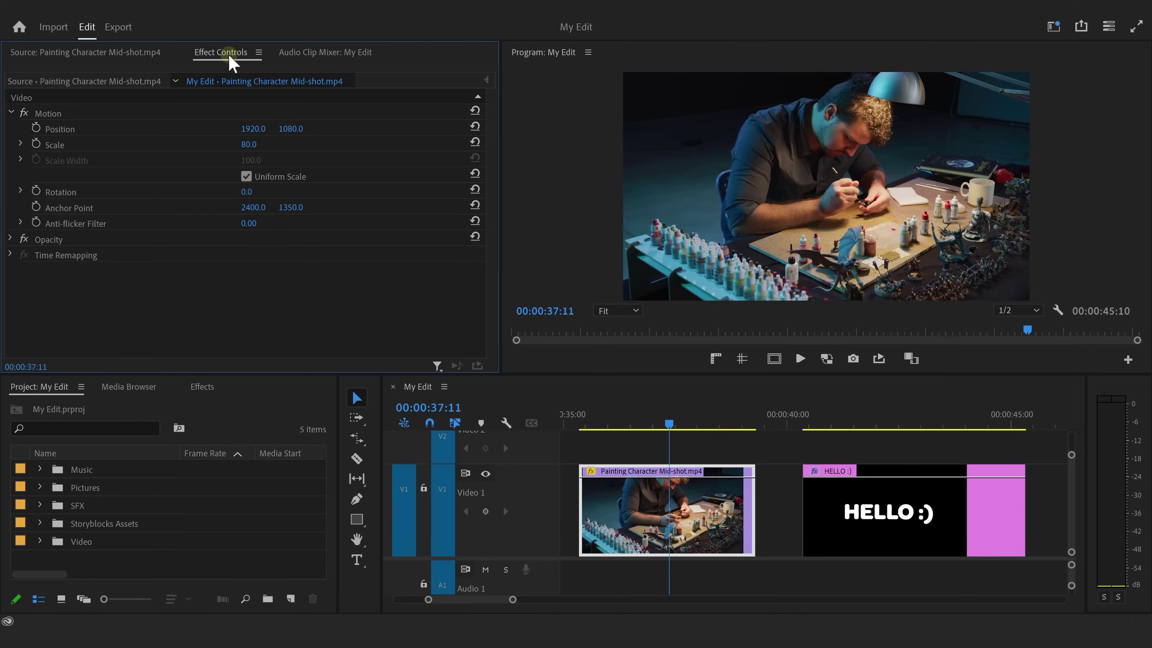
left_click(108, 144)
left_click_drag(248, 144, 424, 113)
left_click_drag(246, 191, 458, 190)
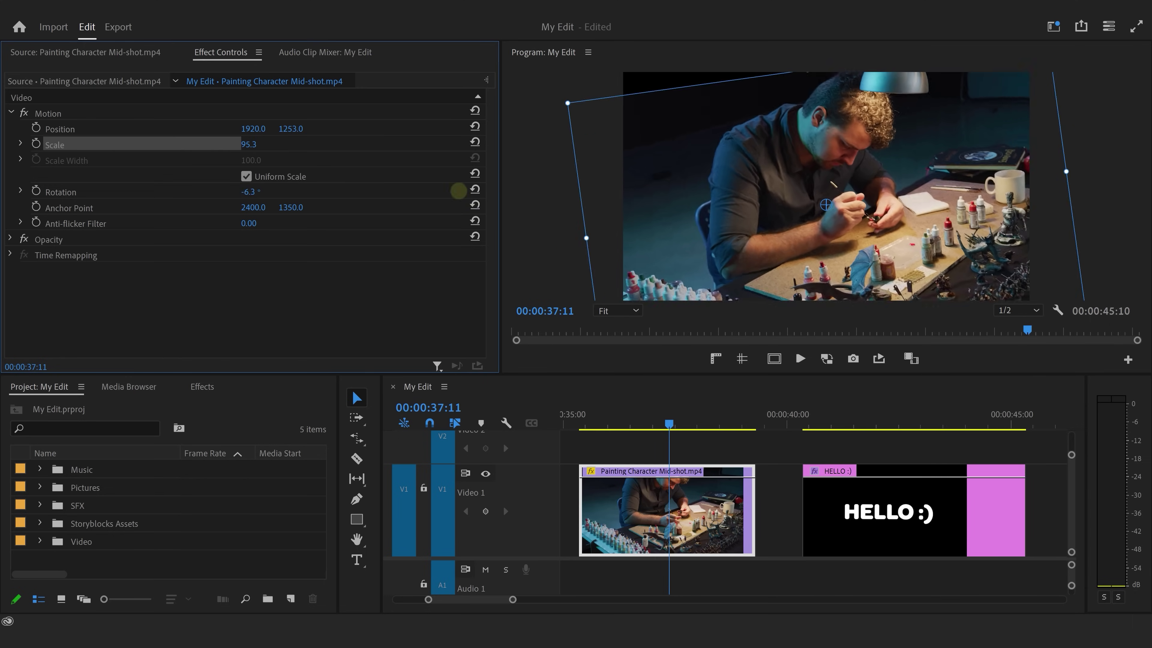
left_click(884, 424)
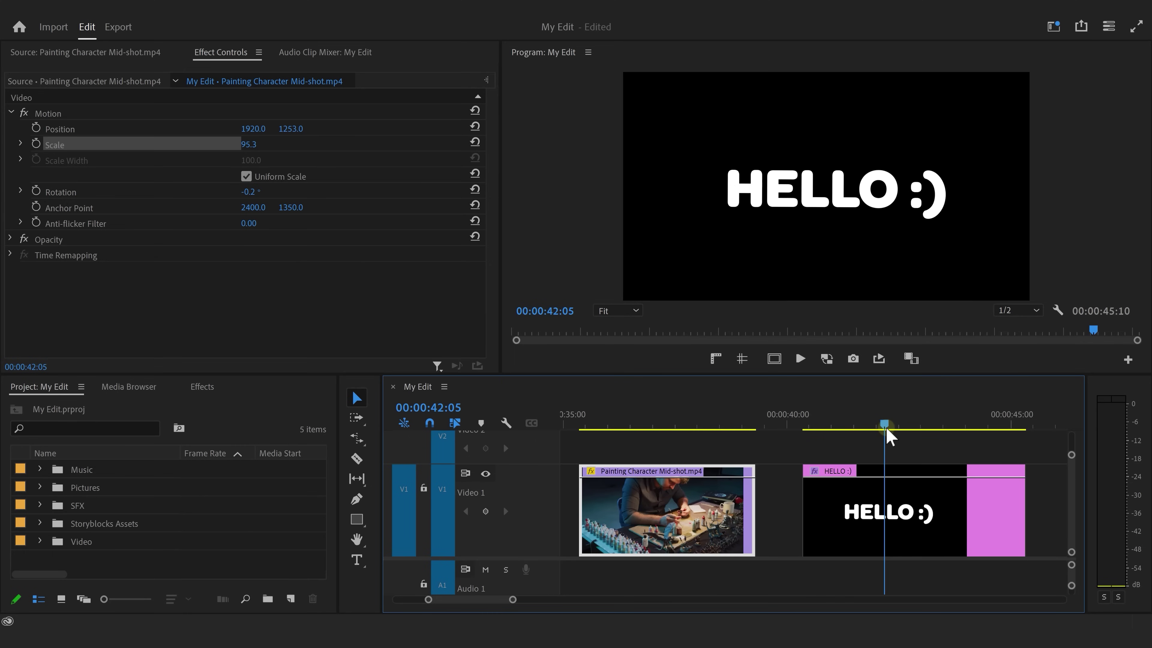
left_click(877, 499)
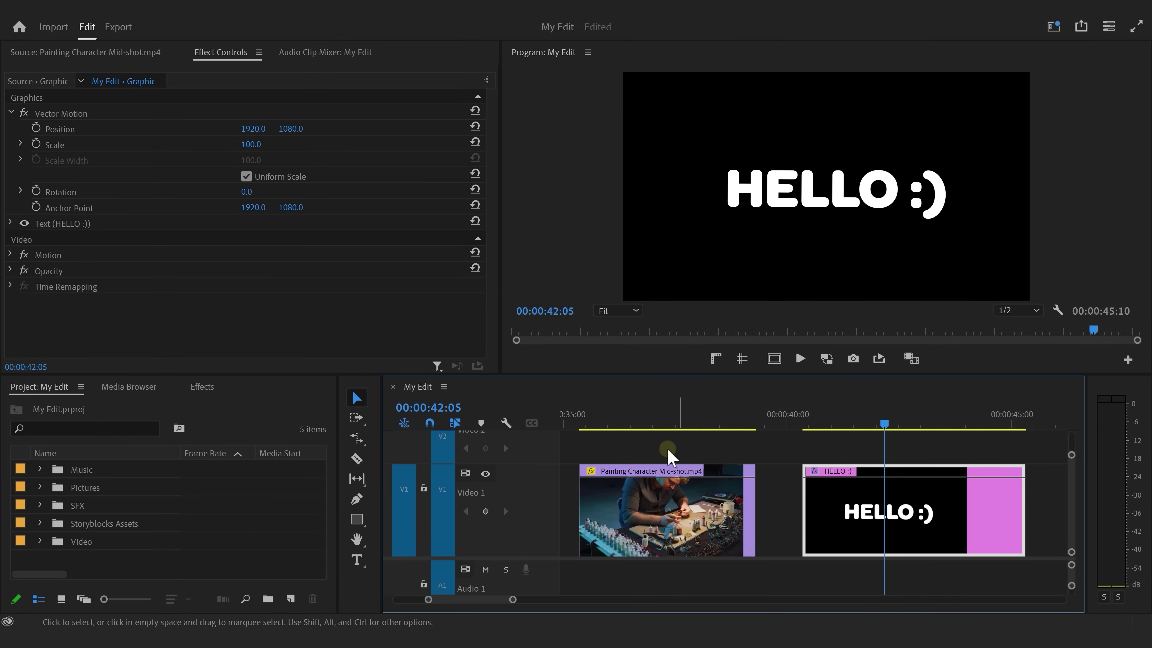
Nudge the HELLO :) title's position in Effect Controls and show the widened keyframe timeline
left_click(169, 129)
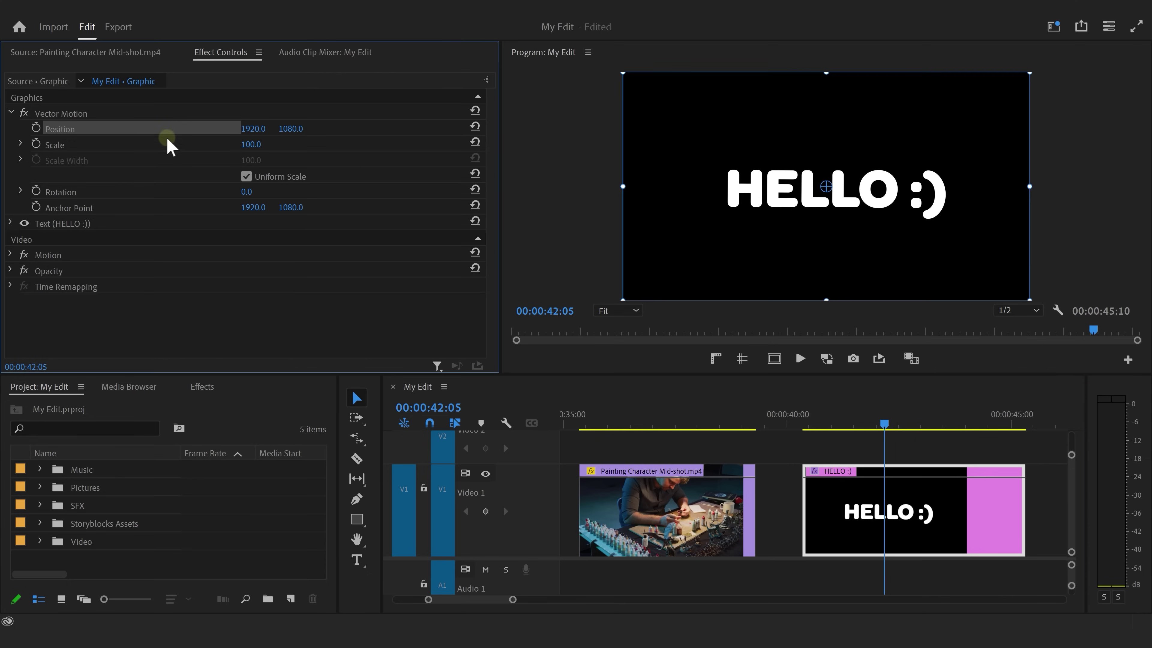
left_click(164, 144)
left_click(154, 191)
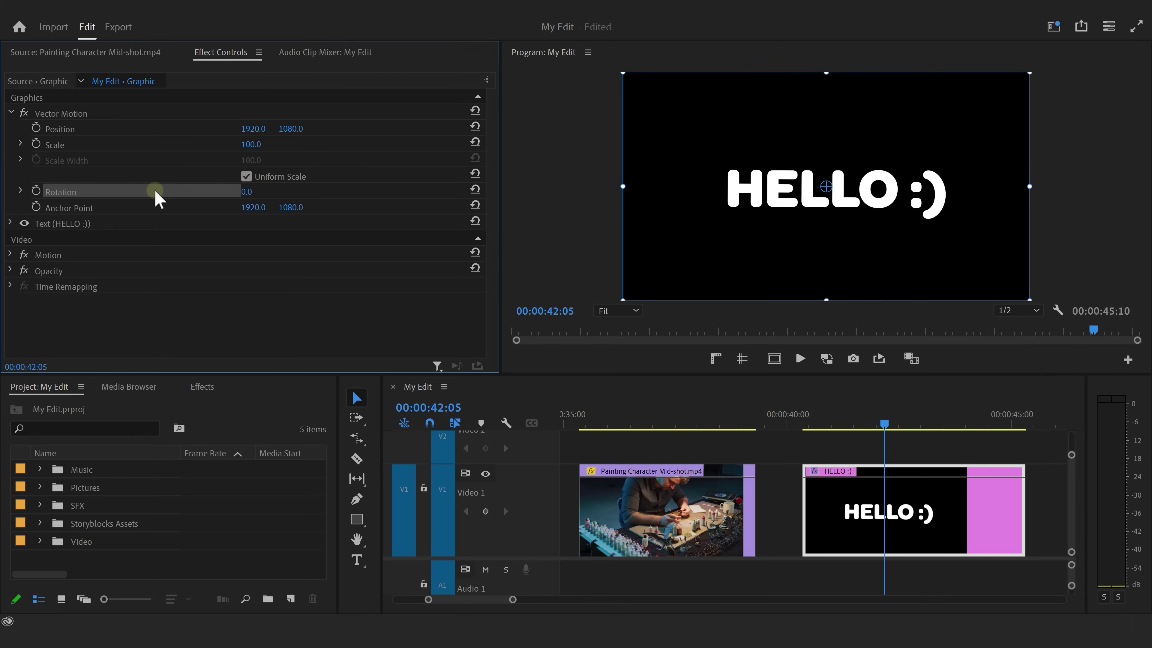
left_click(217, 130)
left_click_drag(252, 128, 573, 121)
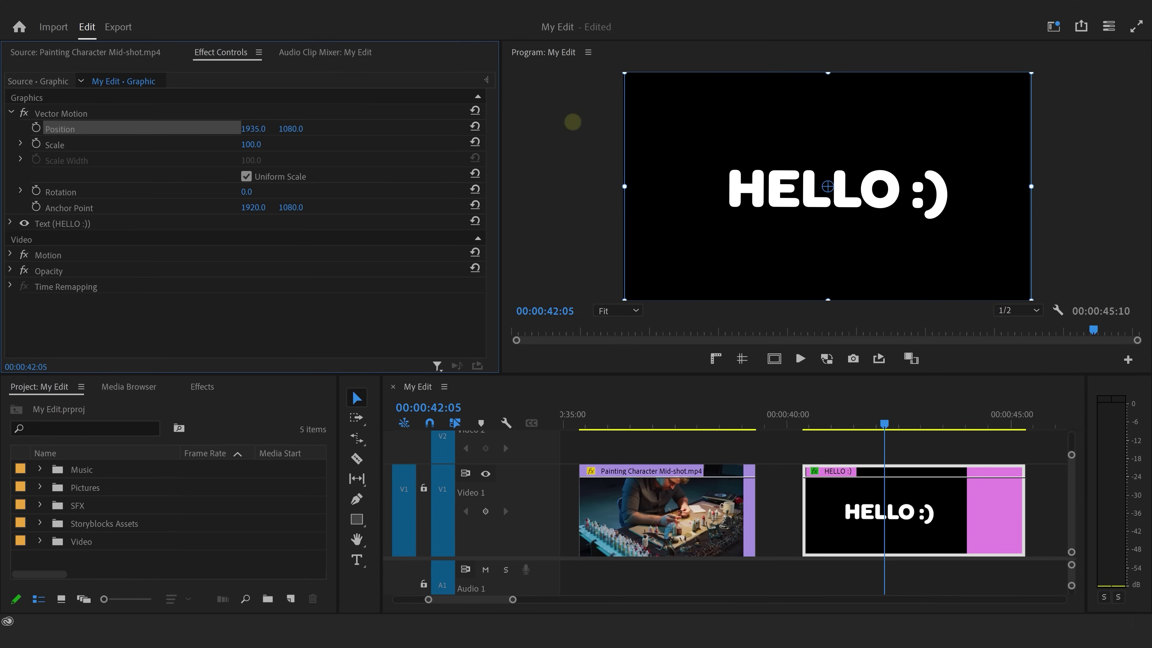
left_click(484, 78)
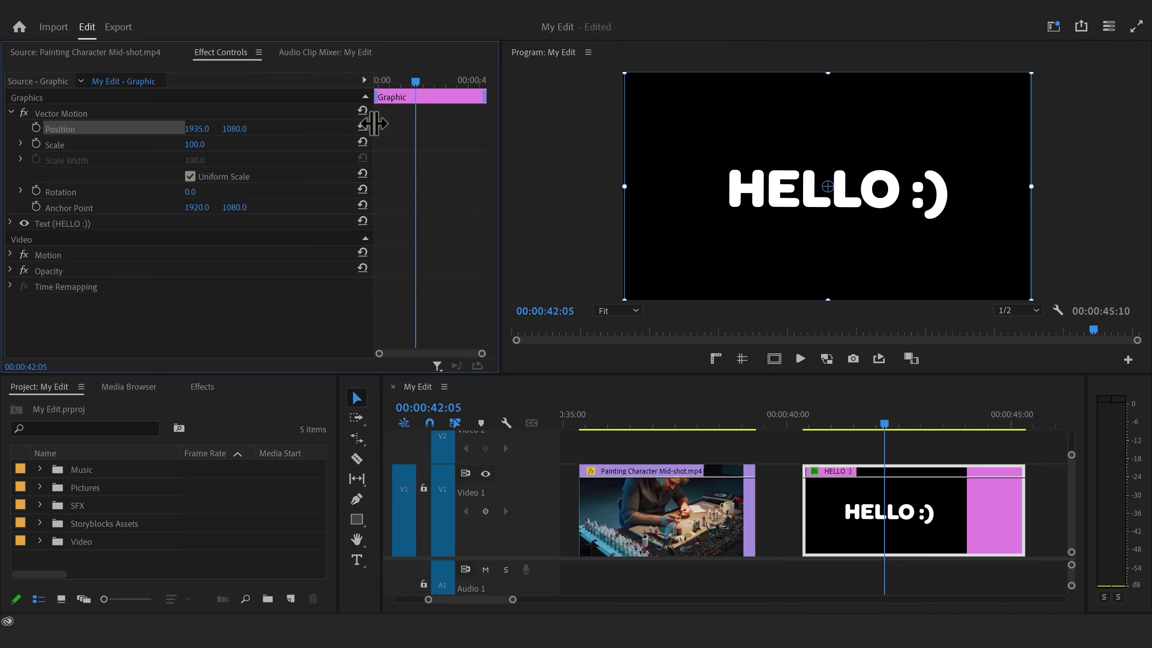
left_click_drag(373, 123, 283, 136)
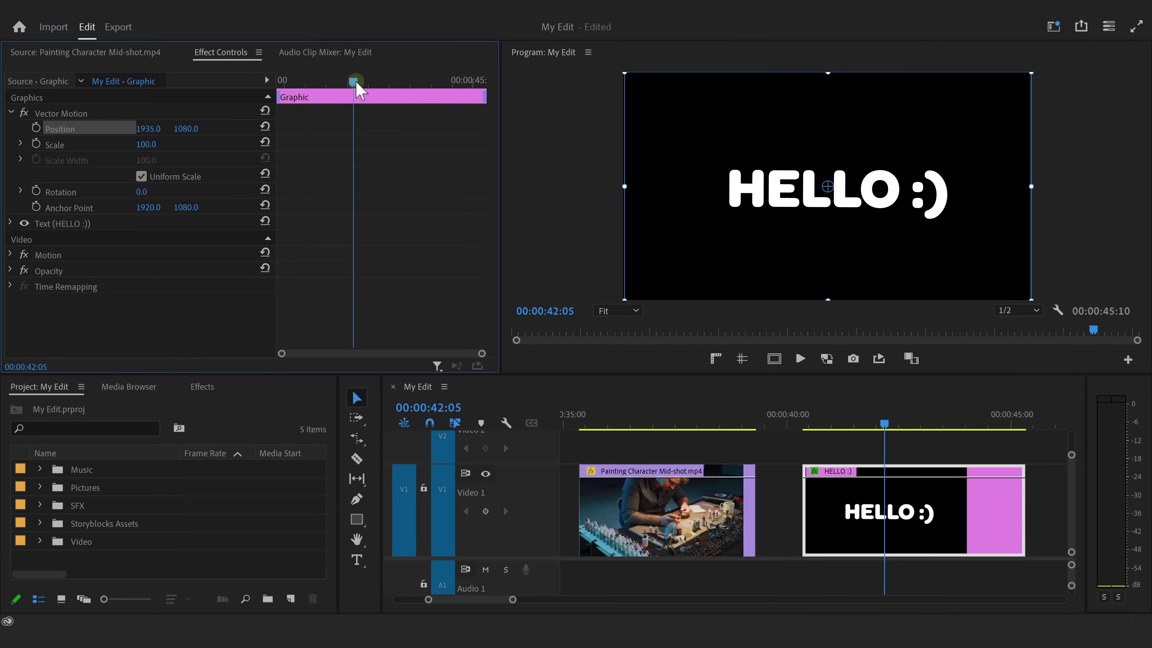
Keyframe the title's Position X at 1009.7 at the clip start and 2611.7 later
left_click_drag(356, 83, 278, 81)
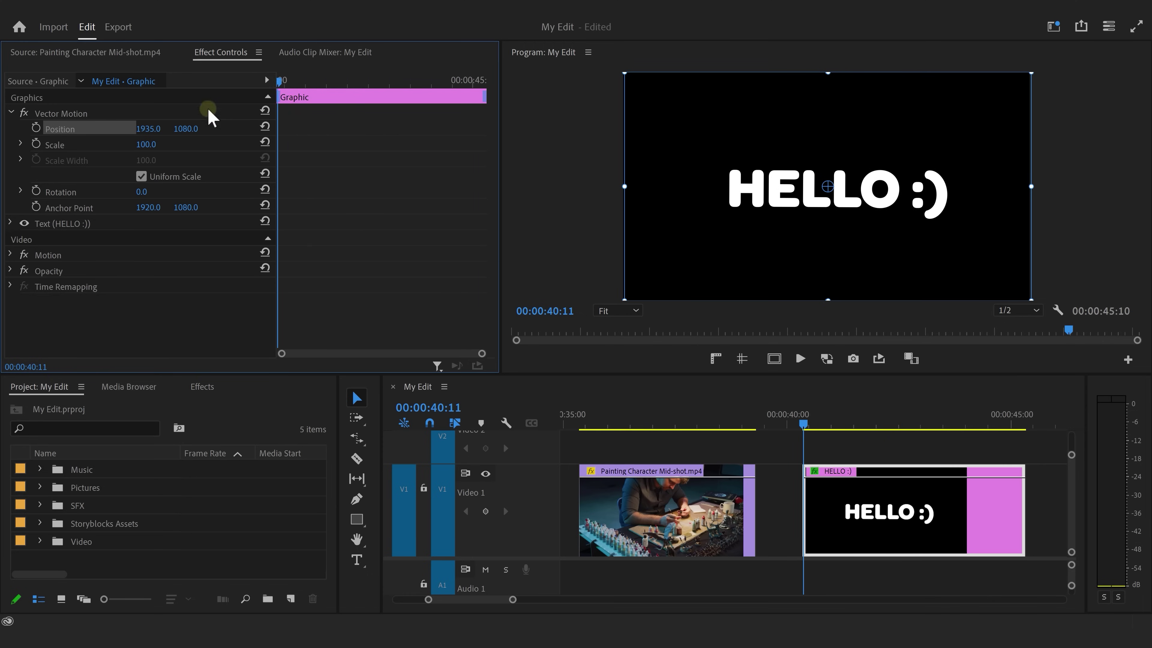
left_click_drag(148, 128, 46, 129)
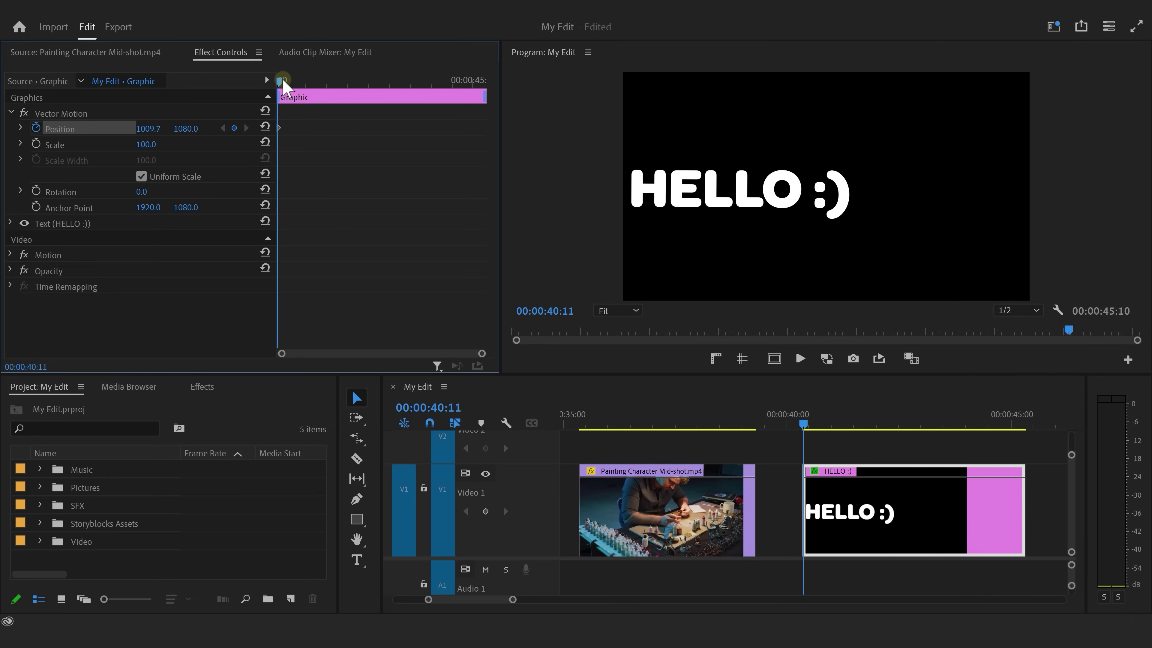
left_click_drag(283, 84, 421, 80)
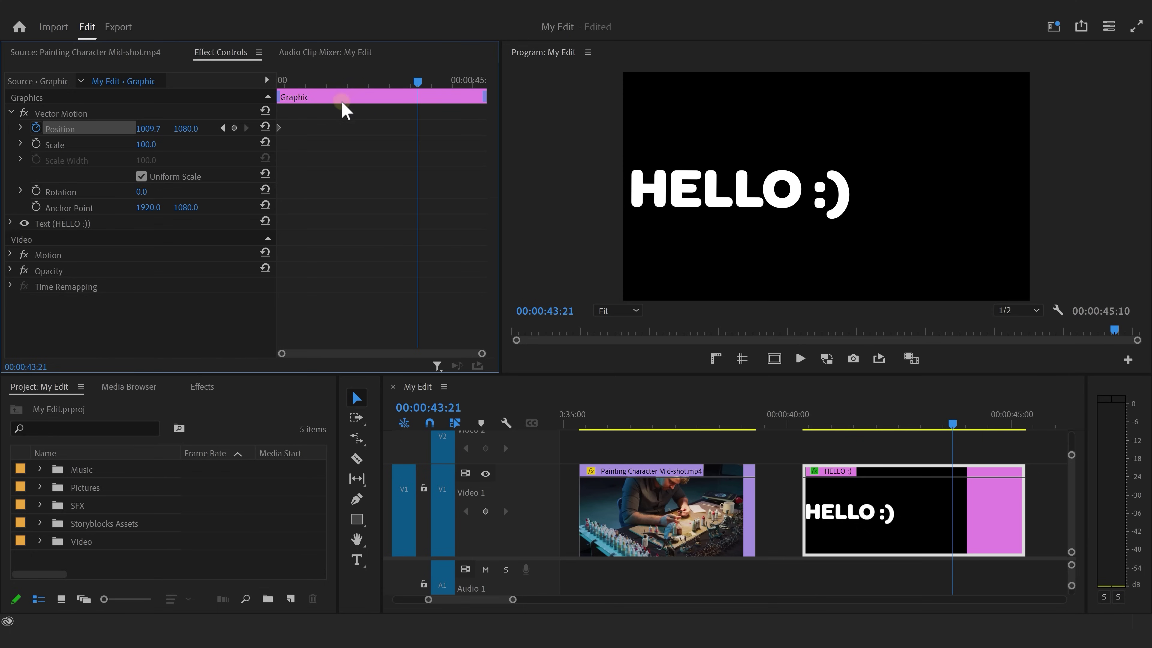
left_click_drag(148, 133, 344, 116)
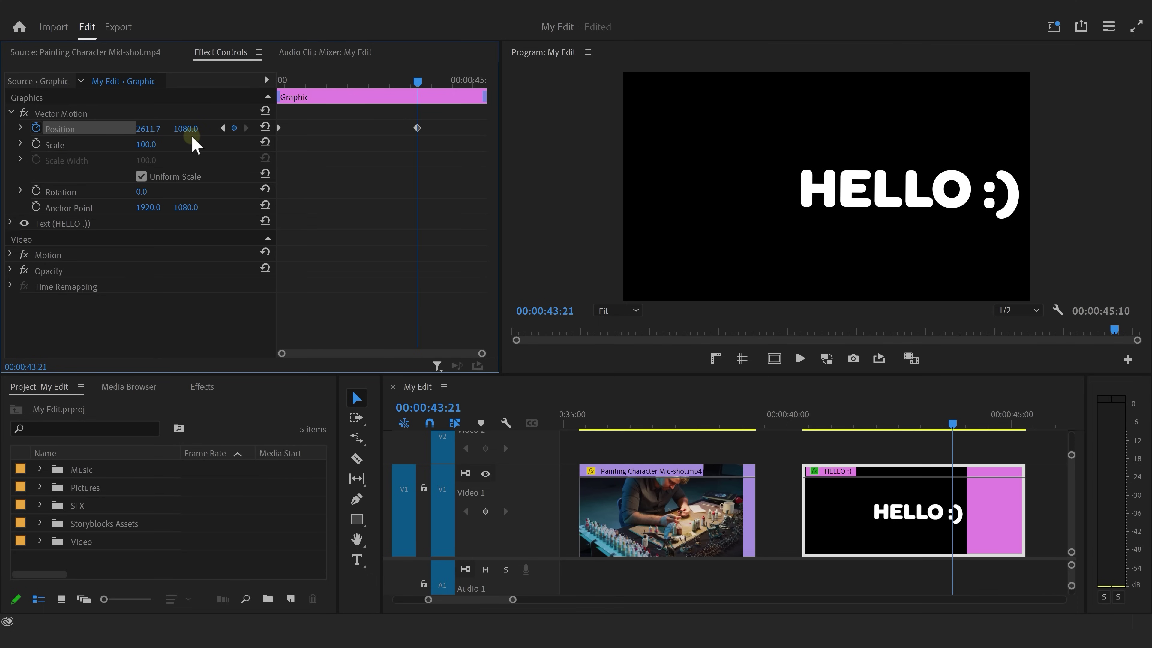
Preview the slide, move the end keyframe earlier for a quicker move, and replay it
left_click_drag(425, 81, 319, 83)
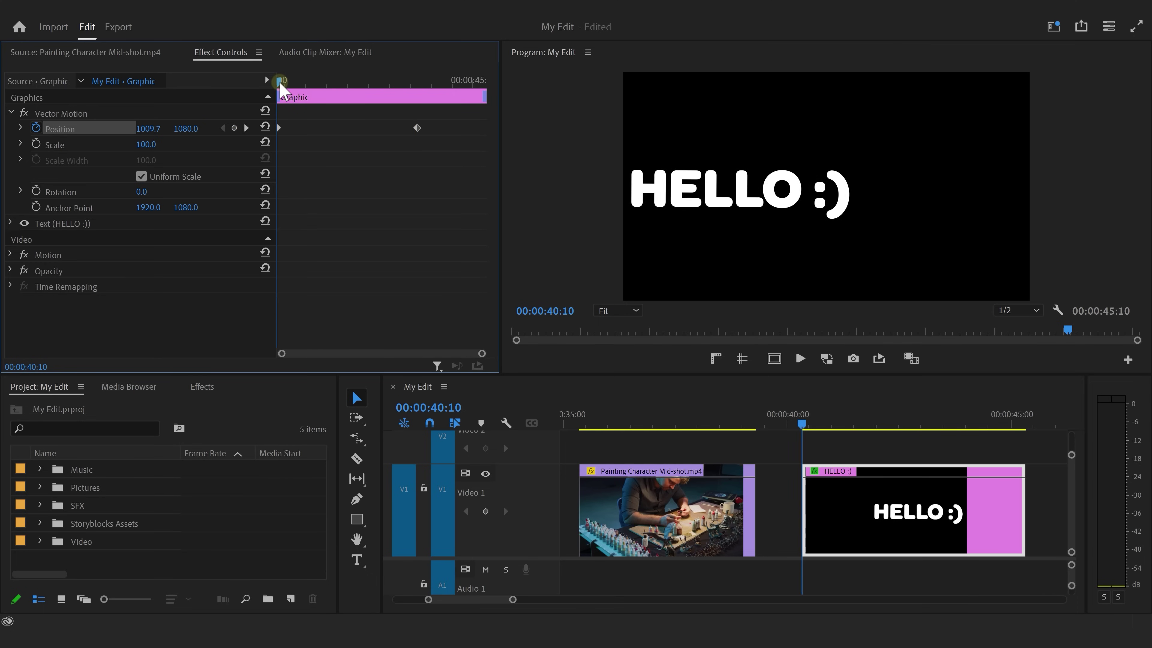
key("space")
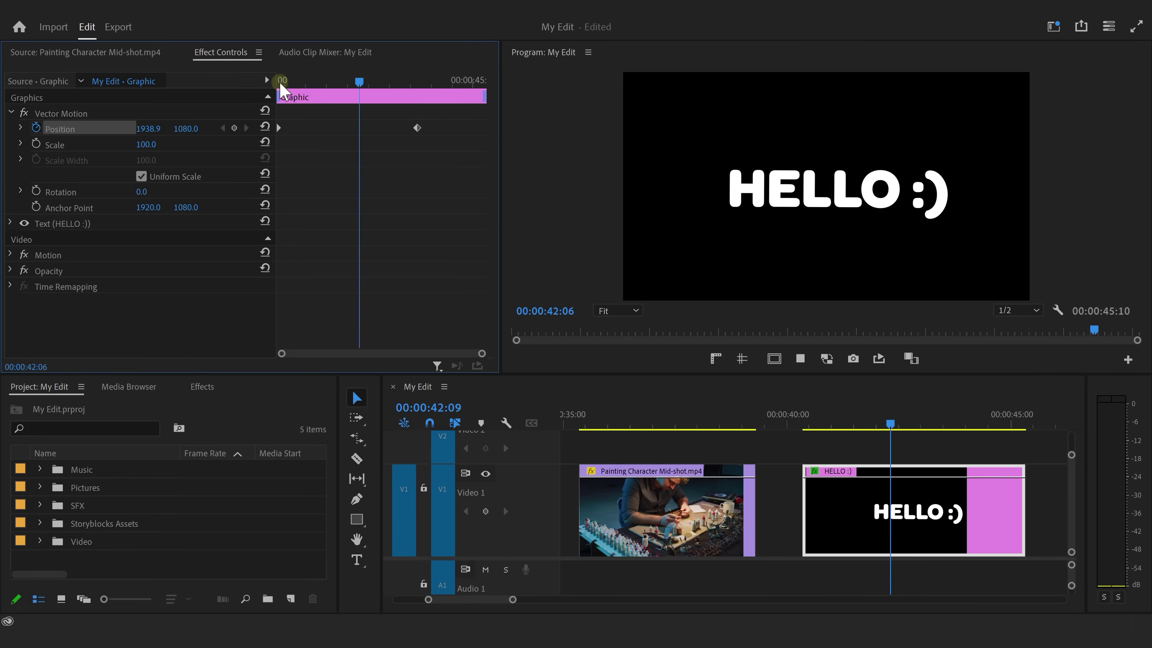
key("space")
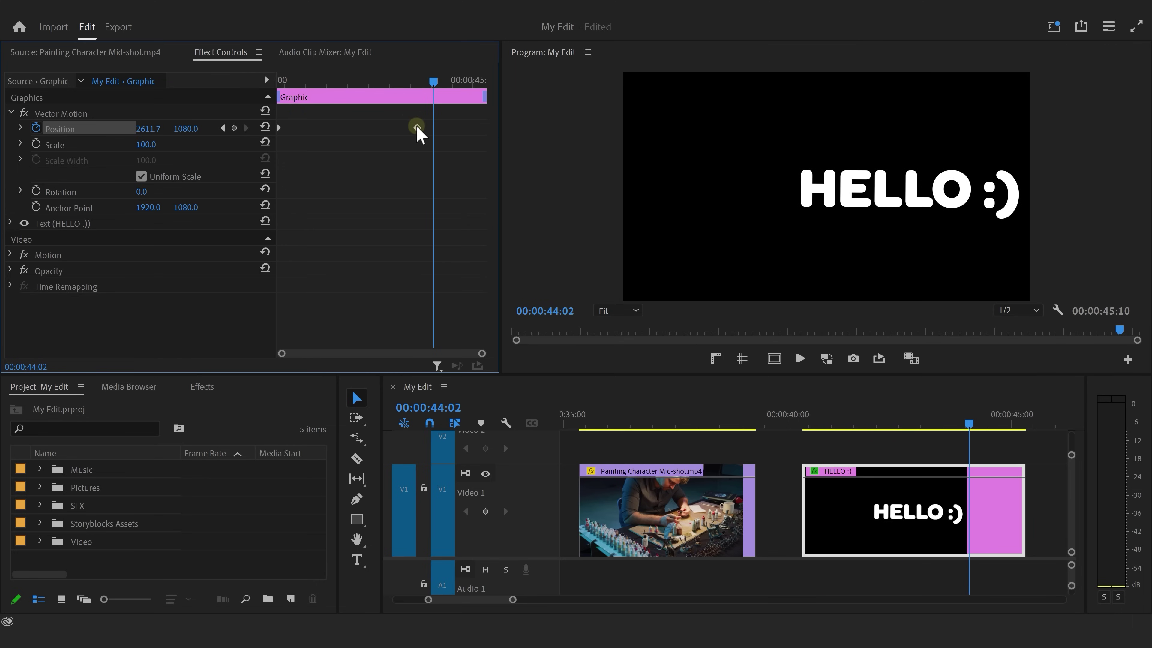
left_click_drag(416, 128, 311, 128)
left_click_drag(312, 82, 276, 83)
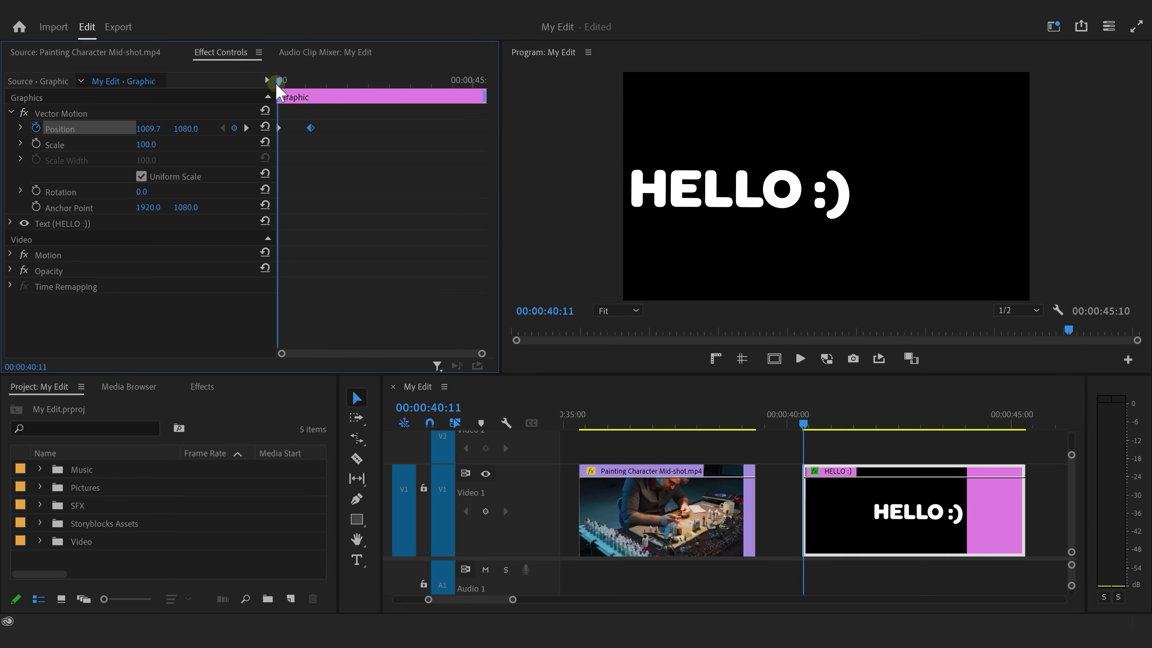
key("space")
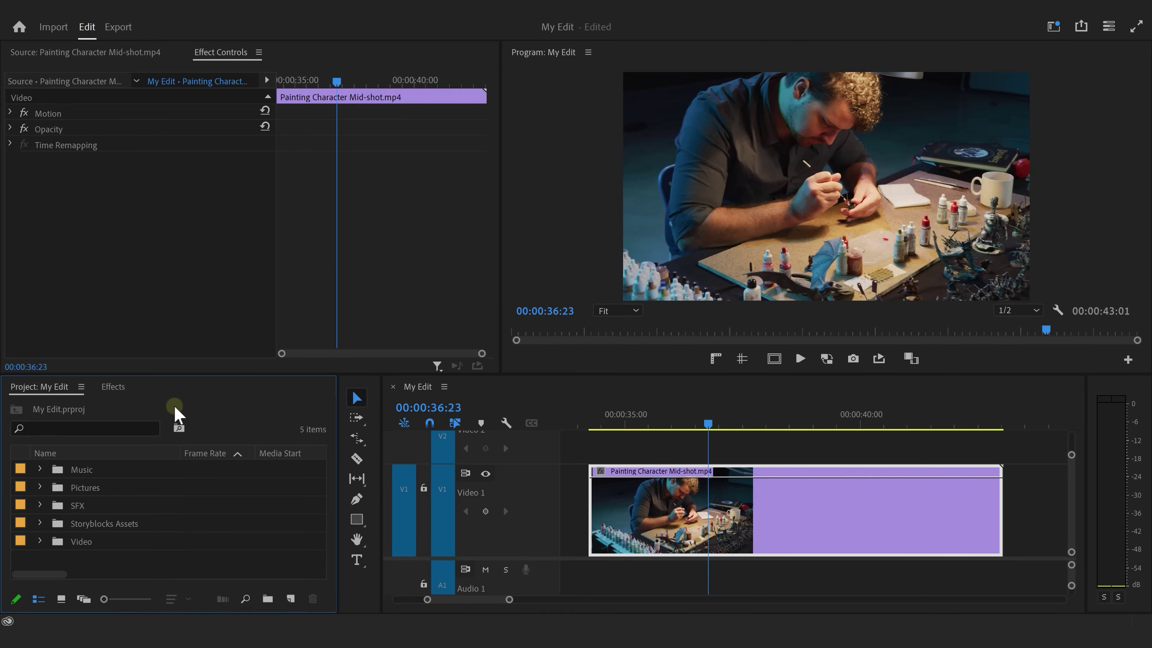
Apply Gaussian Blur from Blur & Sharpen to the Painting Character Mid-shot clip, leaving Blurriness at 0
left_click(114, 387)
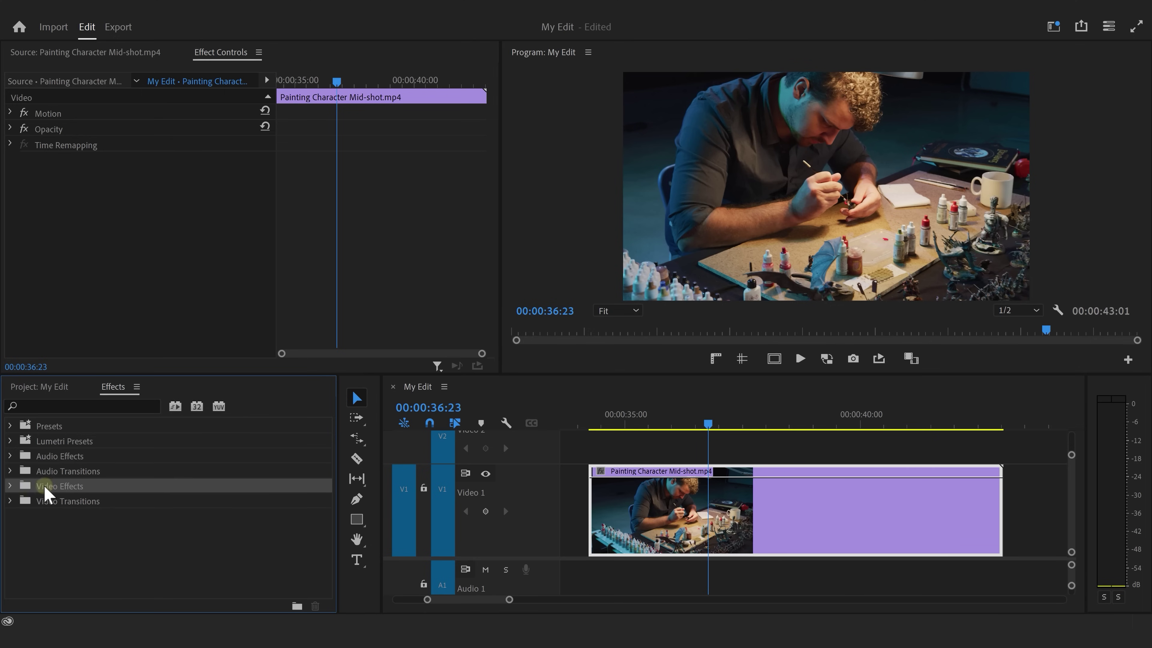
left_click(11, 486)
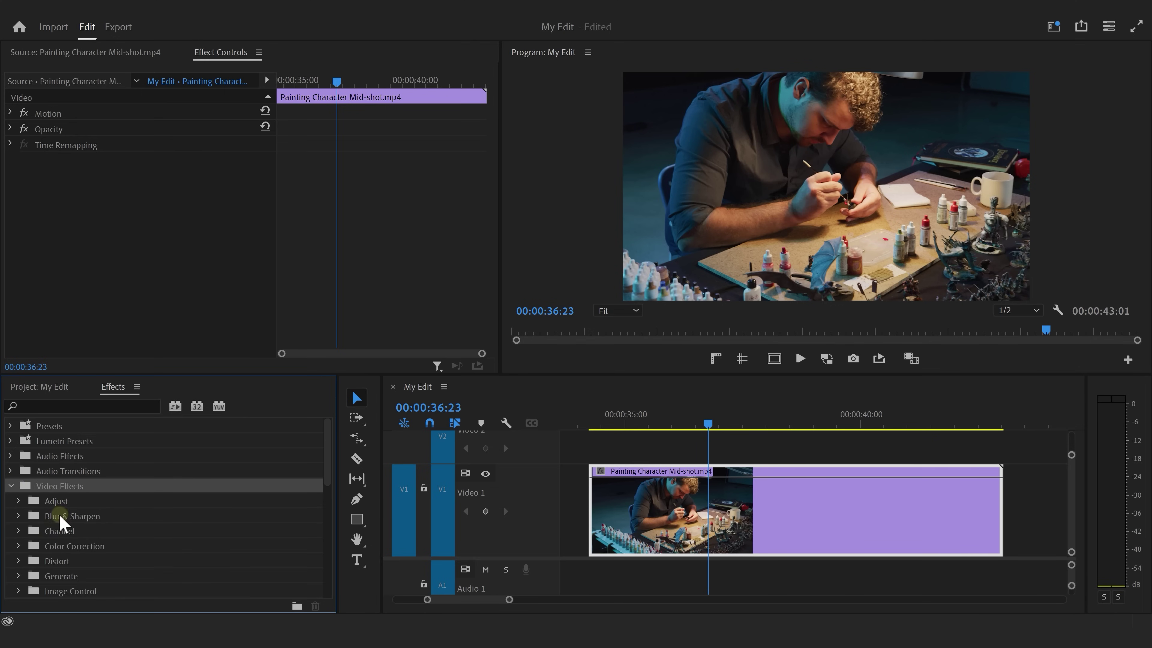
left_click(18, 516)
left_click(78, 561)
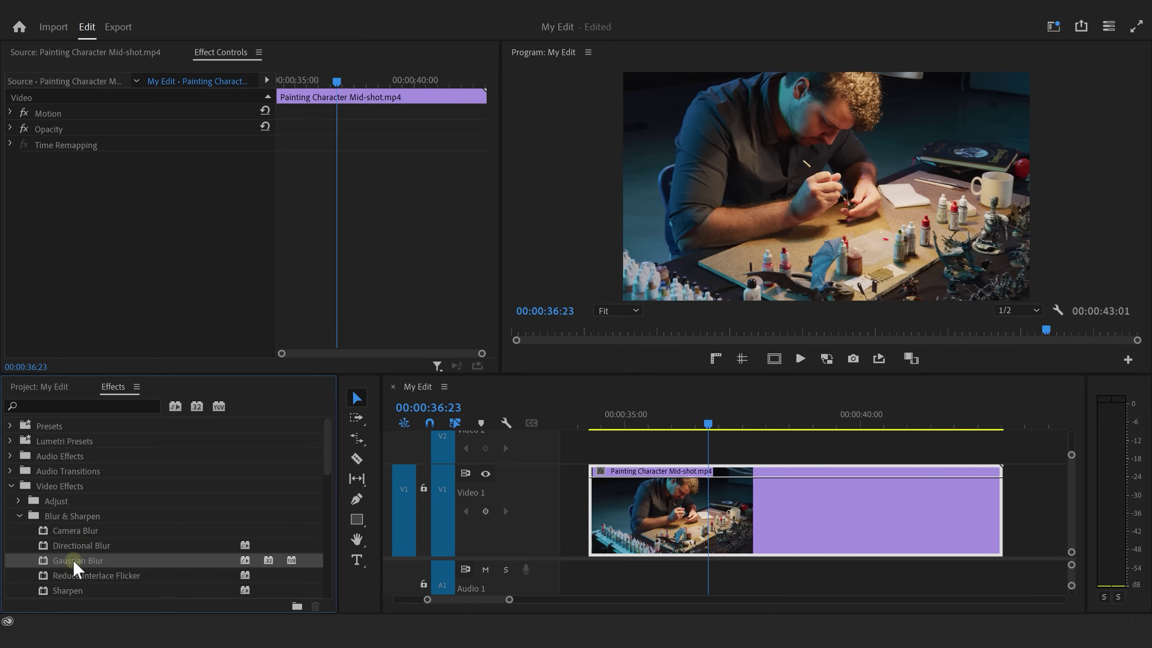
left_click_drag(352, 522, 617, 517)
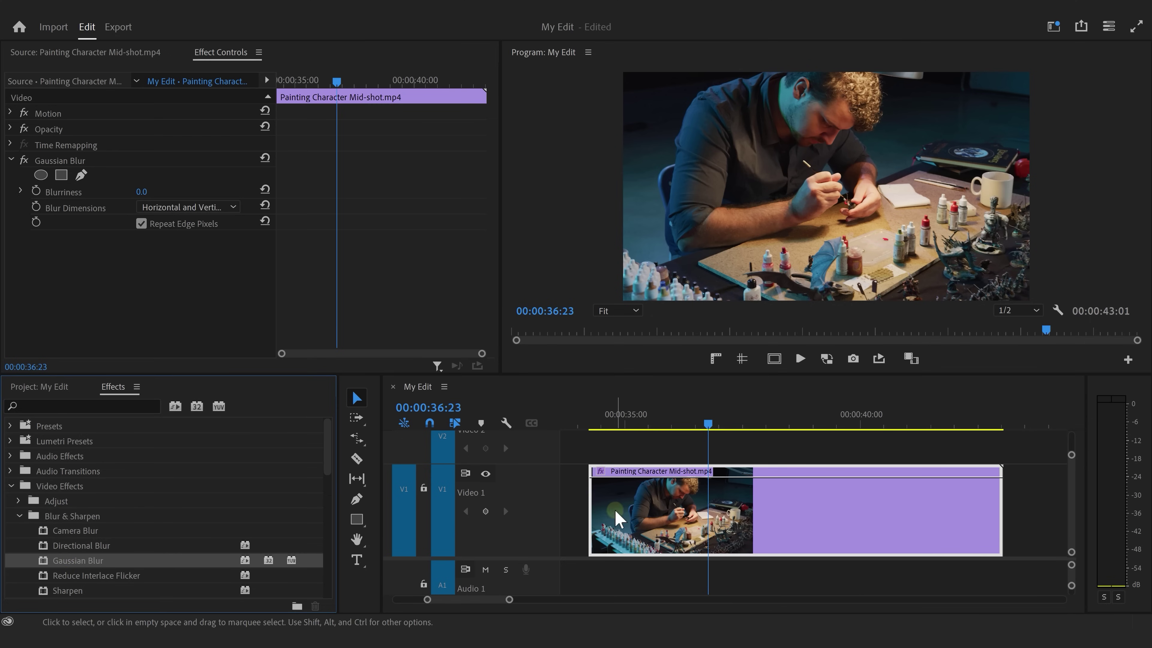
left_click(76, 163)
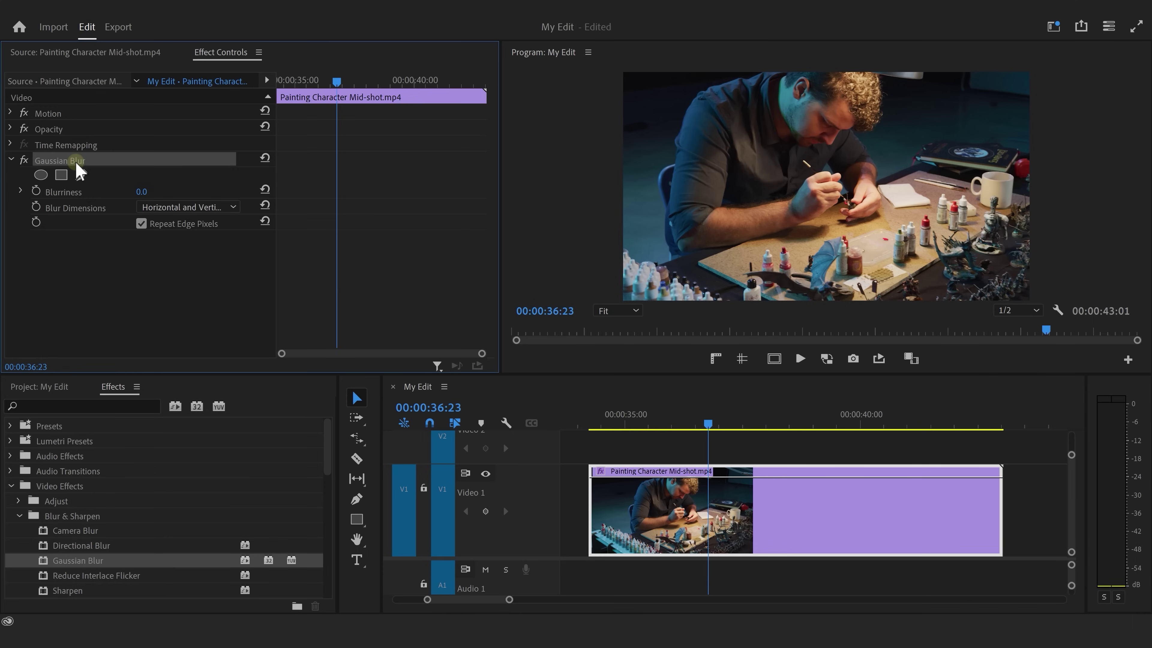
left_click(53, 196)
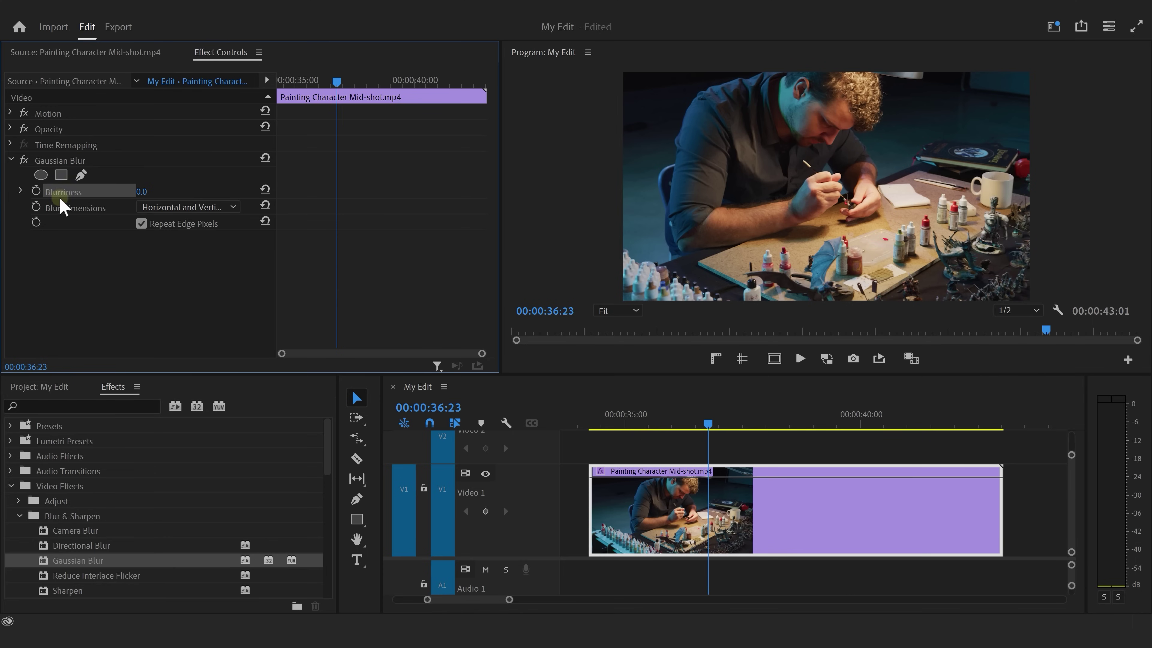
left_click_drag(294, 194, 139, 173)
Set a Gaussian Blur Blurriness keyframe of 509 at the start of the painting clip
left_click_drag(334, 81, 269, 78)
left_click(201, 142)
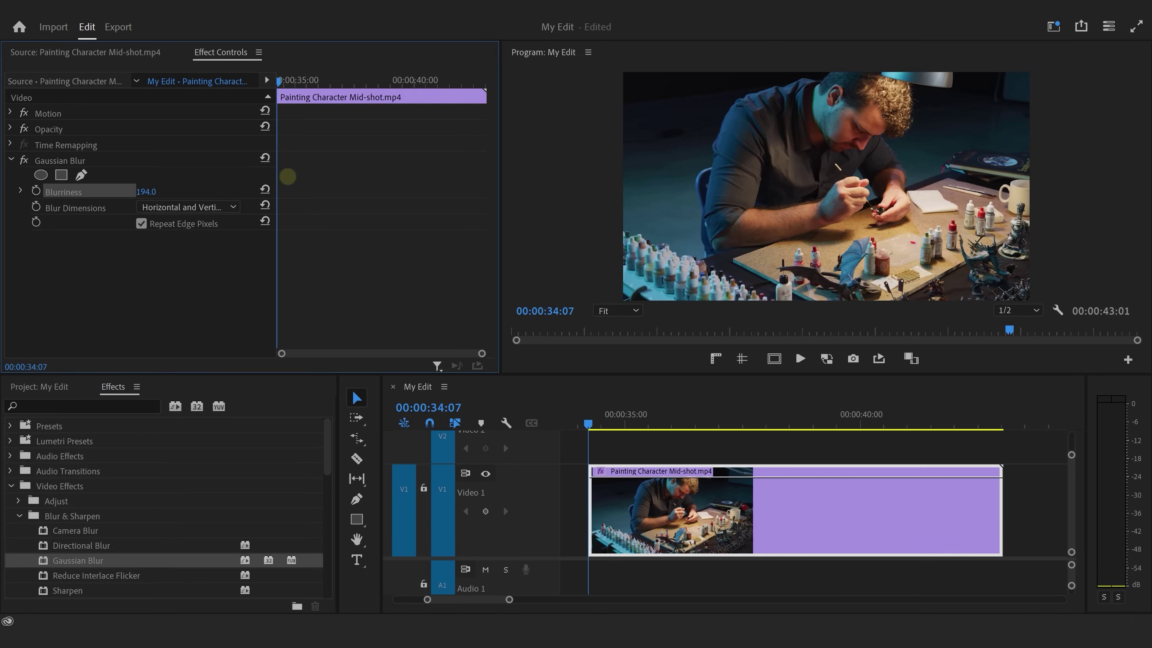
left_click_drag(287, 176, 524, 161)
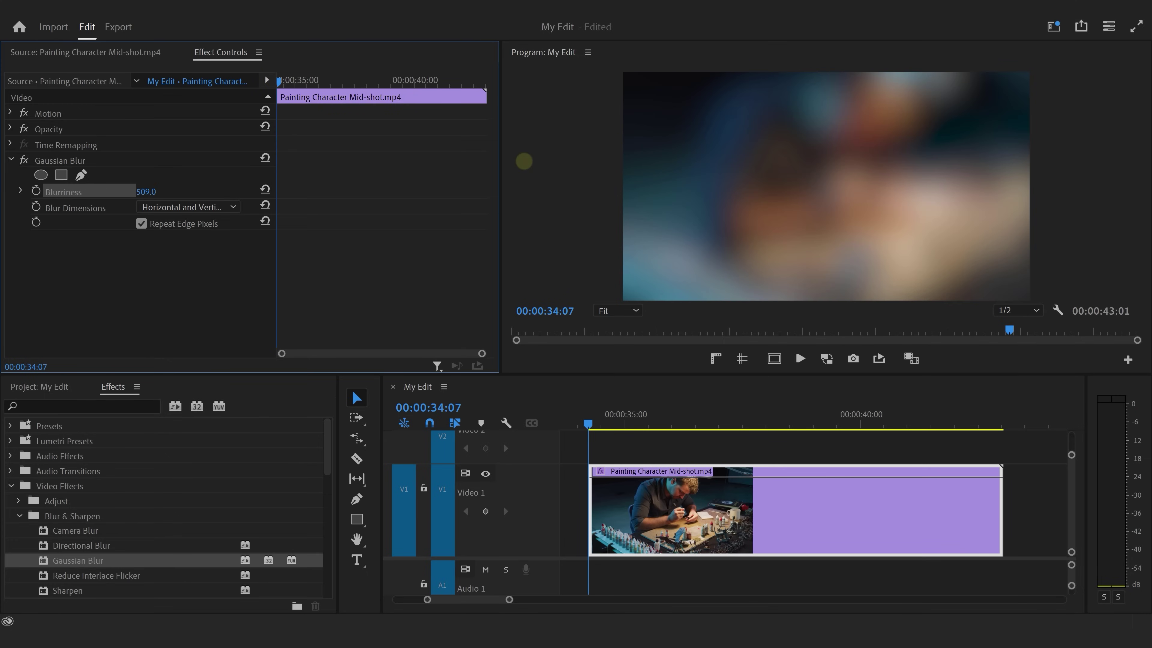
left_click(38, 191)
Add a Blurriness 0 keyframe later in the clip, then preview the blur clearing
left_click_drag(280, 84, 341, 79)
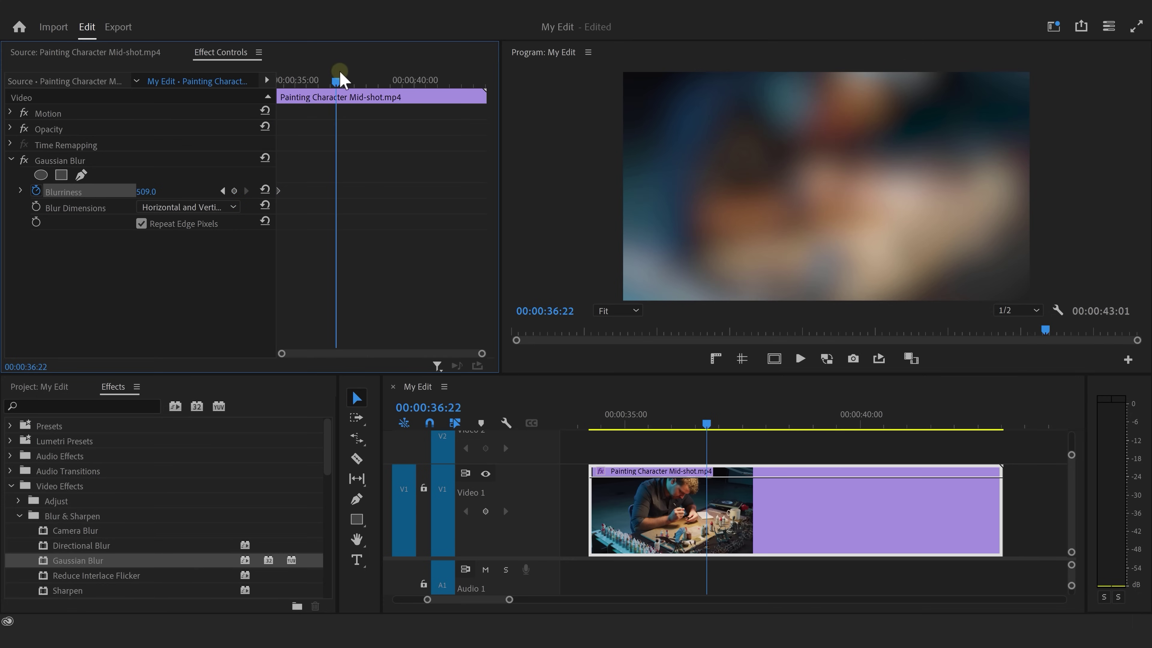
left_click(145, 191)
type("0")
key("Return")
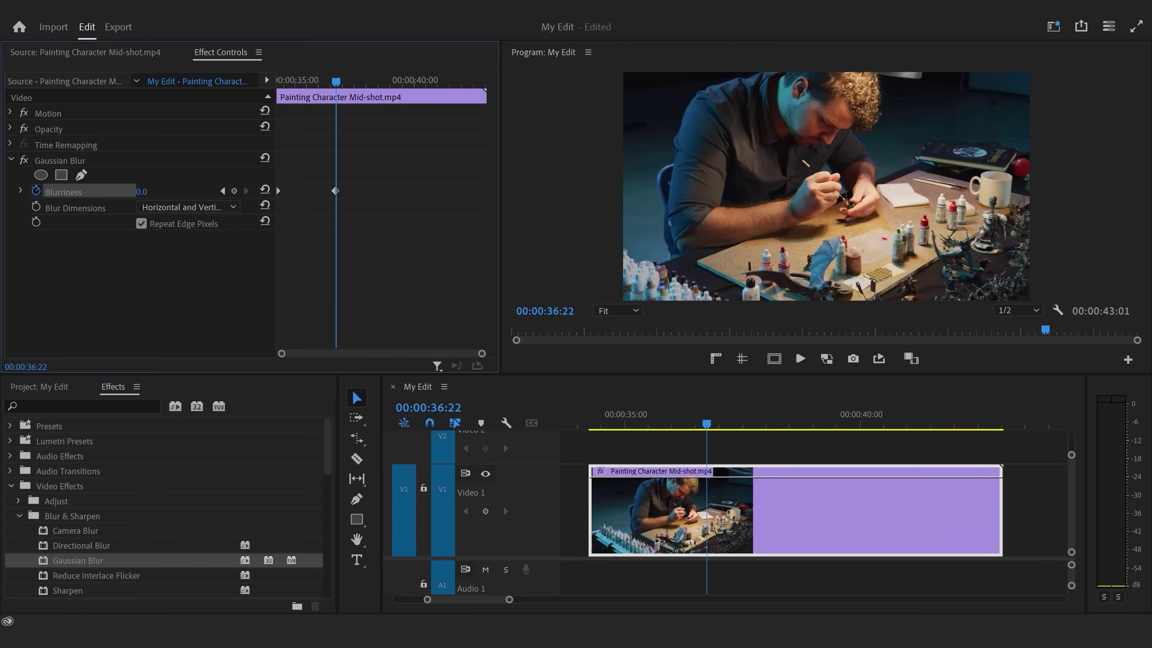
left_click_drag(335, 82, 269, 82)
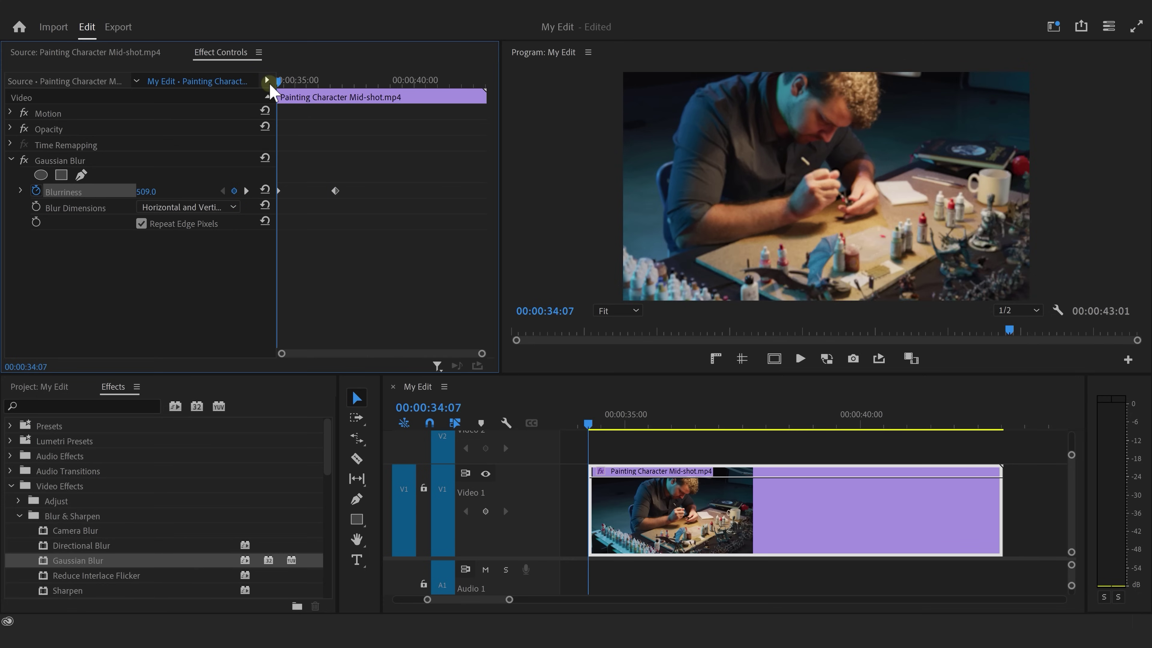
key("space")
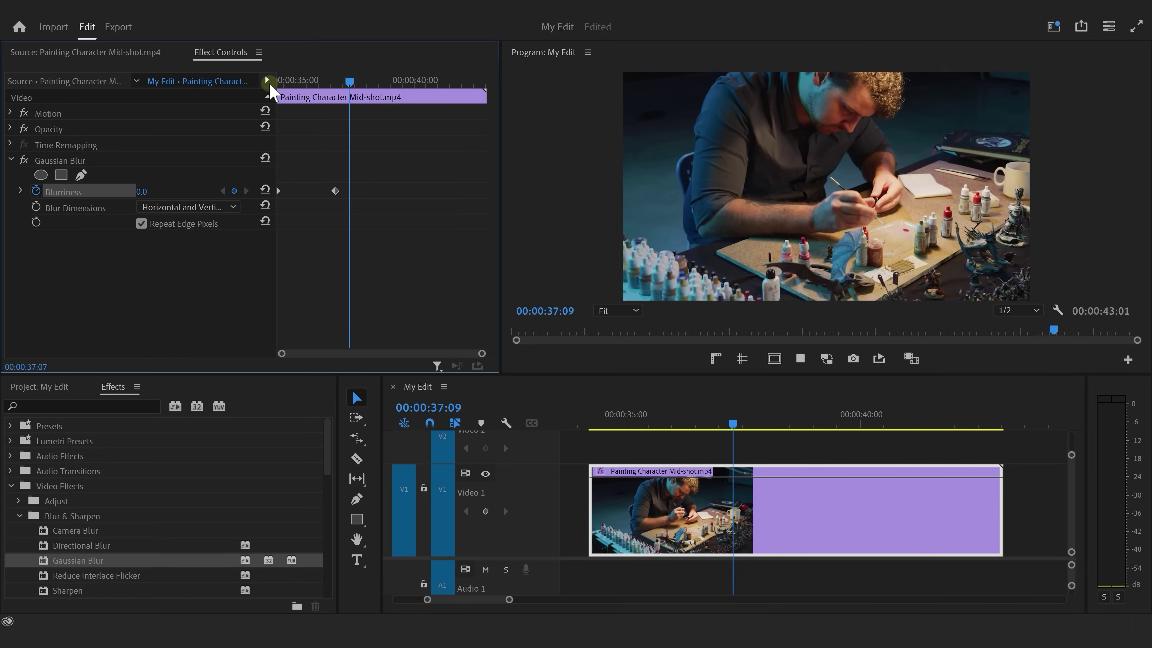
key("space")
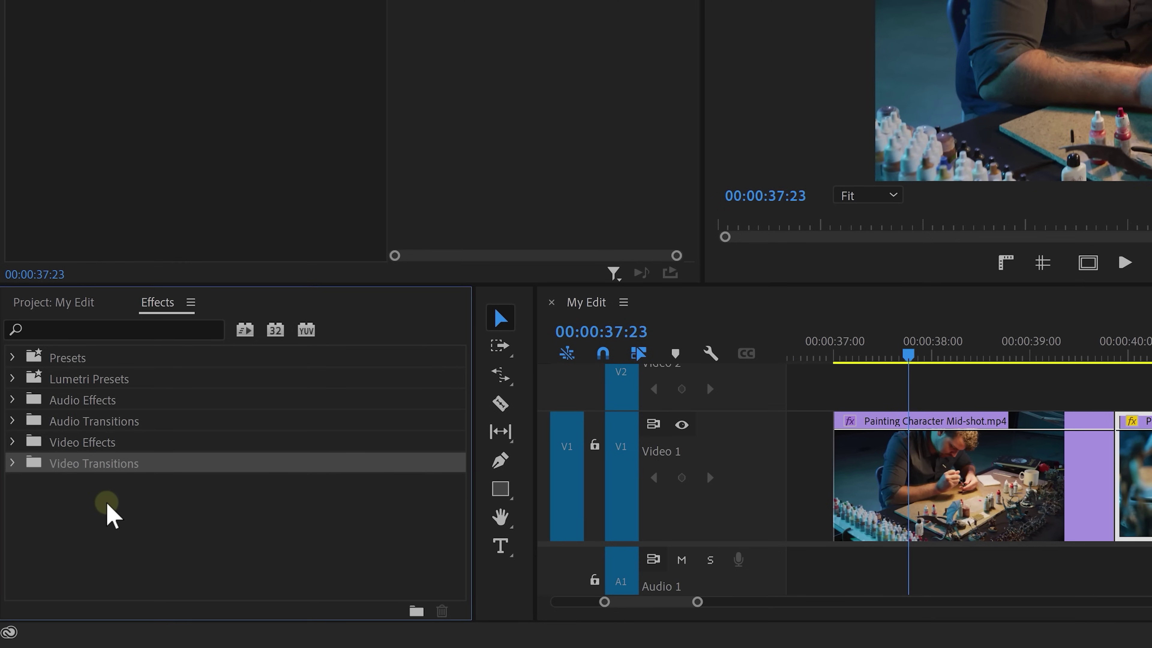
Apply the Slide > Push transition to the cut between the two clips and preview it
left_click(14, 464)
left_click_drag(459, 472, 265, 541)
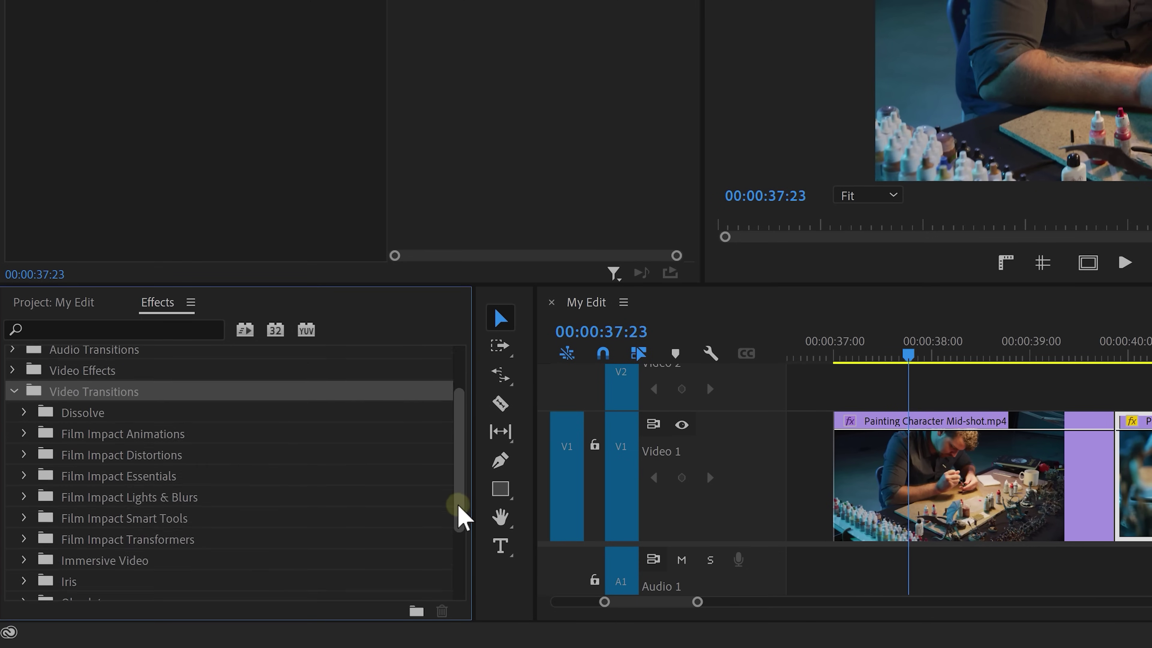
left_click(27, 549)
left_click_drag(84, 523, 765, 531)
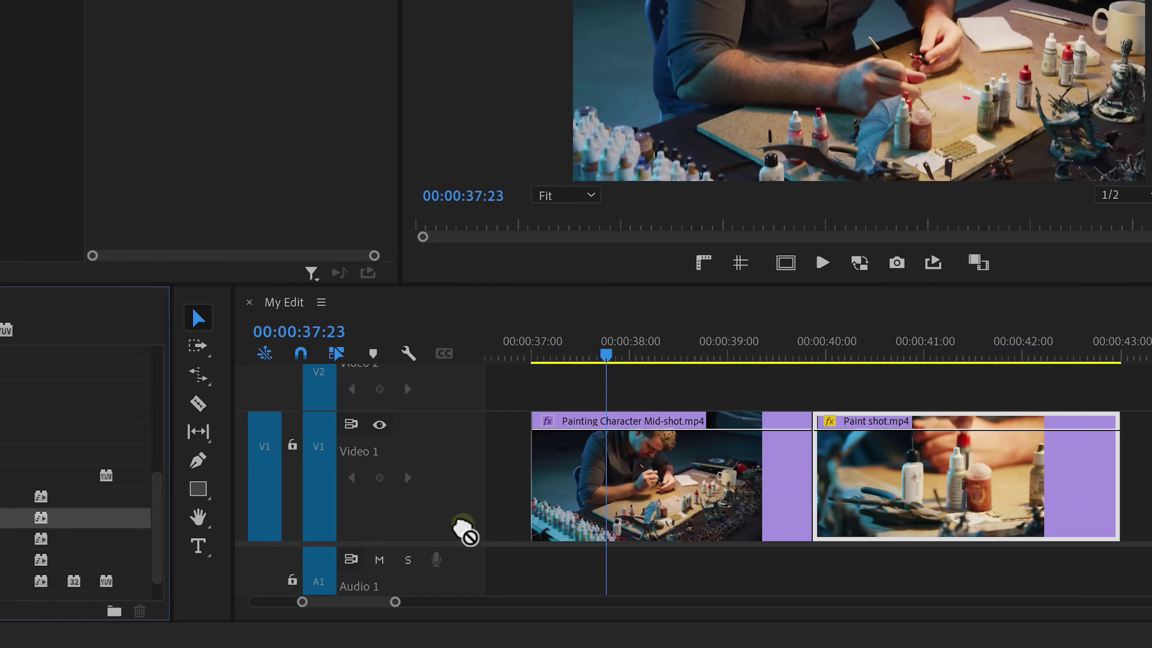
left_click_drag(458, 522, 813, 494)
left_click_drag(652, 493, 652, 493)
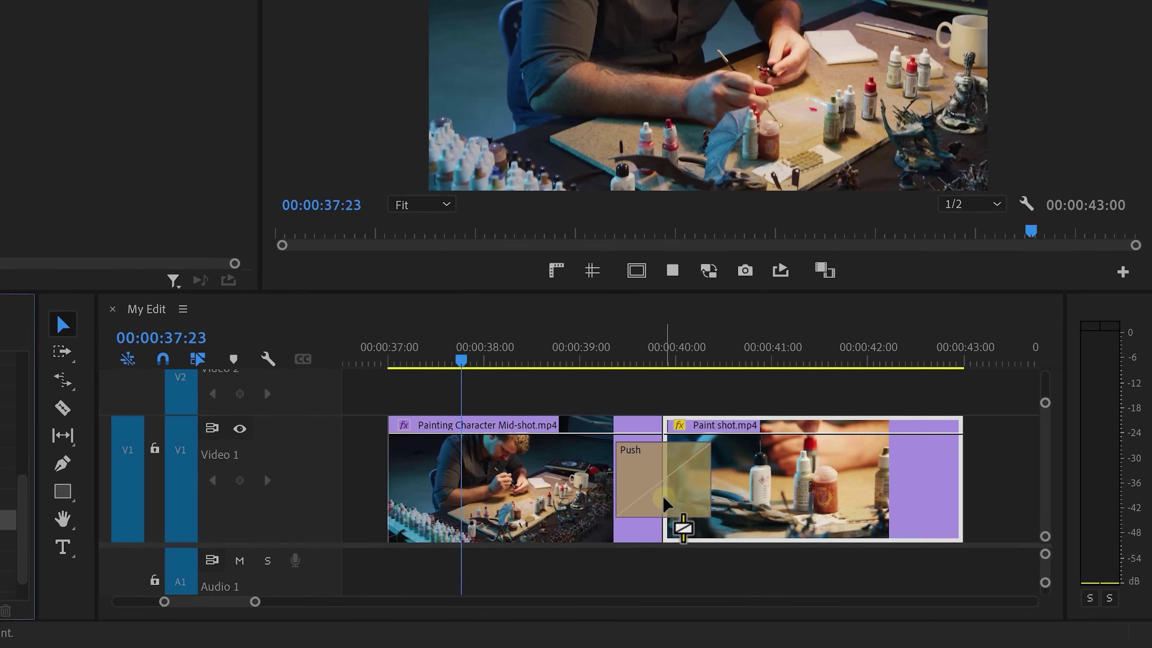
key("space")
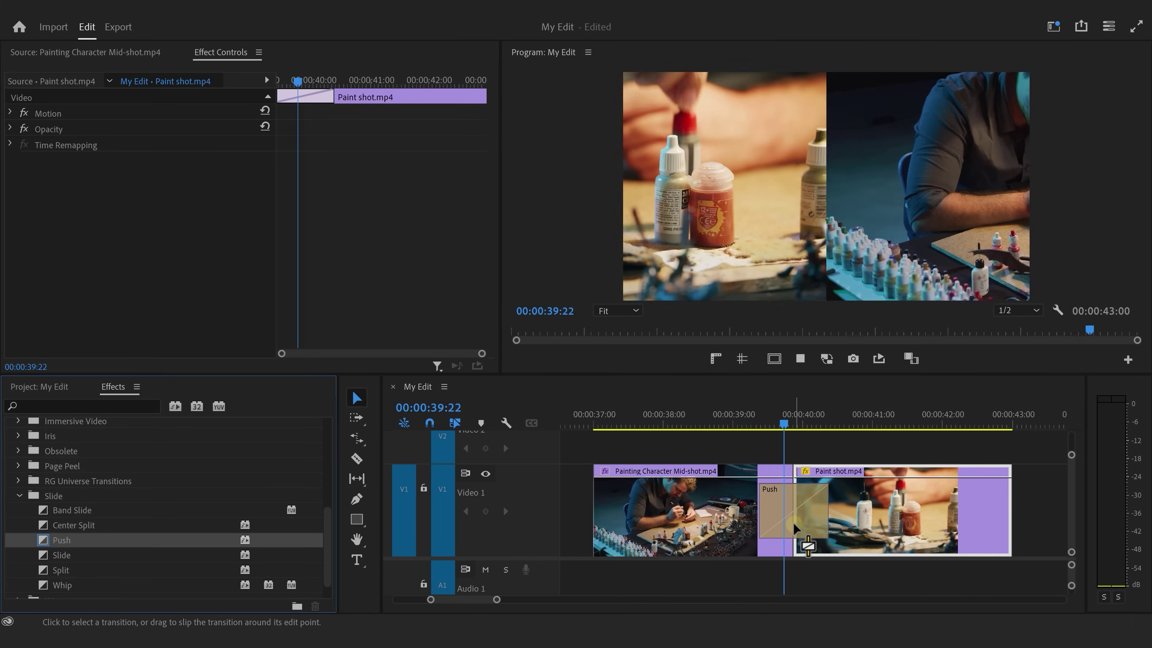
key("space")
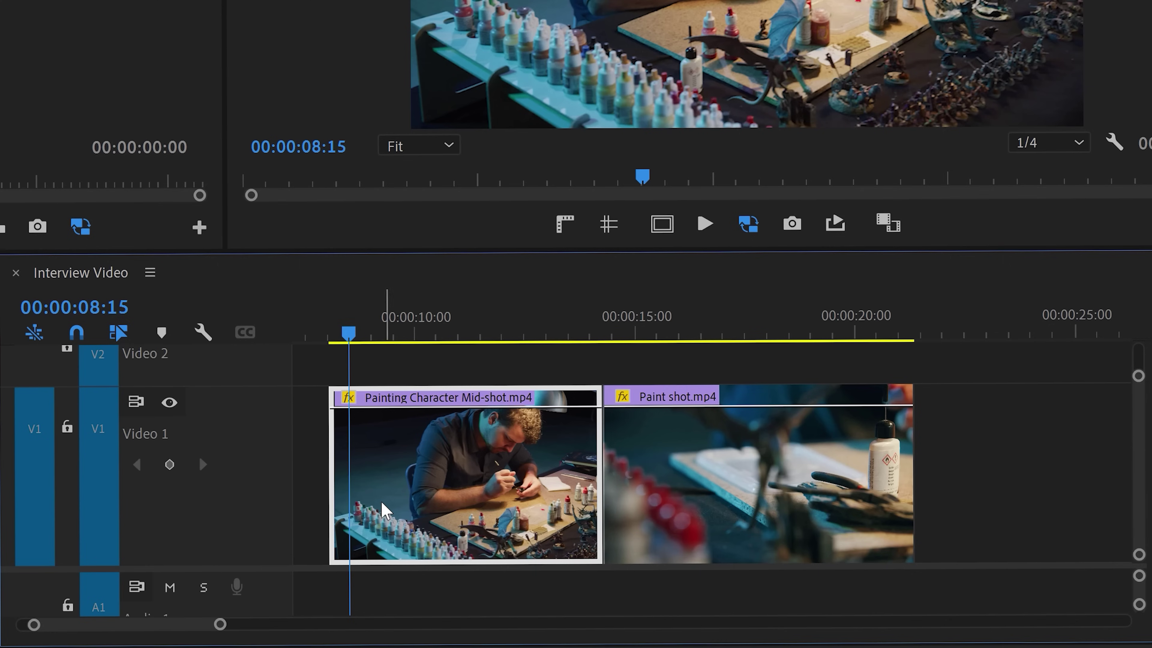
Add a default cross dissolve at the Interview Video clip's start and play it back
left_click(330, 481)
key("ctrl+d")
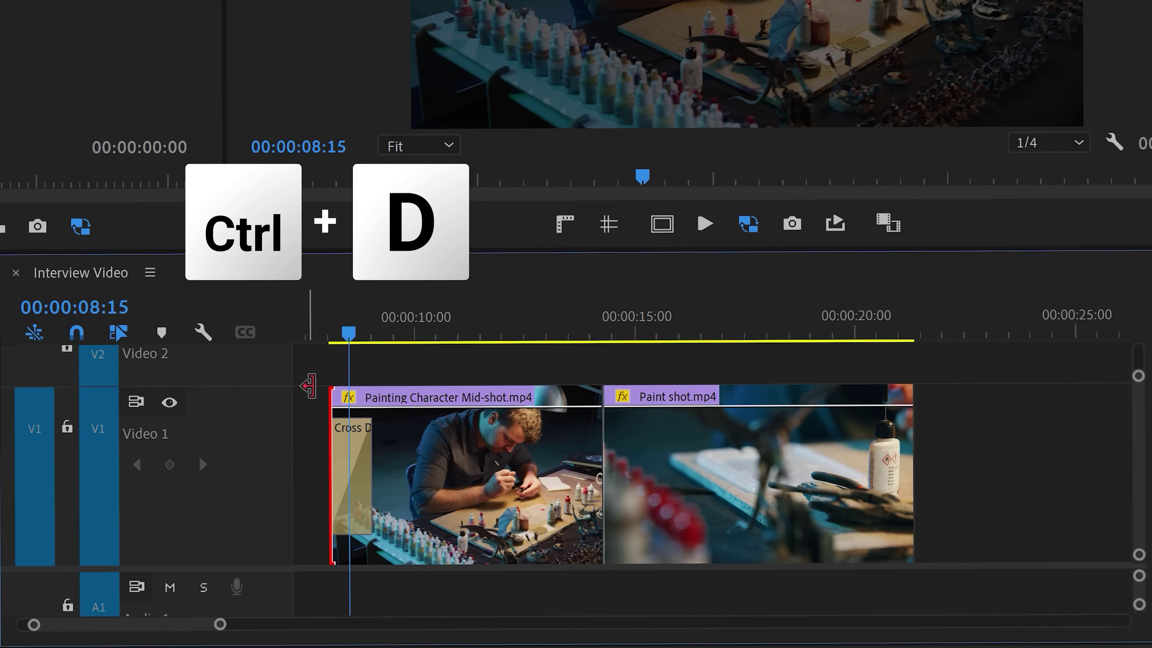
left_click_drag(349, 333, 330, 332)
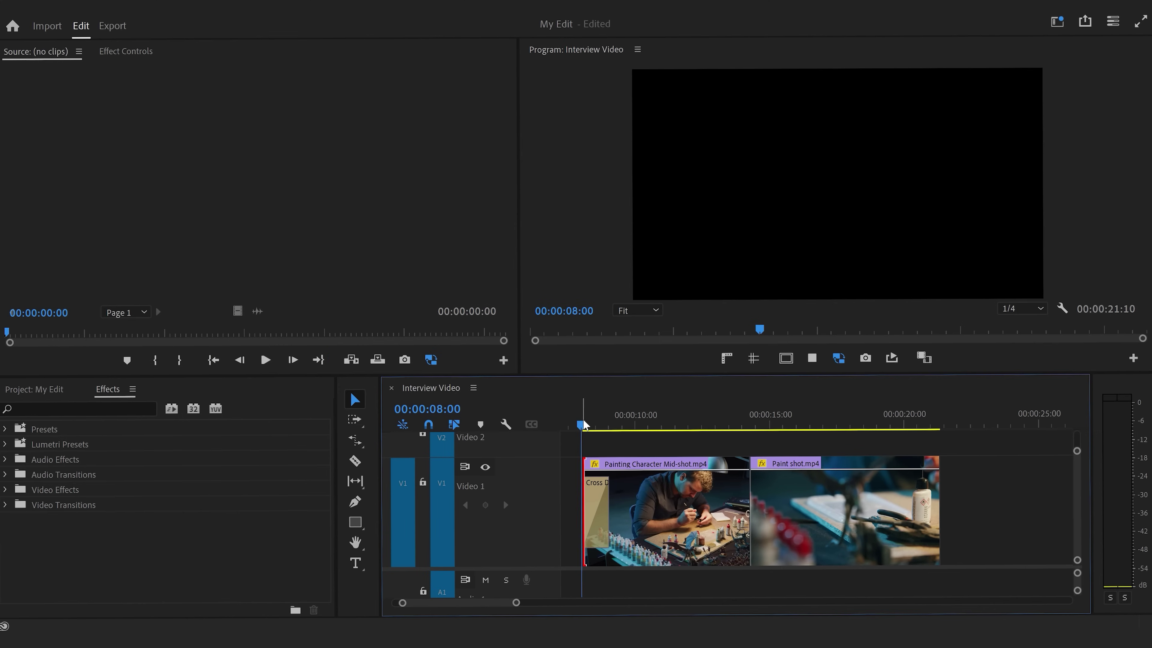
key("space")
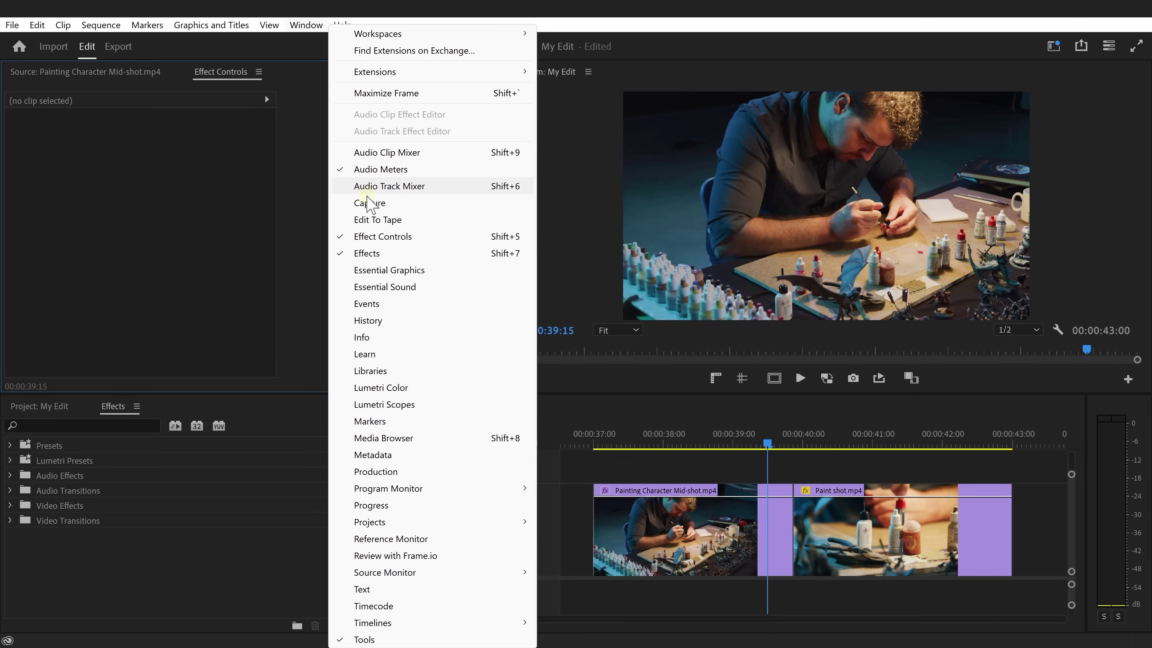
Show the Lumetri Color panel and expand its Basic Correction section
left_click(380, 387)
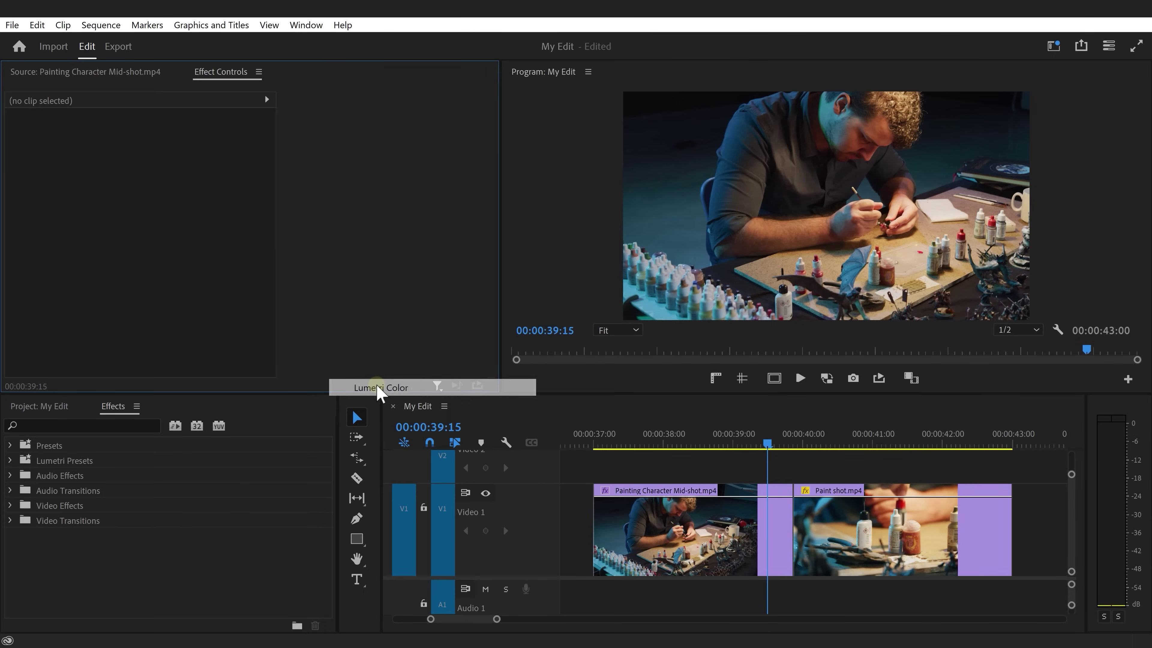
left_click(607, 316)
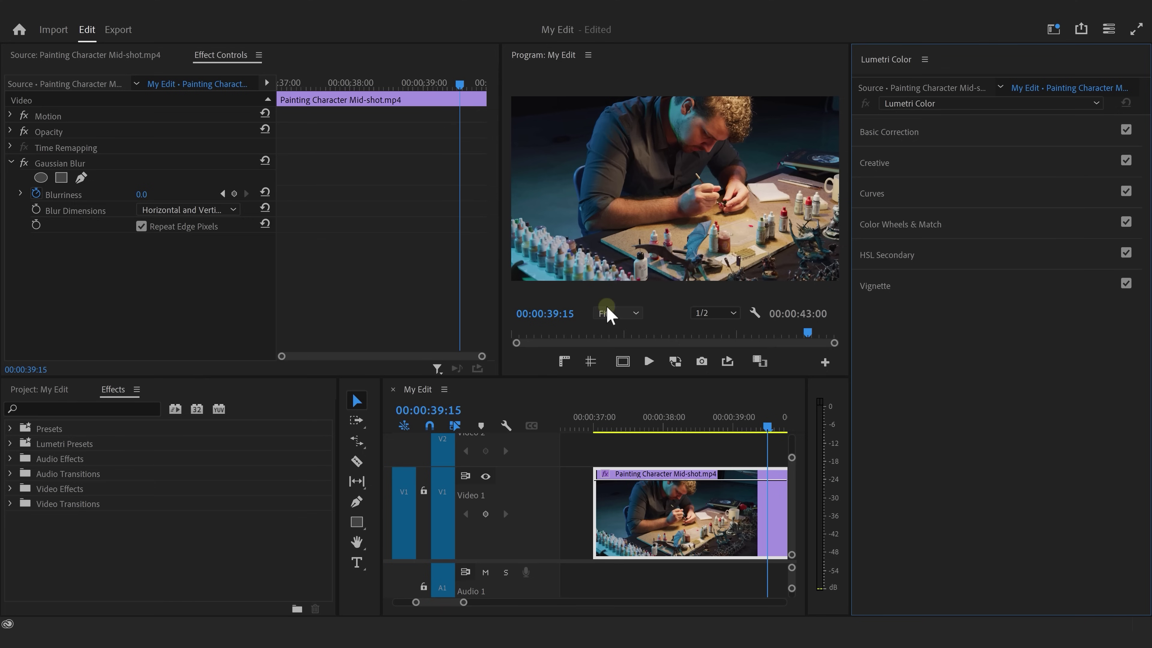
left_click(928, 135)
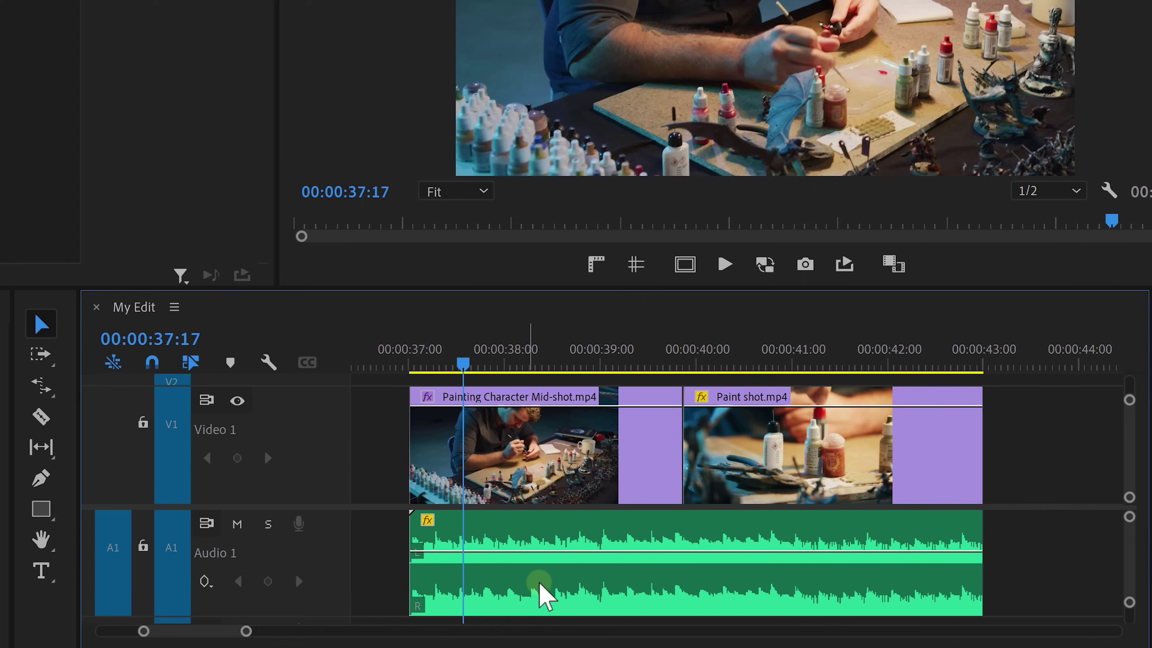
Lower the Arpent.mp3 volume to -5.5 dB and open its Audio Gain dialog
left_click_drag(574, 552, 539, 553)
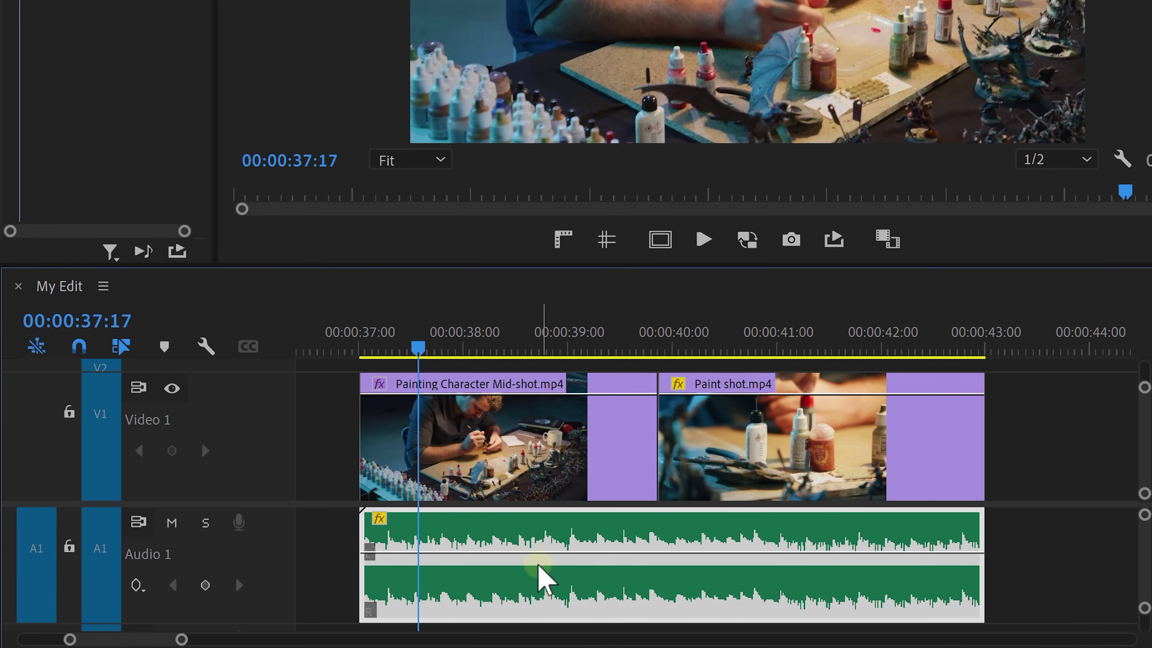
right_click(500, 583)
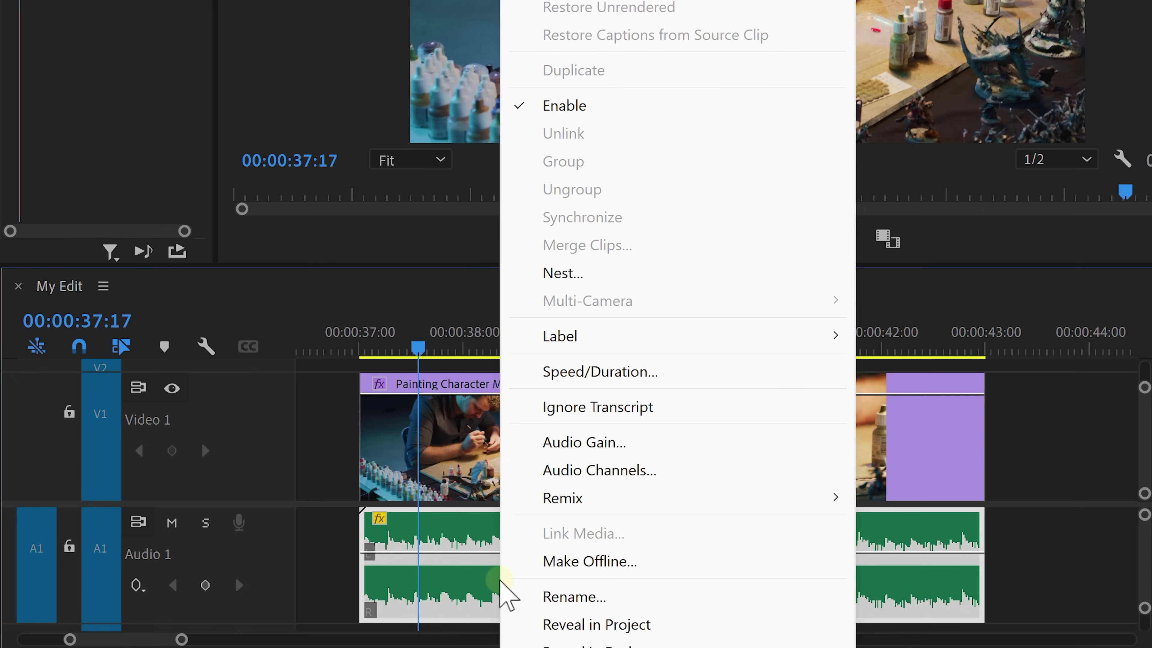
left_click(589, 443)
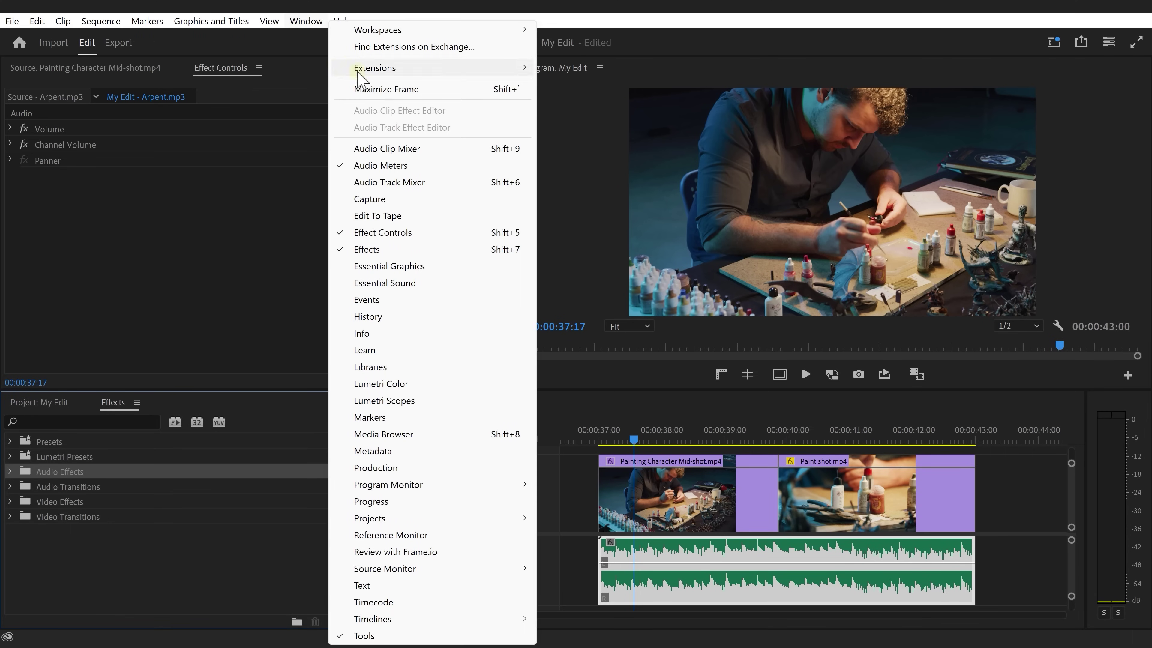
In Essential Sound, tag Arpent.mp3 as SFX and toggle Reverb on then off
left_click(373, 282)
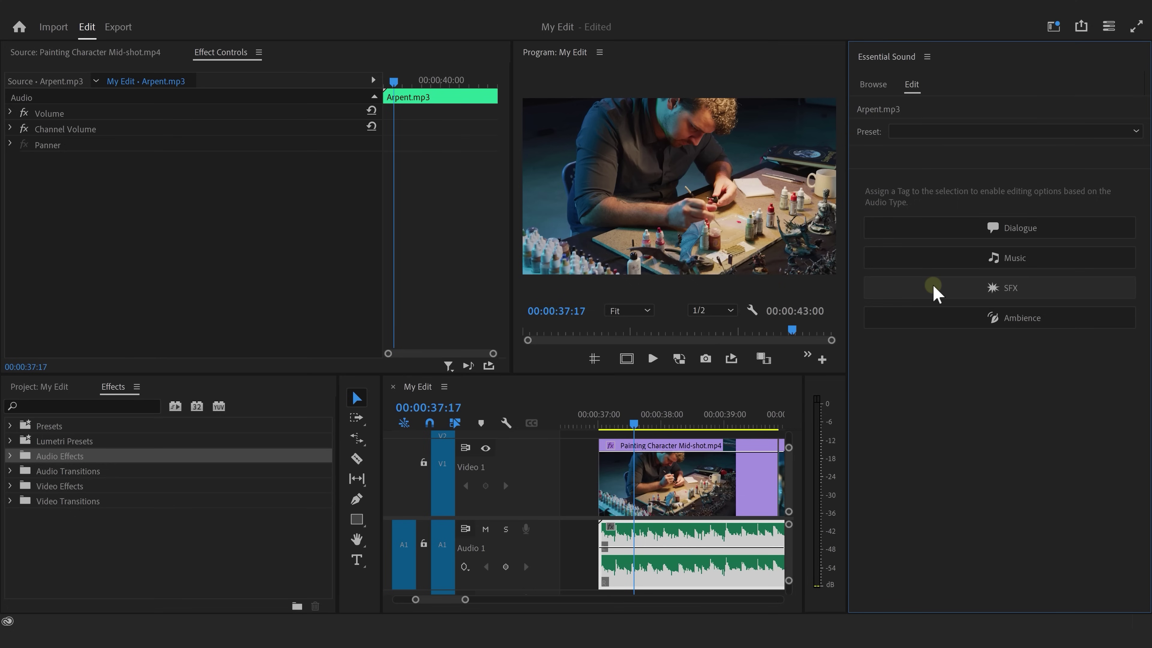
left_click(934, 288)
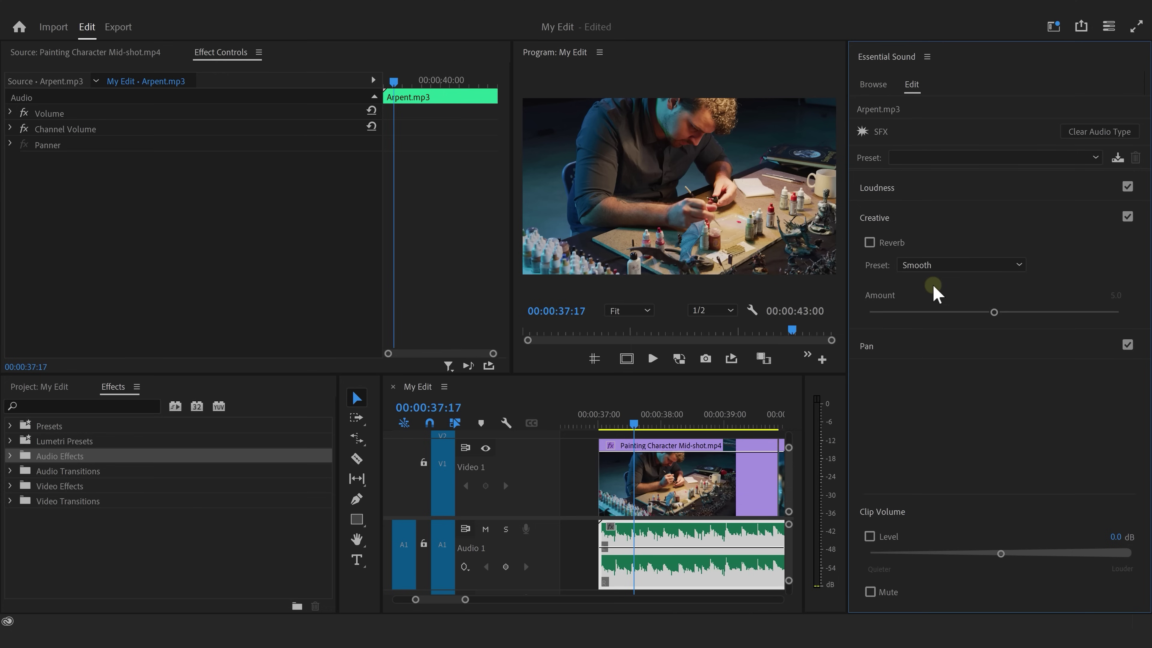
left_click(869, 244)
left_click(870, 244)
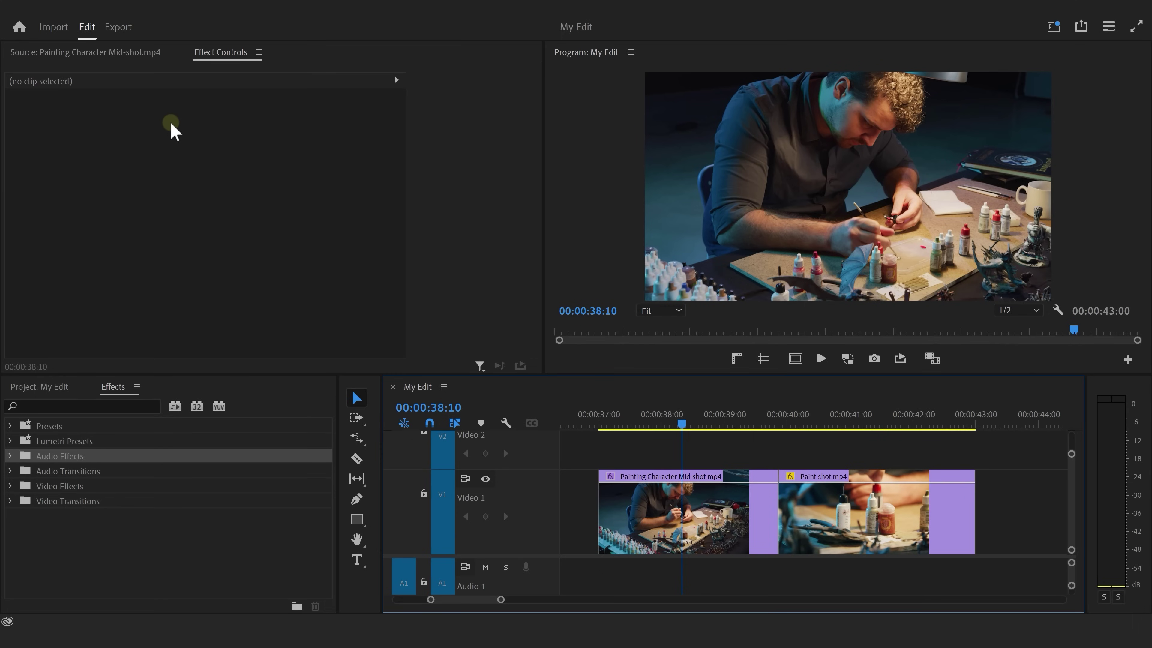
Export settings: My Edit.mp4, Entire Source range, High Quality 1080p HD preset
left_click(127, 24)
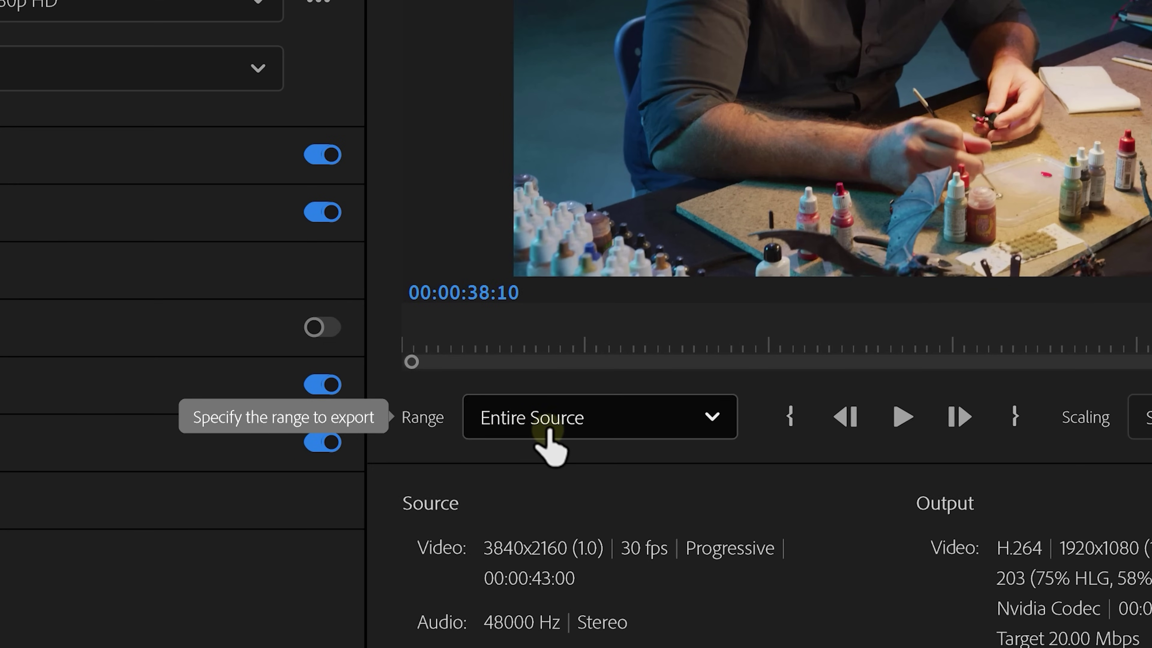
left_click(548, 431)
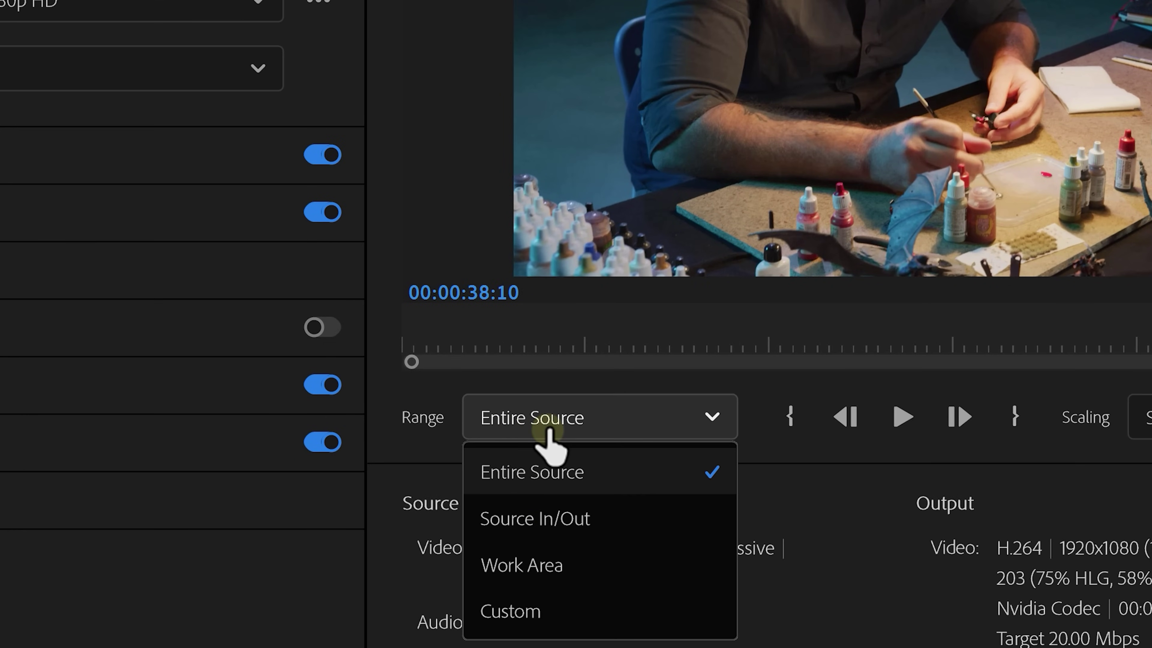
left_click(557, 477)
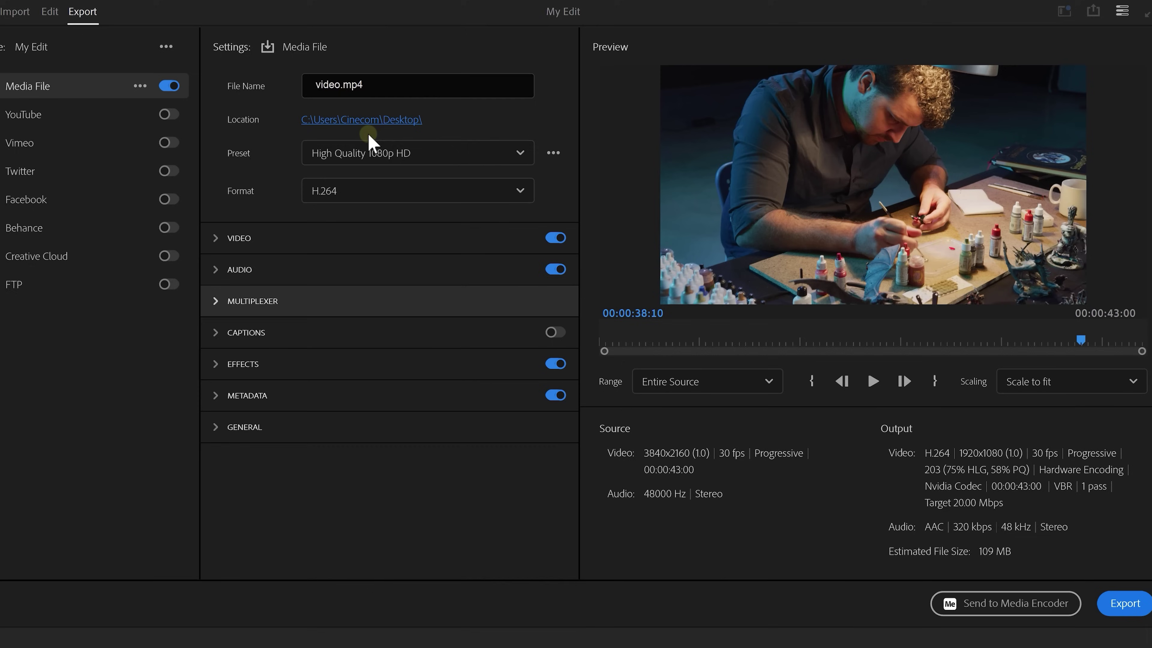
left_click(373, 96)
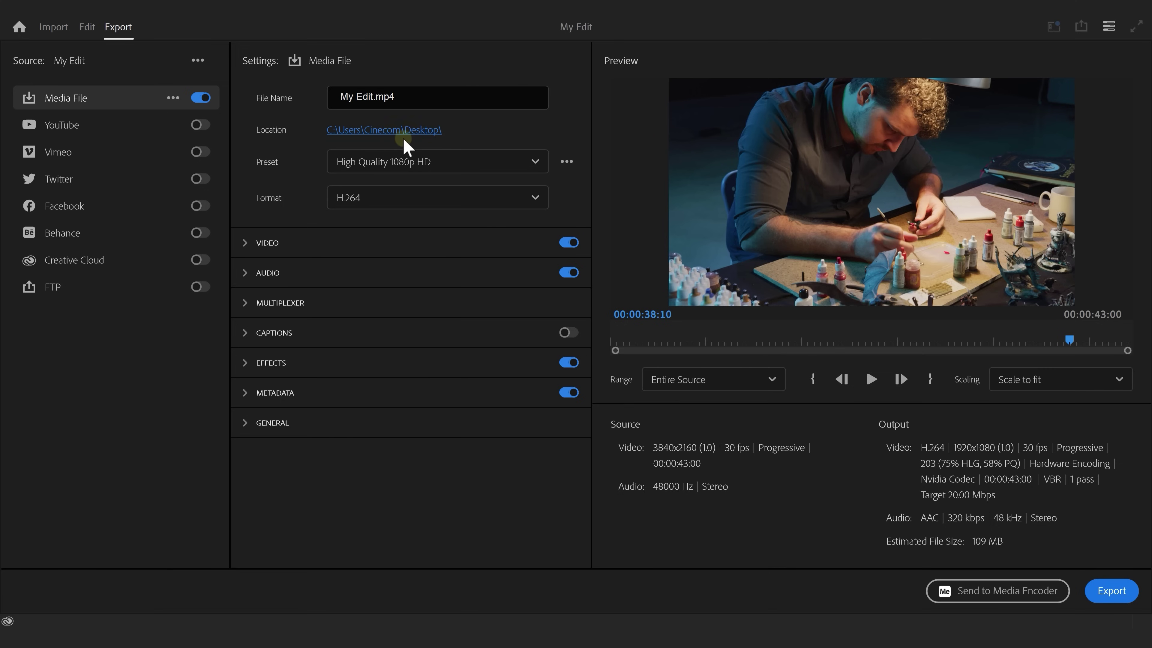
left_click(496, 171)
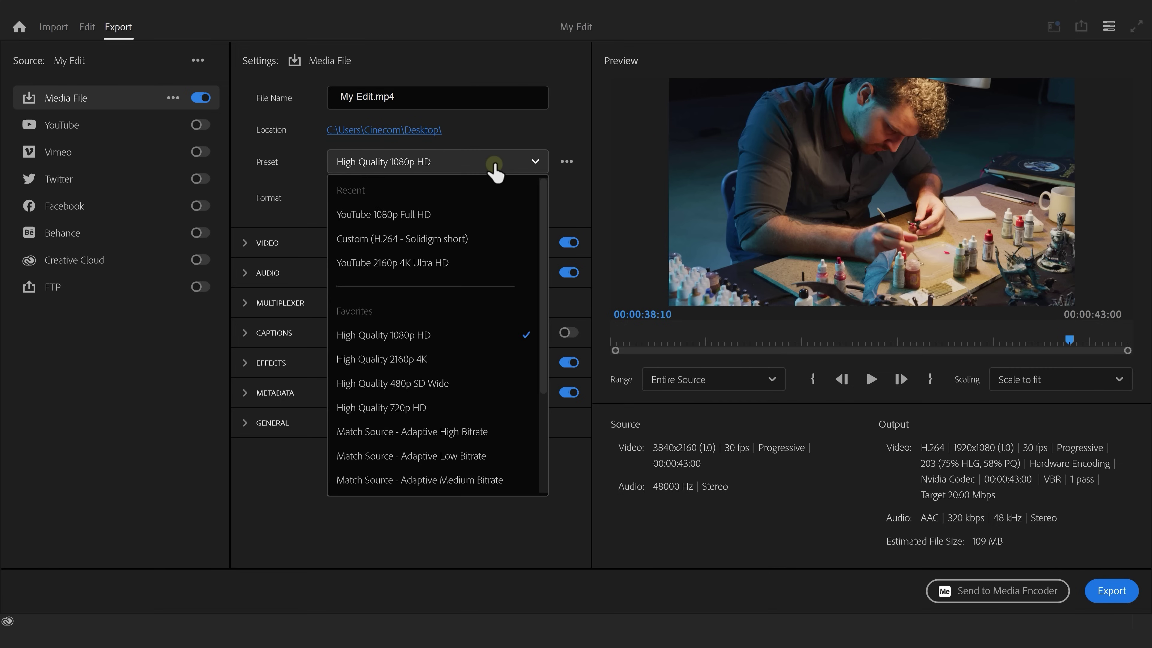
left_click_drag(542, 195, 547, 288)
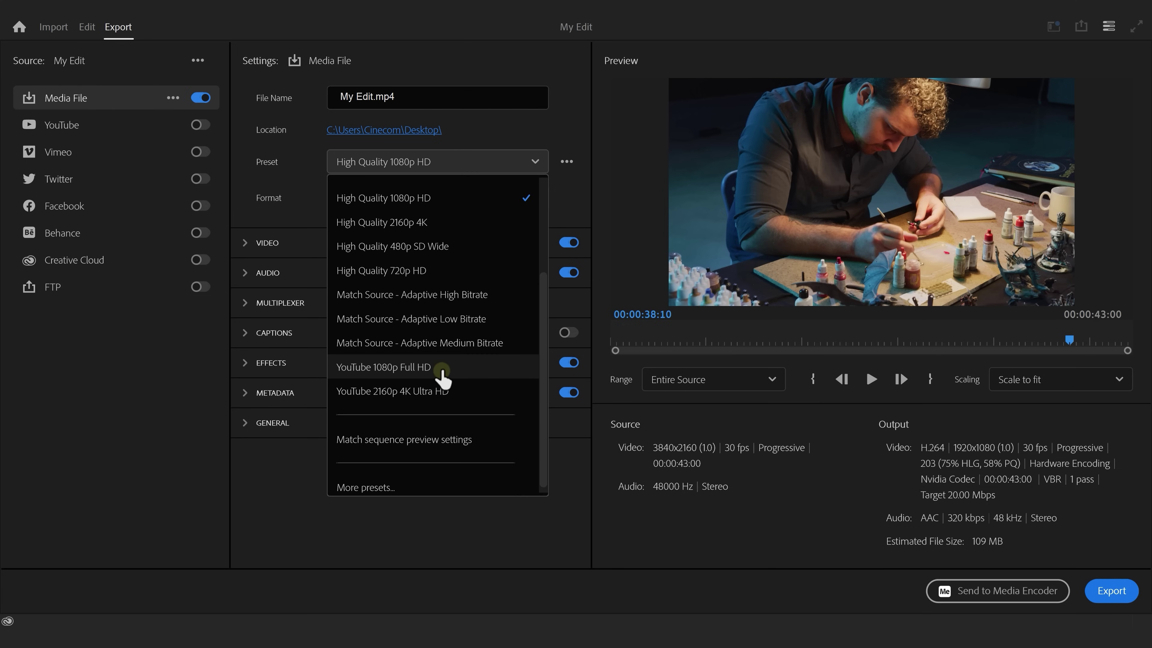
left_click(452, 391)
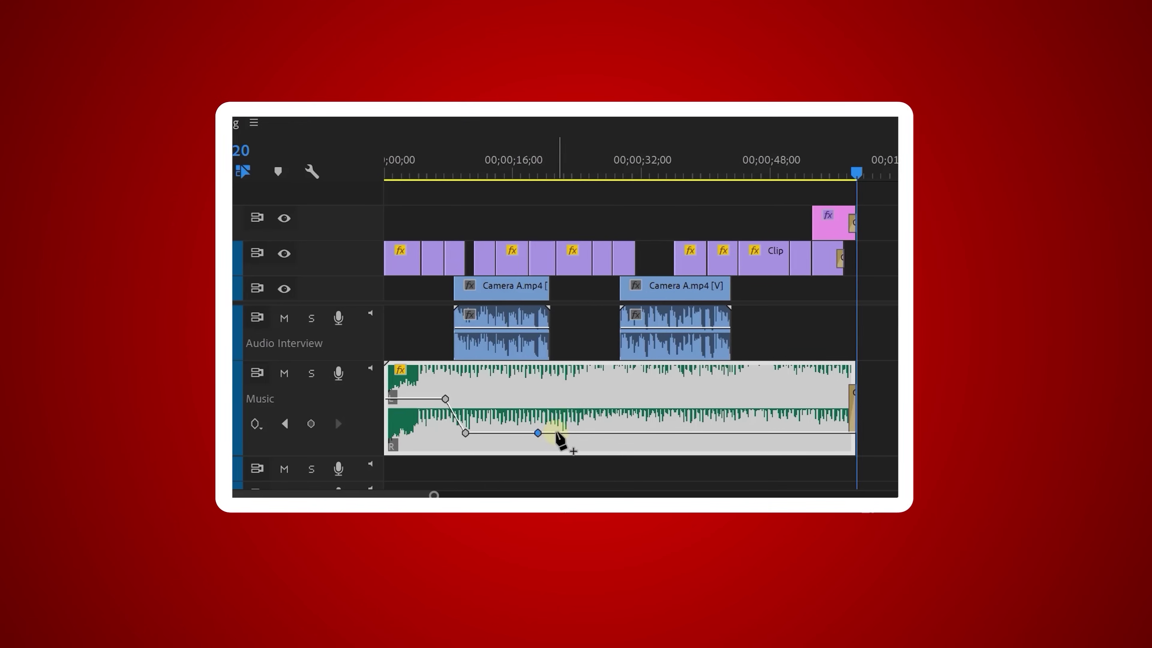
Raise the Music track volume keyframe to about -6.3 dB
left_click_drag(560, 437, 555, 413)
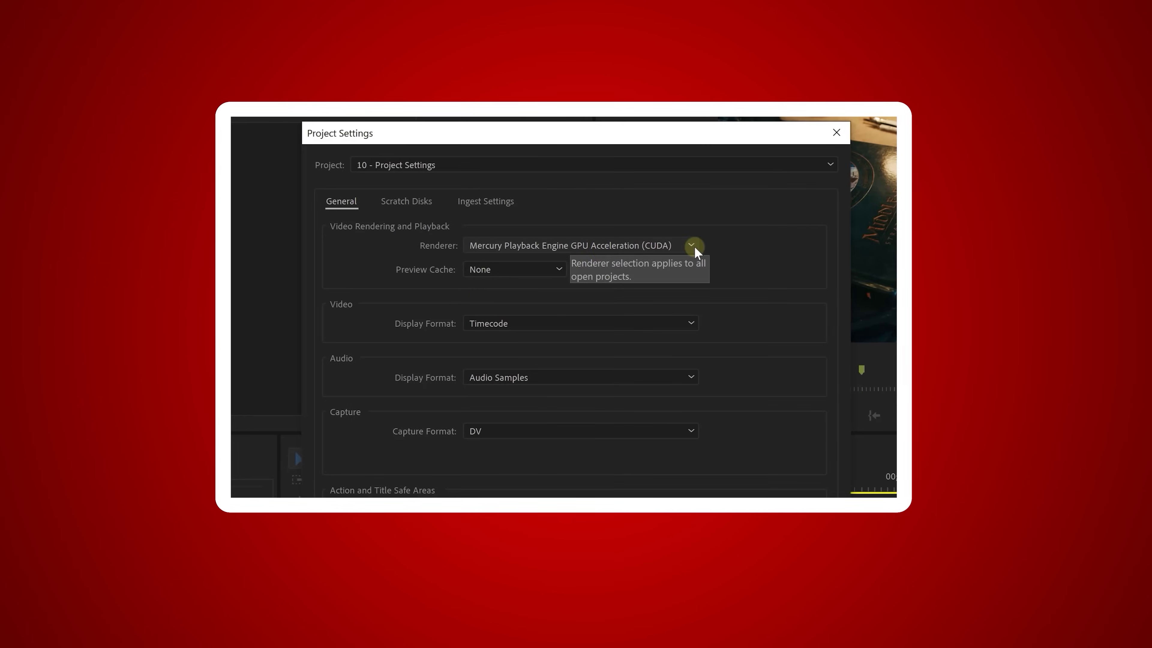